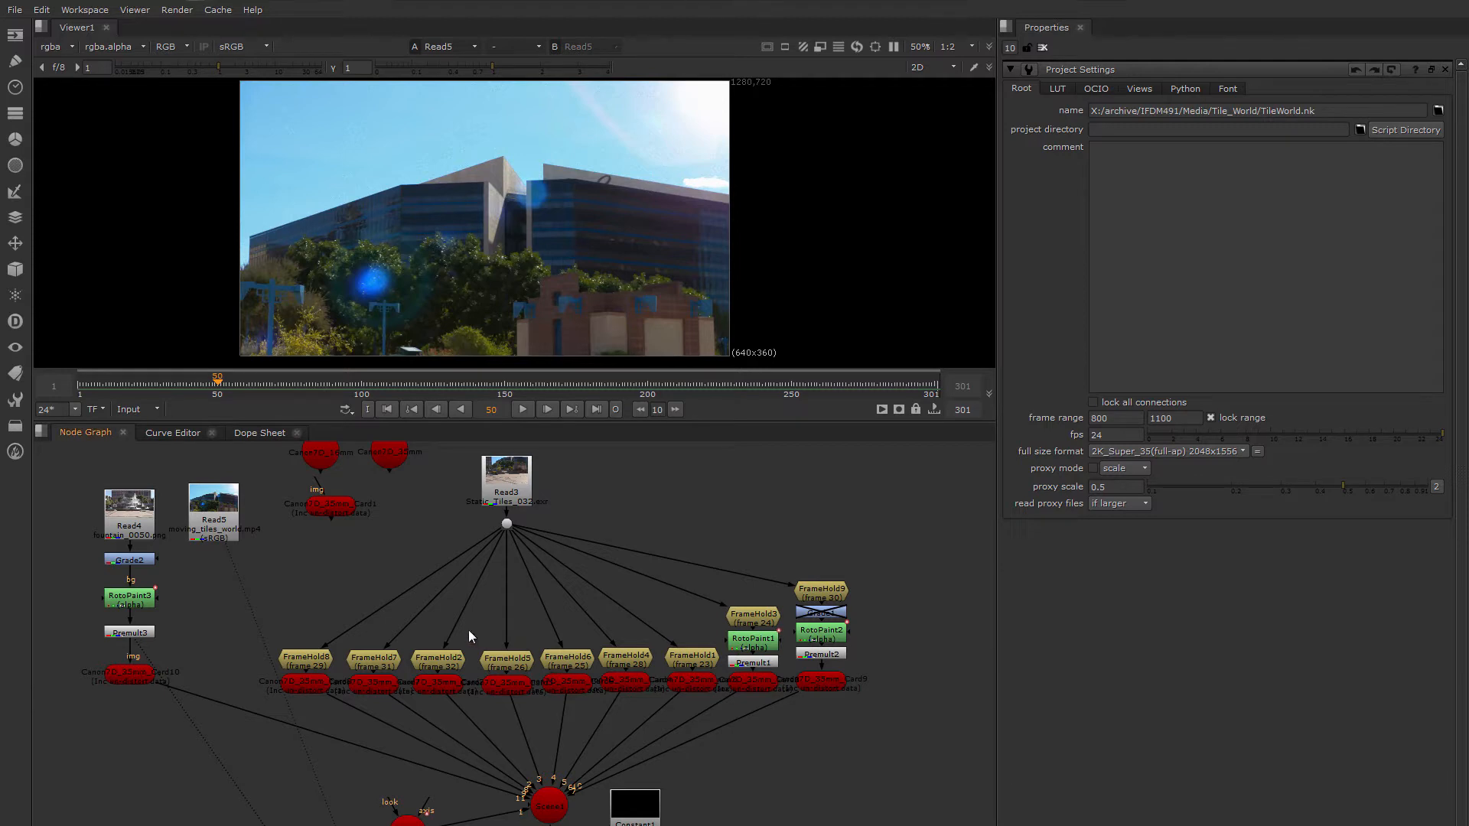
Play back the Read5 moving tiles footage in the viewer and stop it partway through
middle_drag(468, 632, 533, 637)
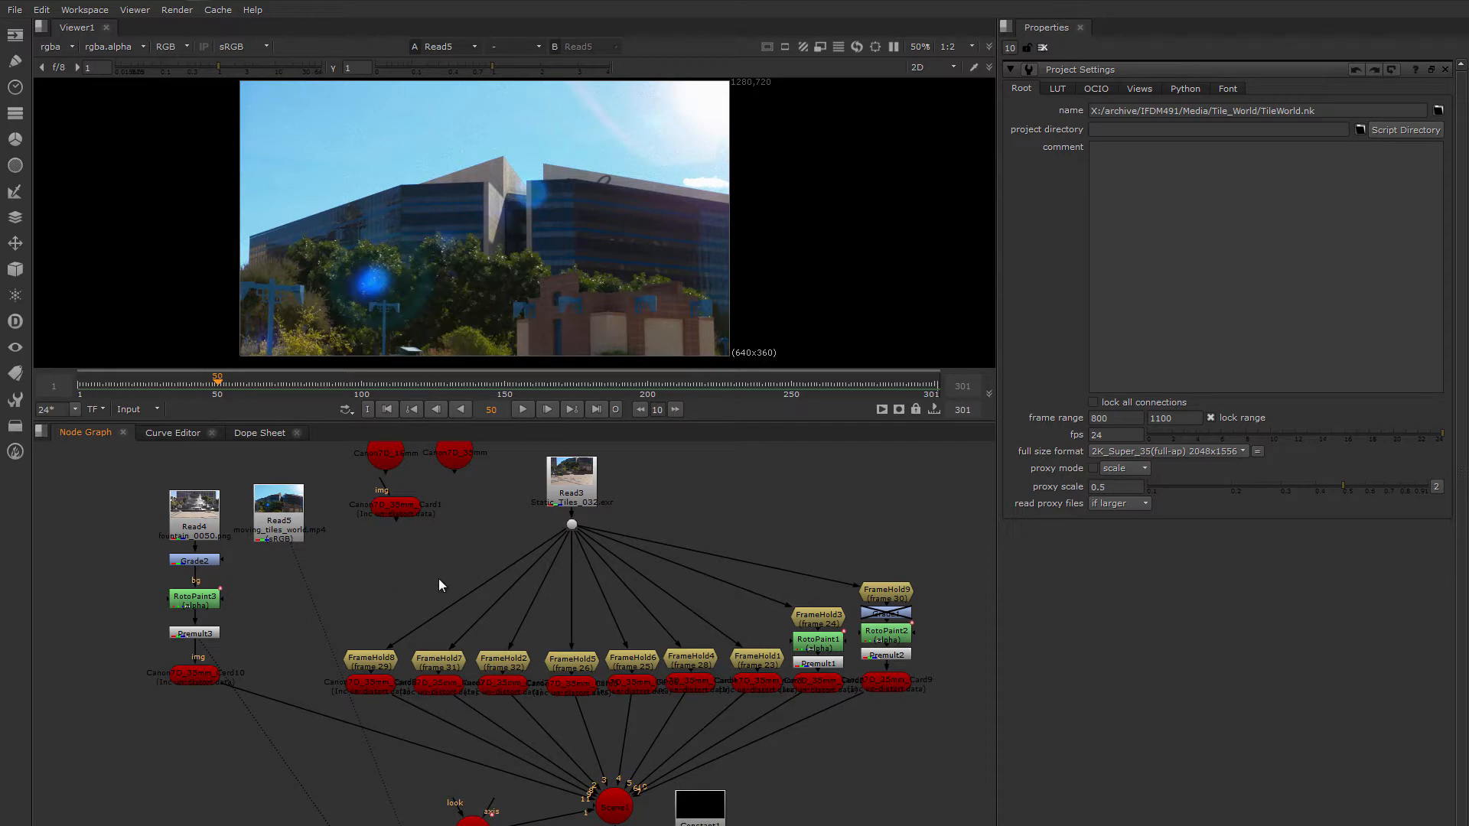
click(523, 409)
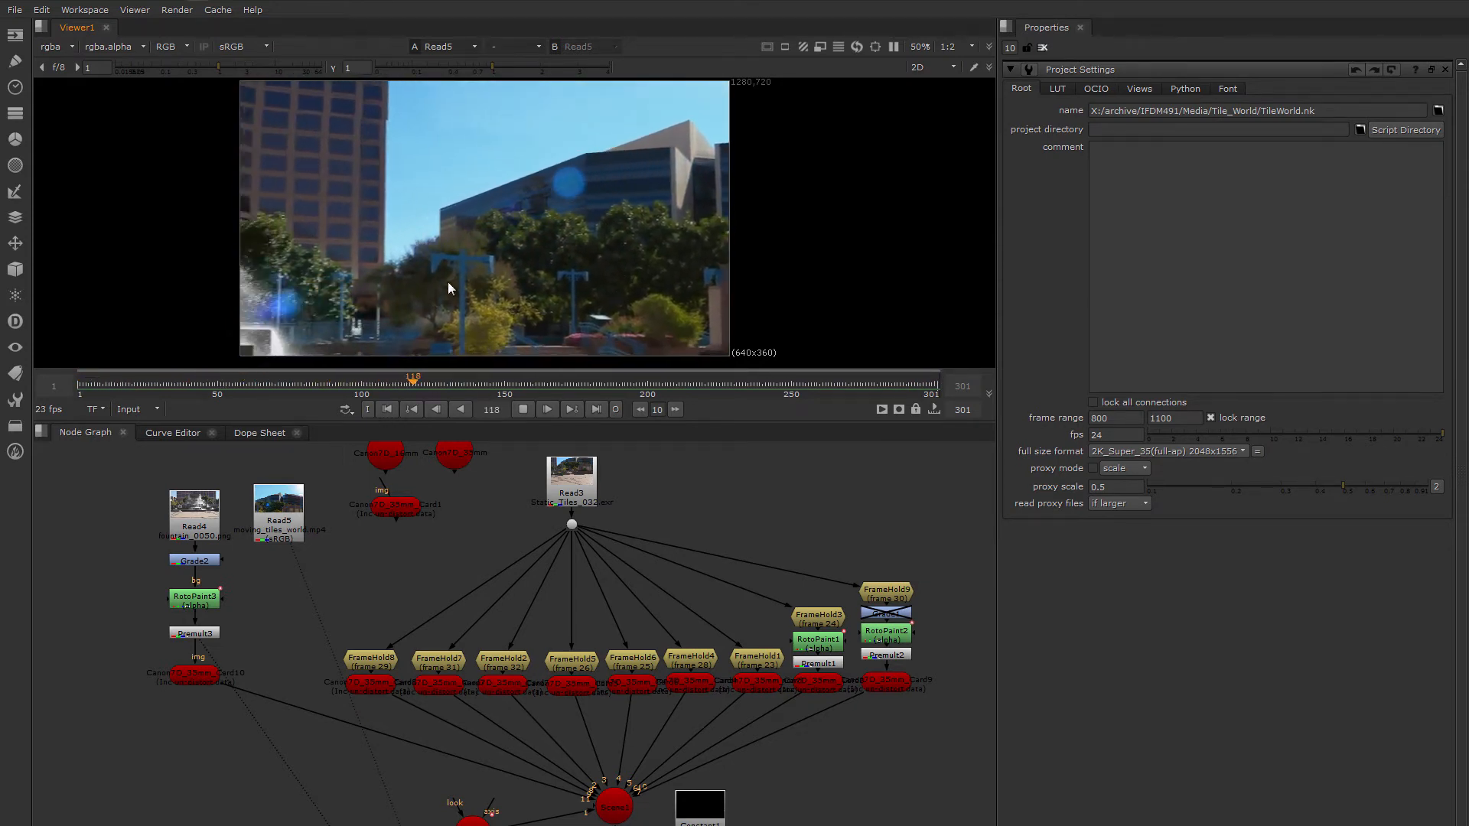
click(523, 411)
Show the Read3 static tiles sequence in the viewer and go to frame 24
middle_drag(571, 545, 515, 570)
click(528, 494)
key(1)
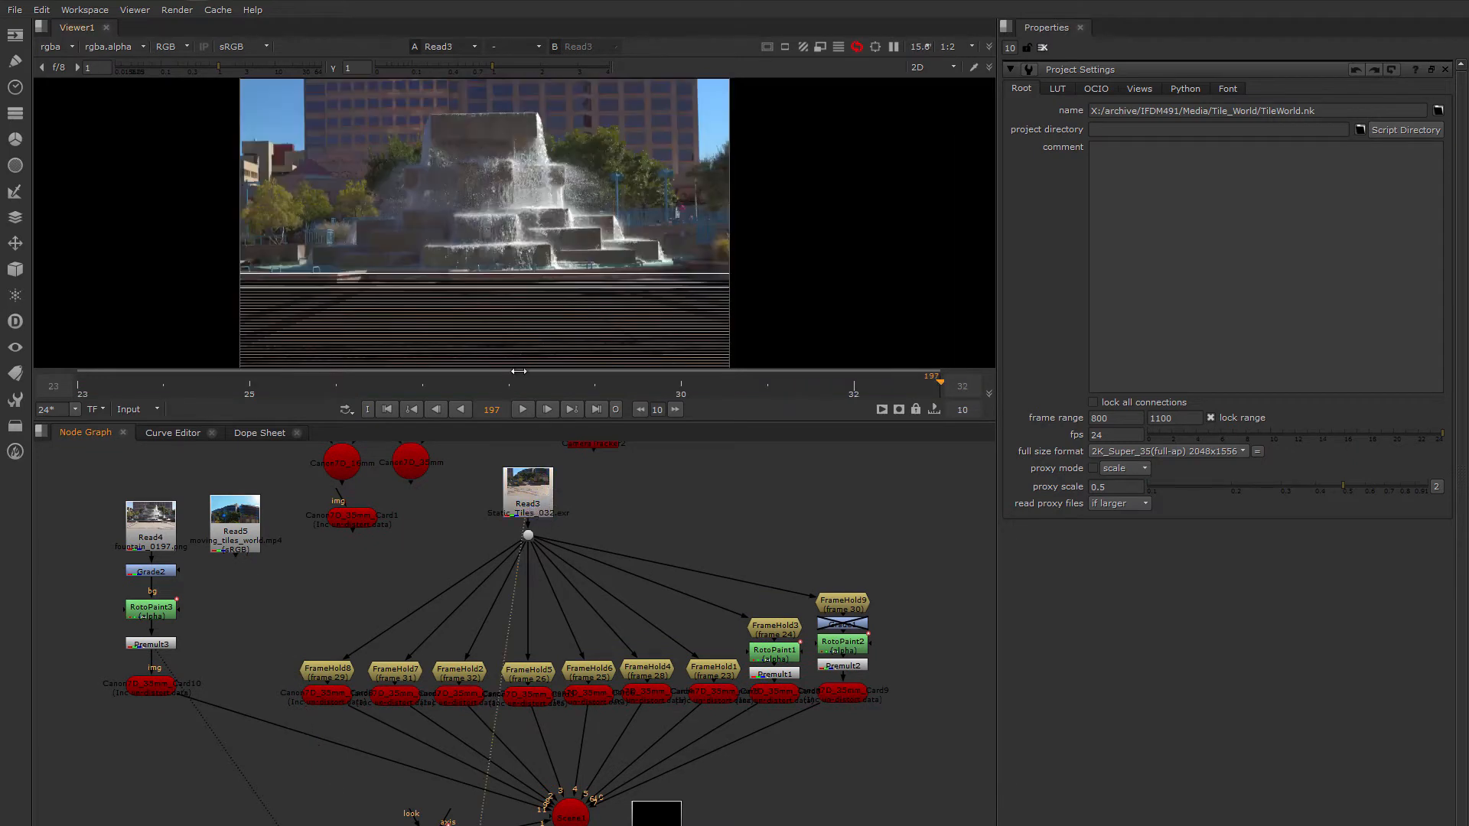
click(571, 508)
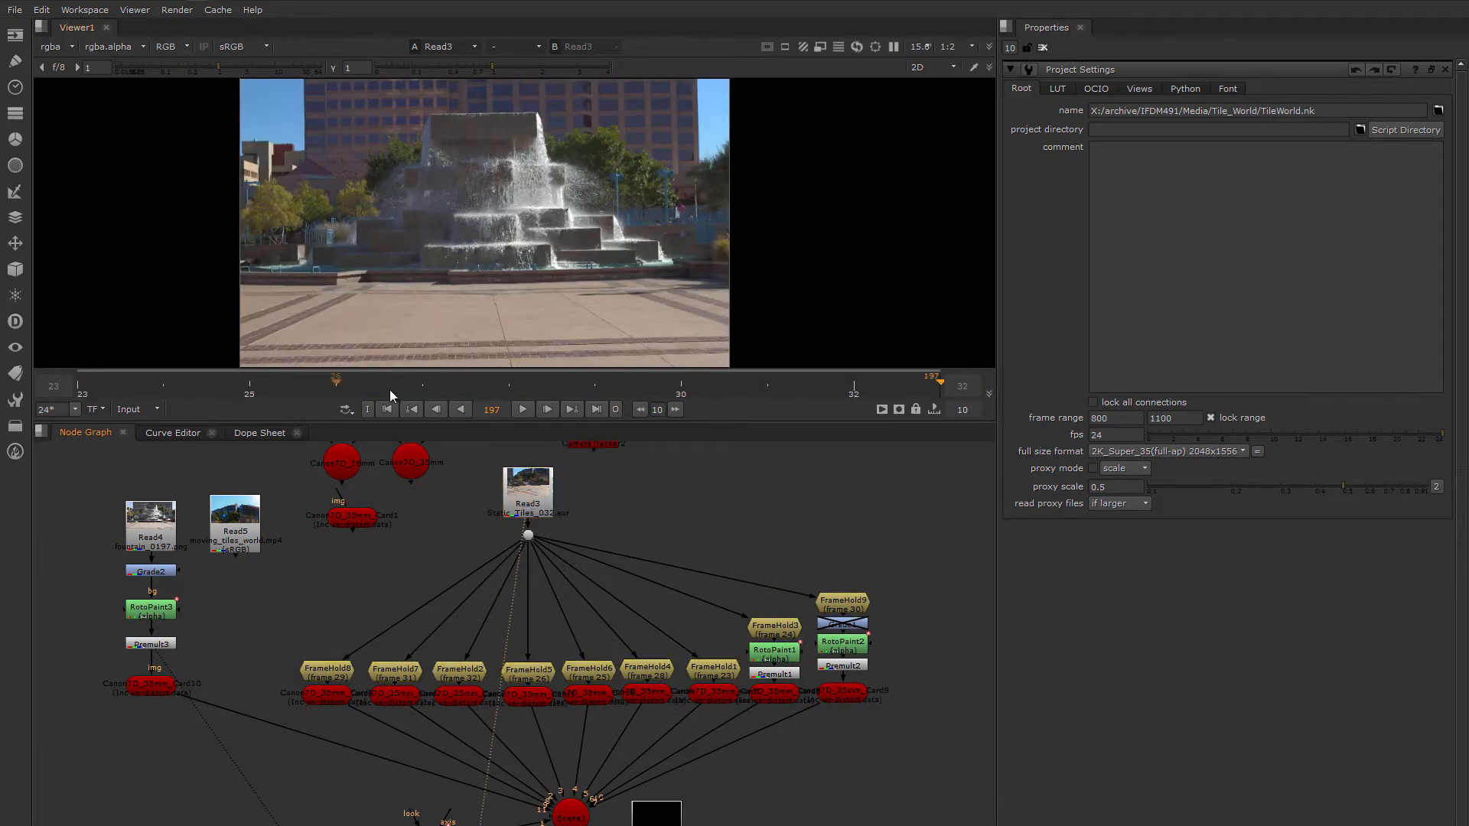
click(243, 378)
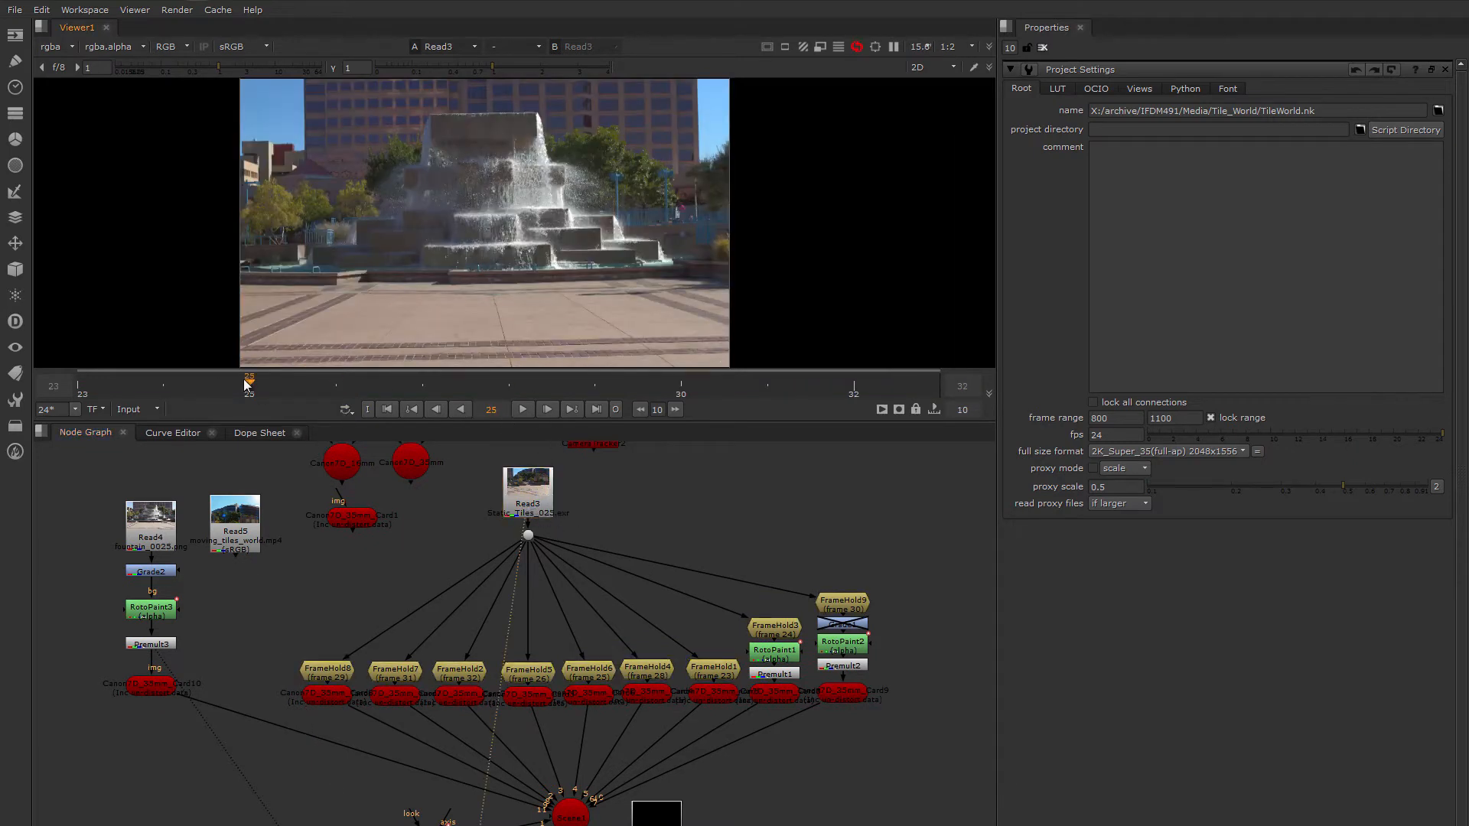
click(171, 384)
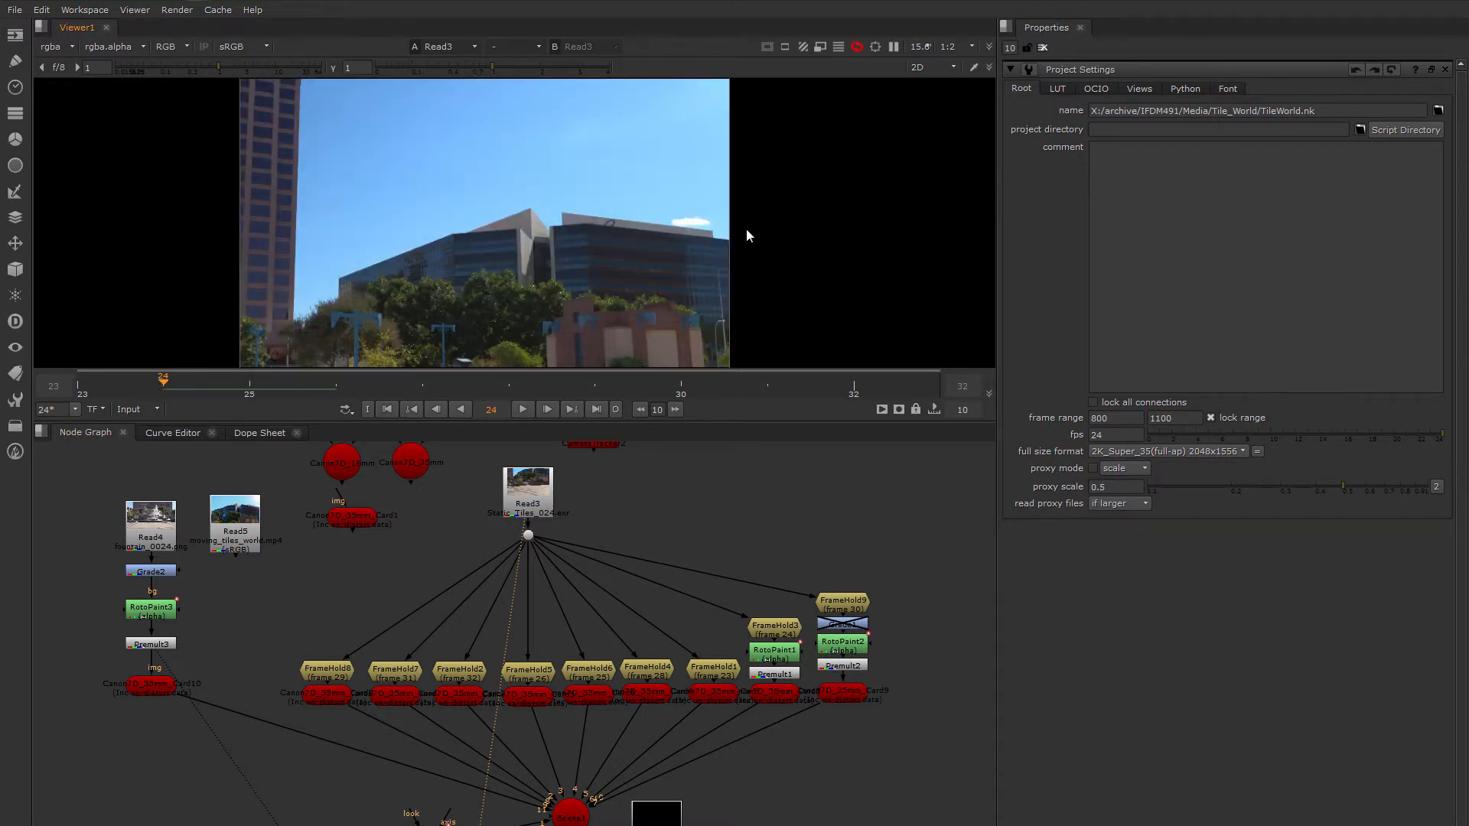
Inspect the Read3 image's highlights by lowering the viewer gain to about 0.22, and reset the gain to 1
drag(205, 66, 181, 66)
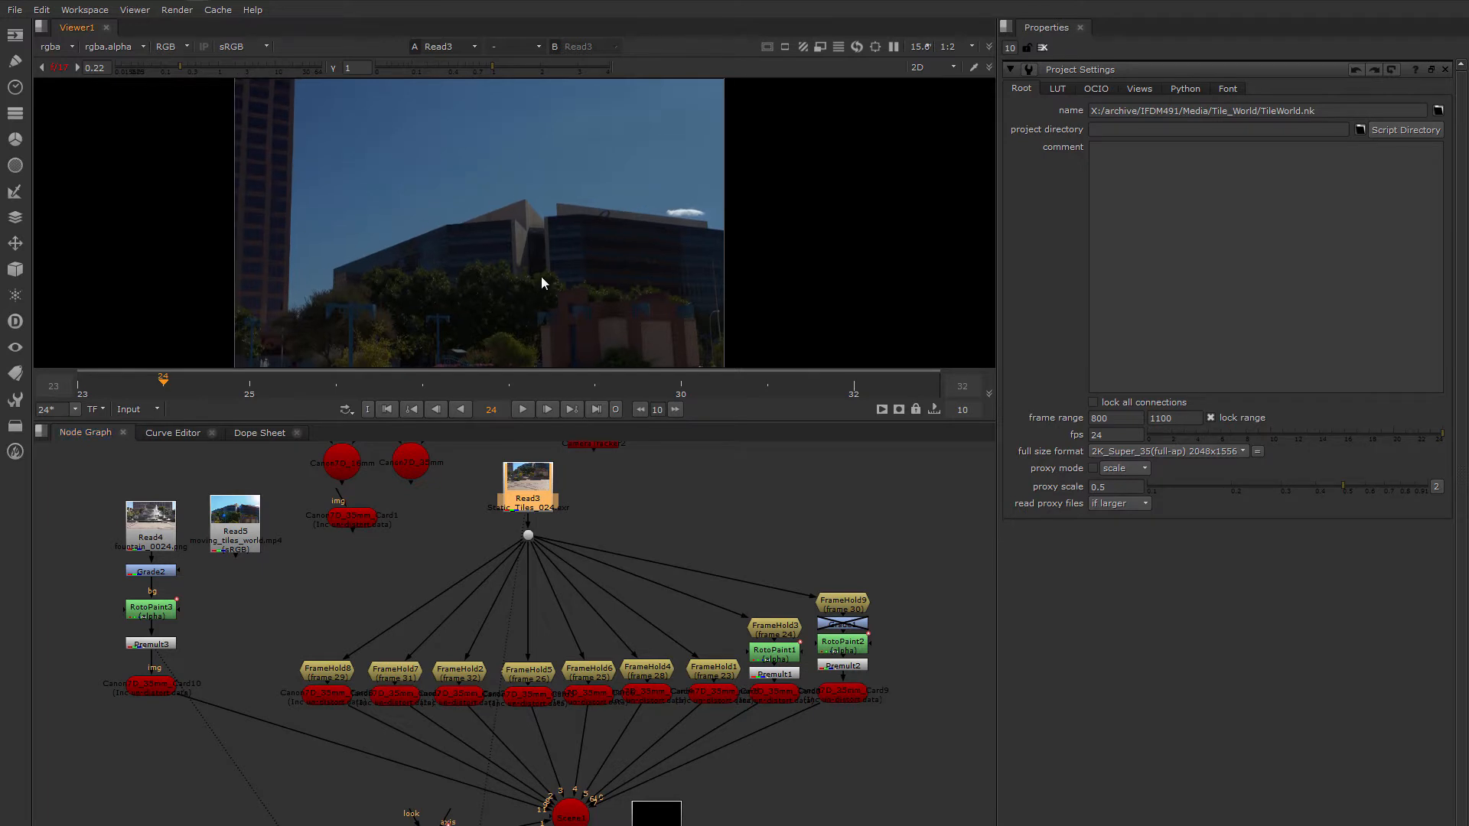
mouse_move(190, 70)
mouse_down()
mouse_move(208, 66)
mouse_move(188, 72)
mouse_up()
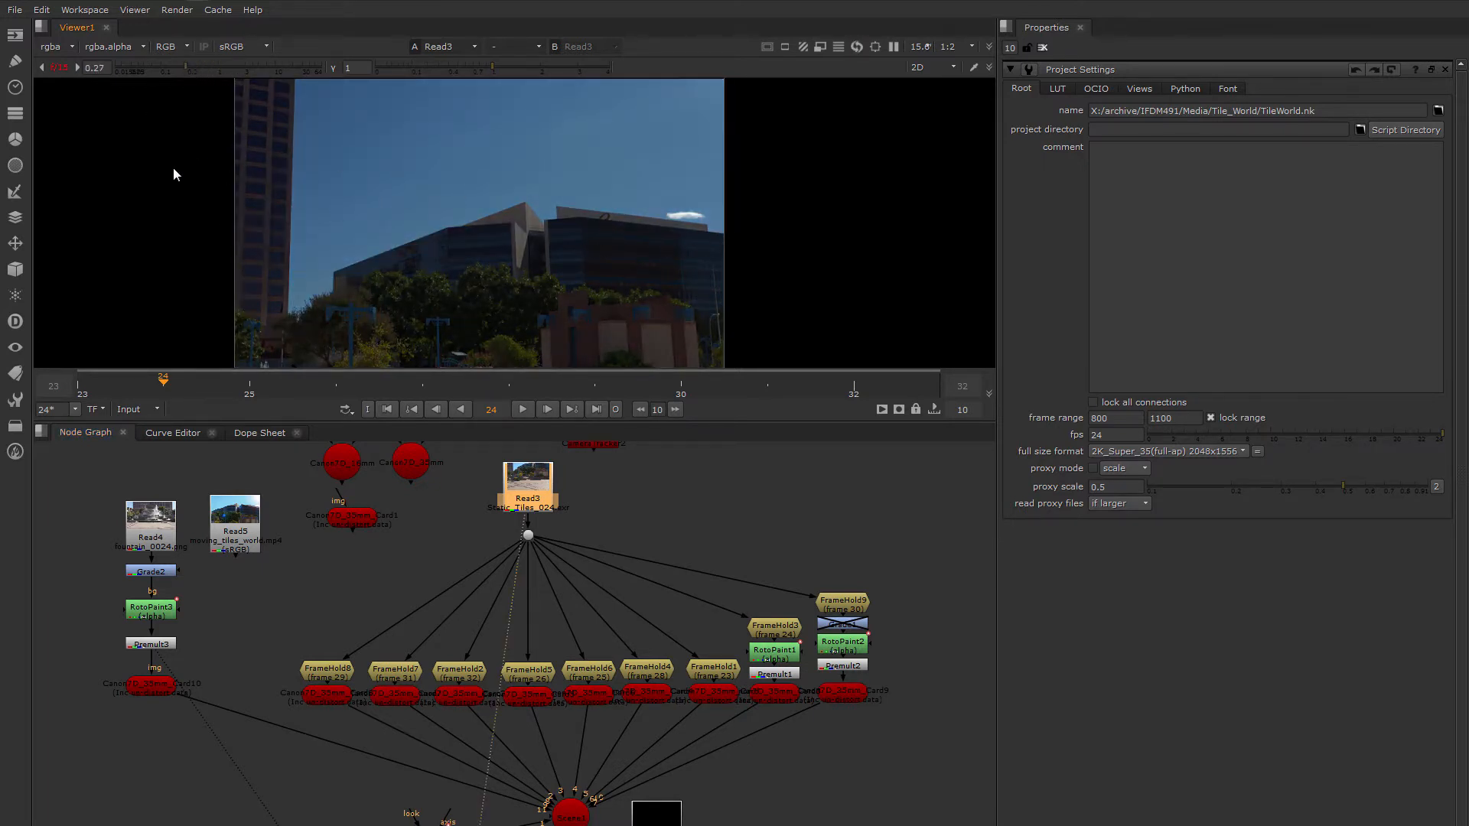
click(63, 67)
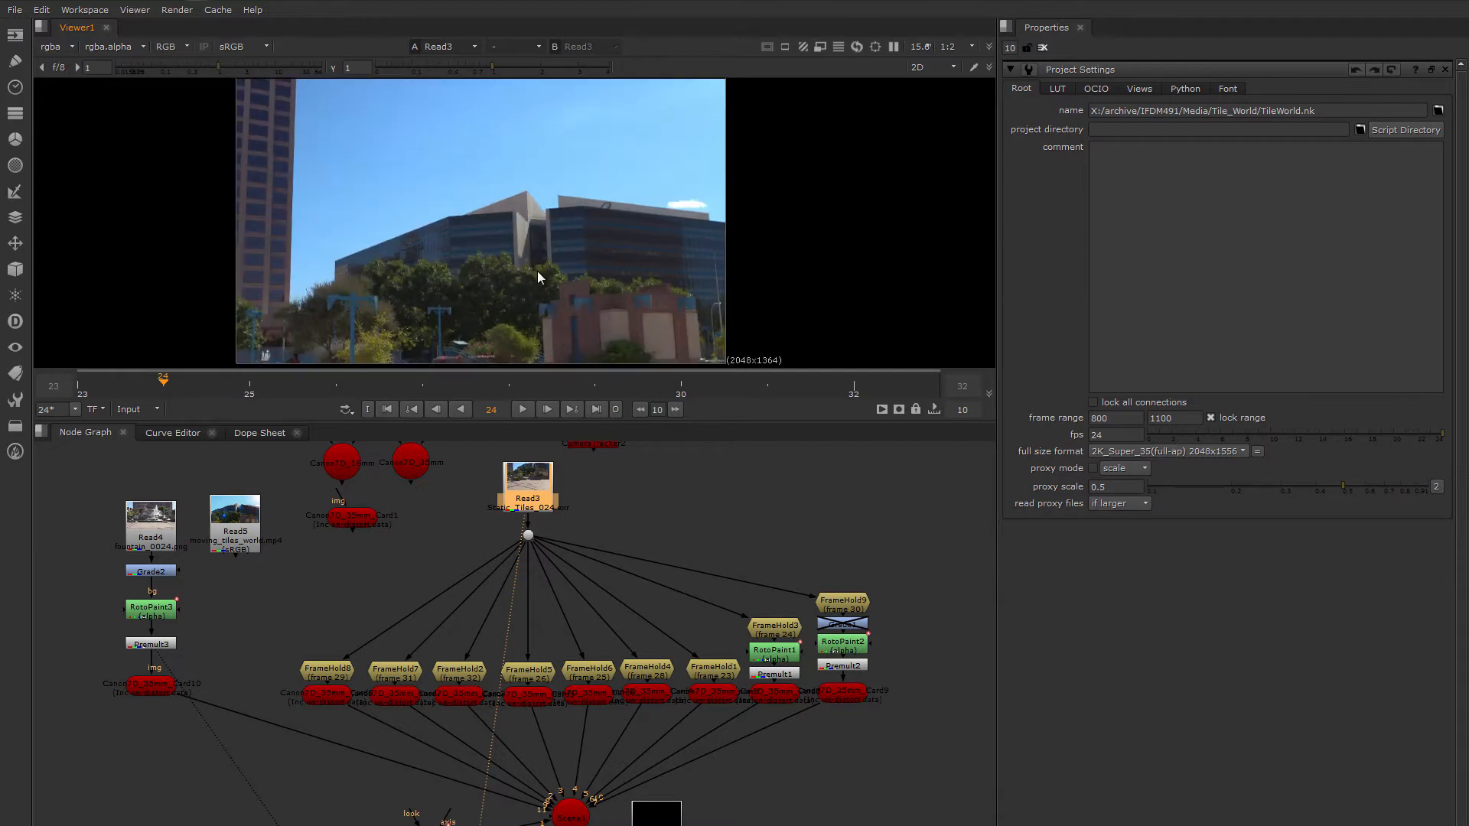
middle_drag(511, 472, 519, 482)
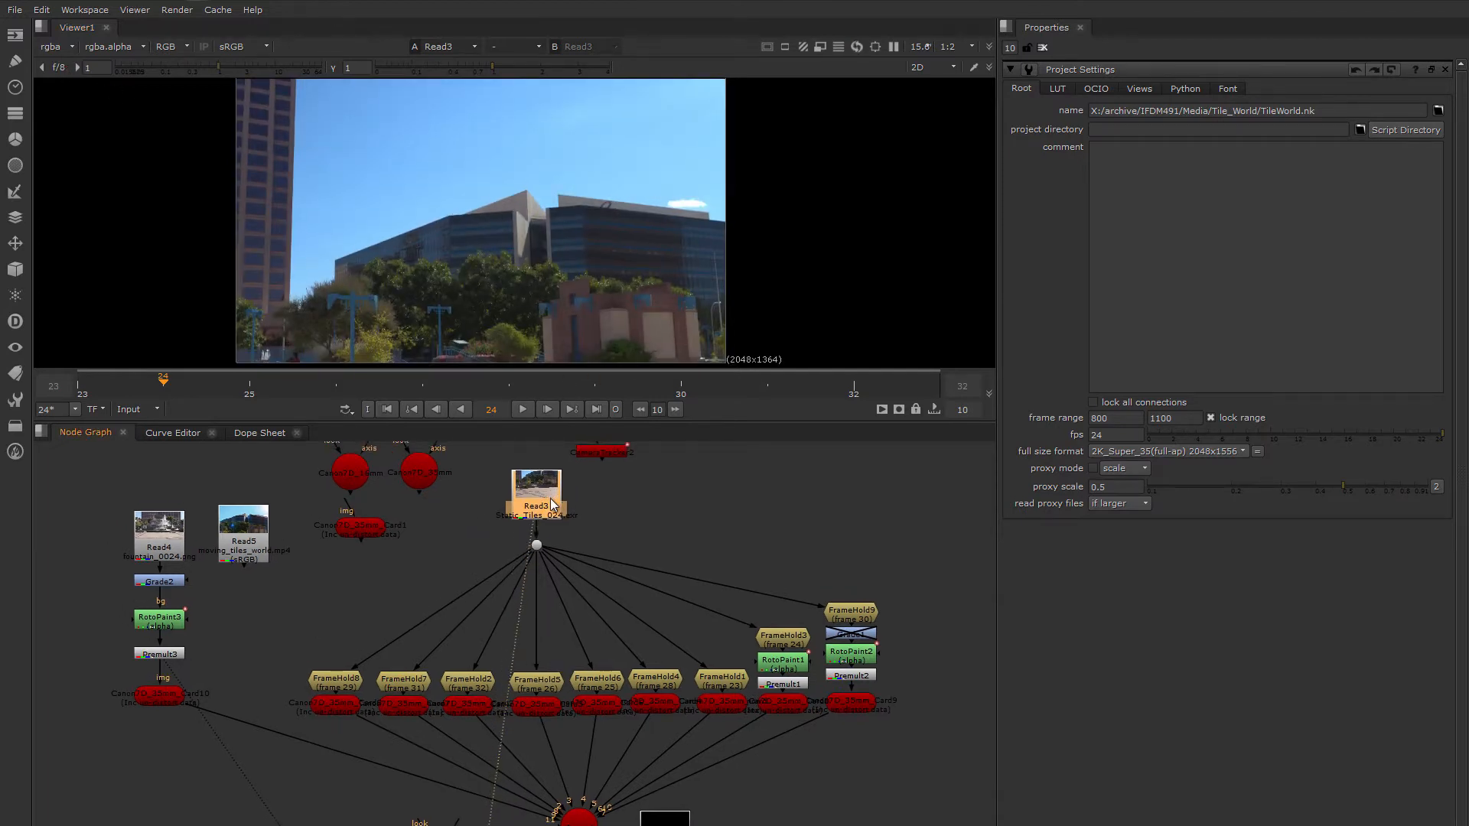
drag(552, 502, 537, 513)
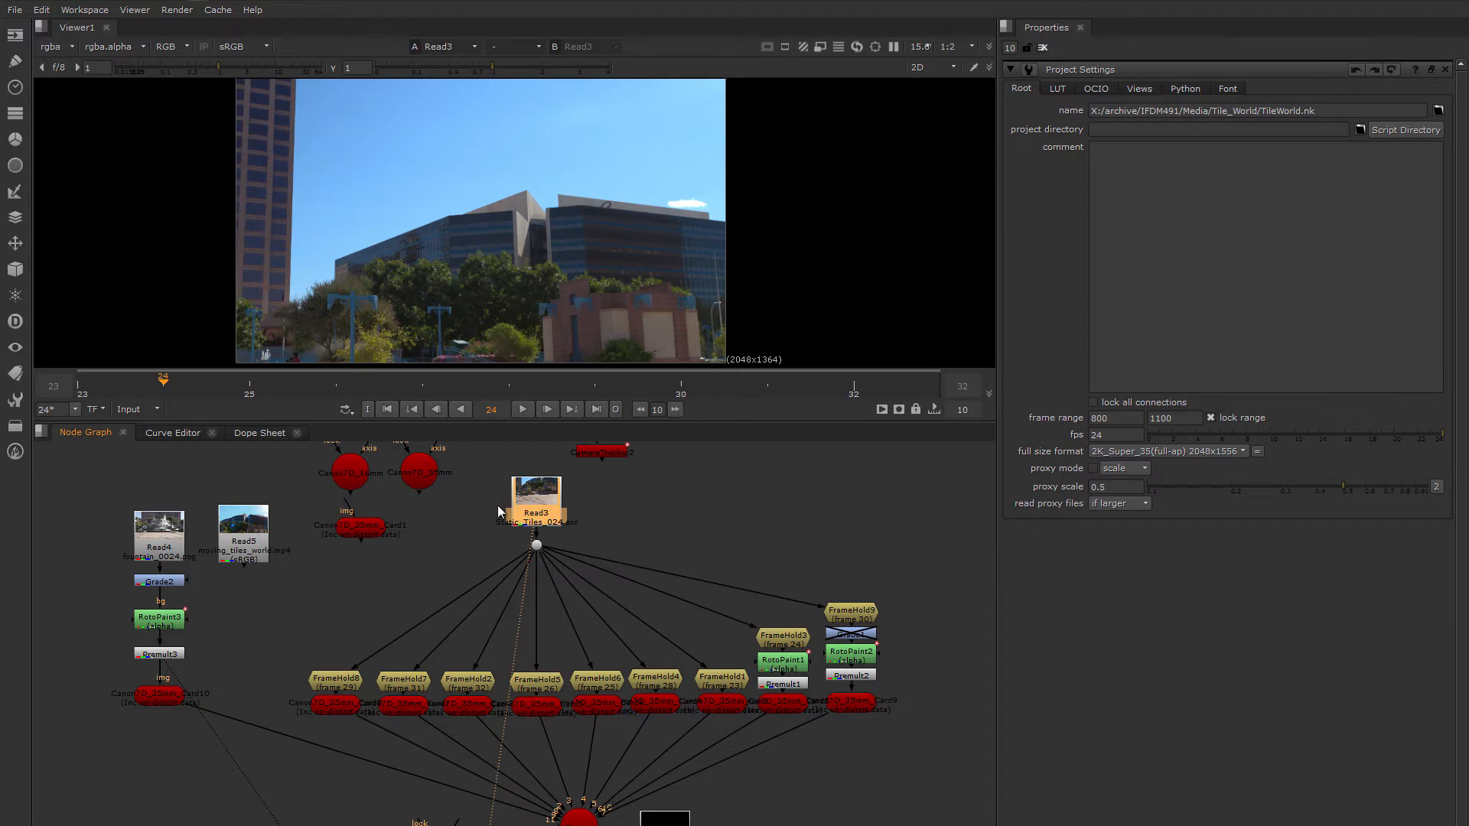
middle_drag(471, 517, 470, 510)
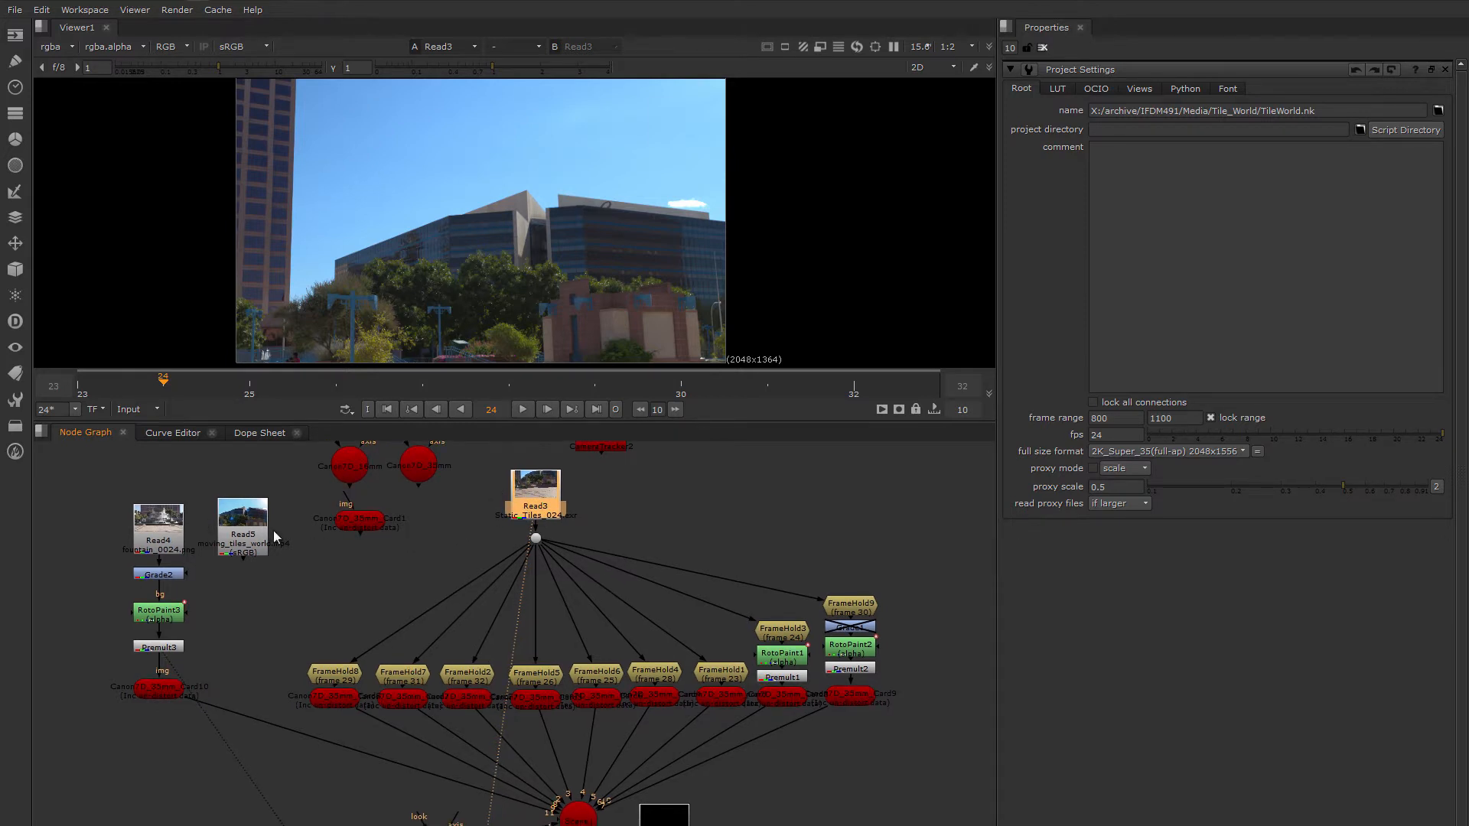
Show the Read4 fountain footage in the viewer and scrub to frame 820
click(166, 556)
key(1)
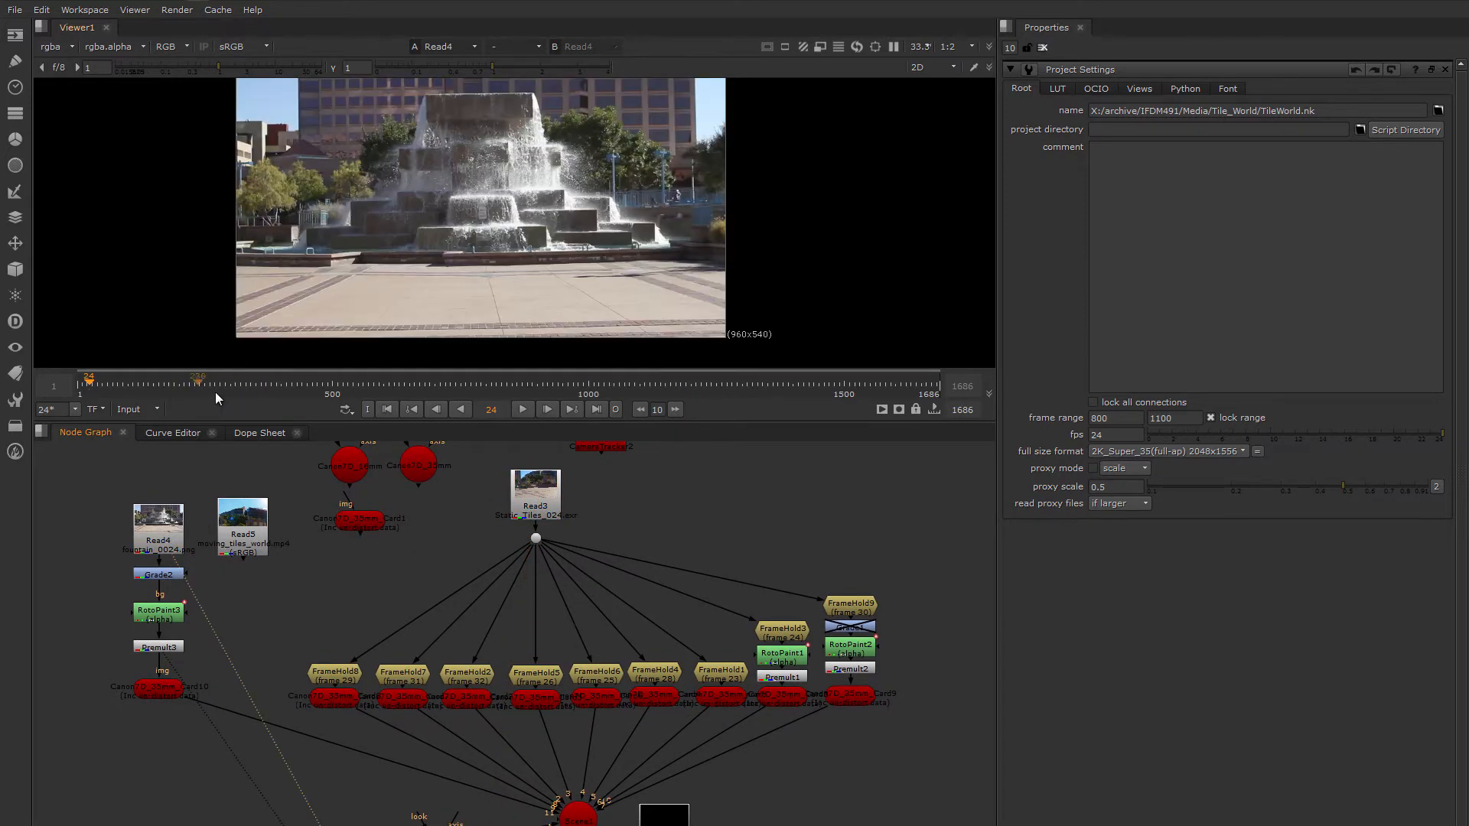
drag(215, 392, 498, 324)
click(188, 384)
middle_drag(503, 321, 499, 312)
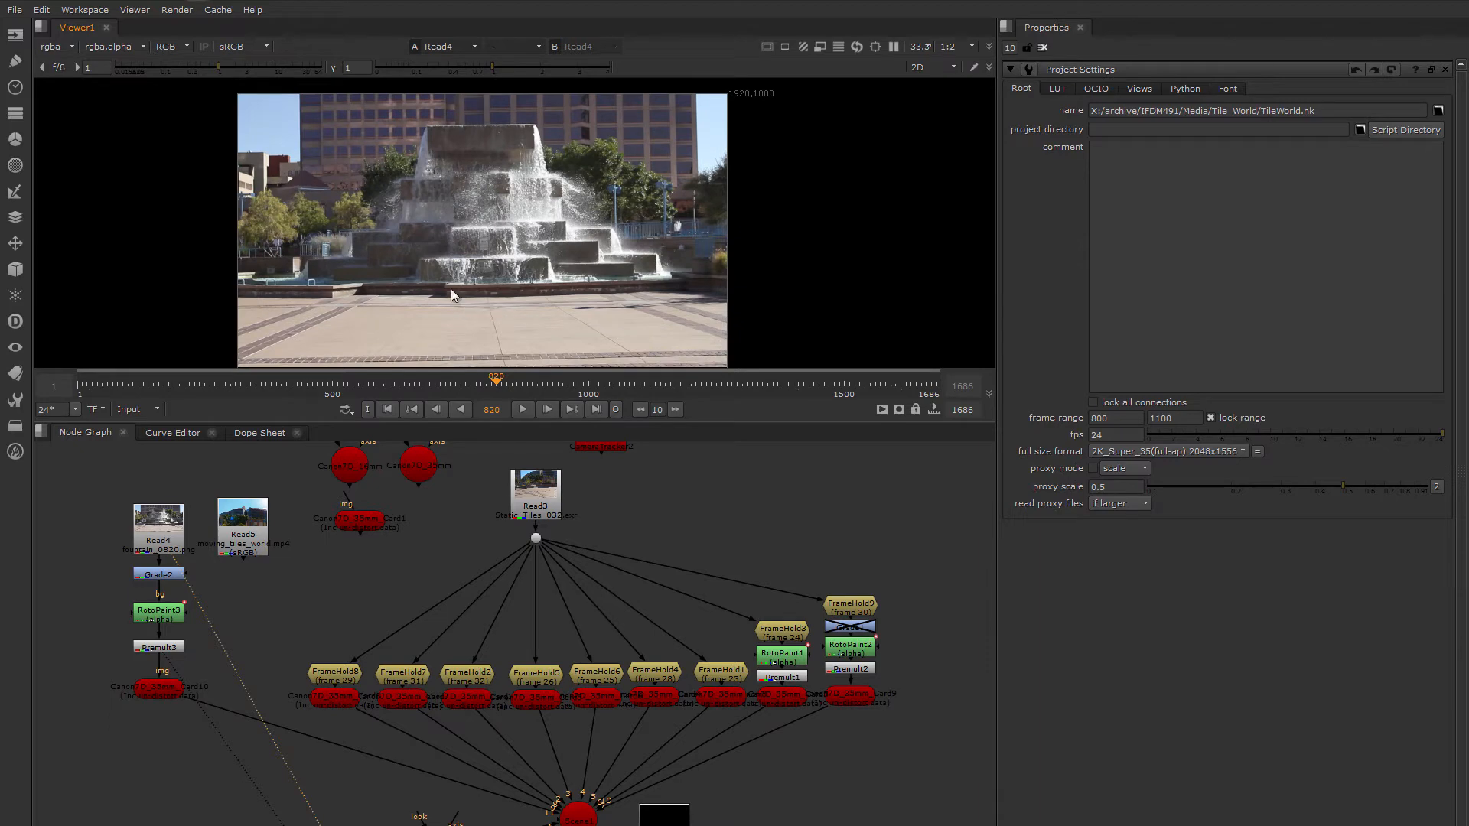
Inspect the fountain water's highlights up close at a viewer gain of about 0.044, and reset the gain to 1
drag(218, 67, 158, 66)
scroll(534, 184, up, 5)
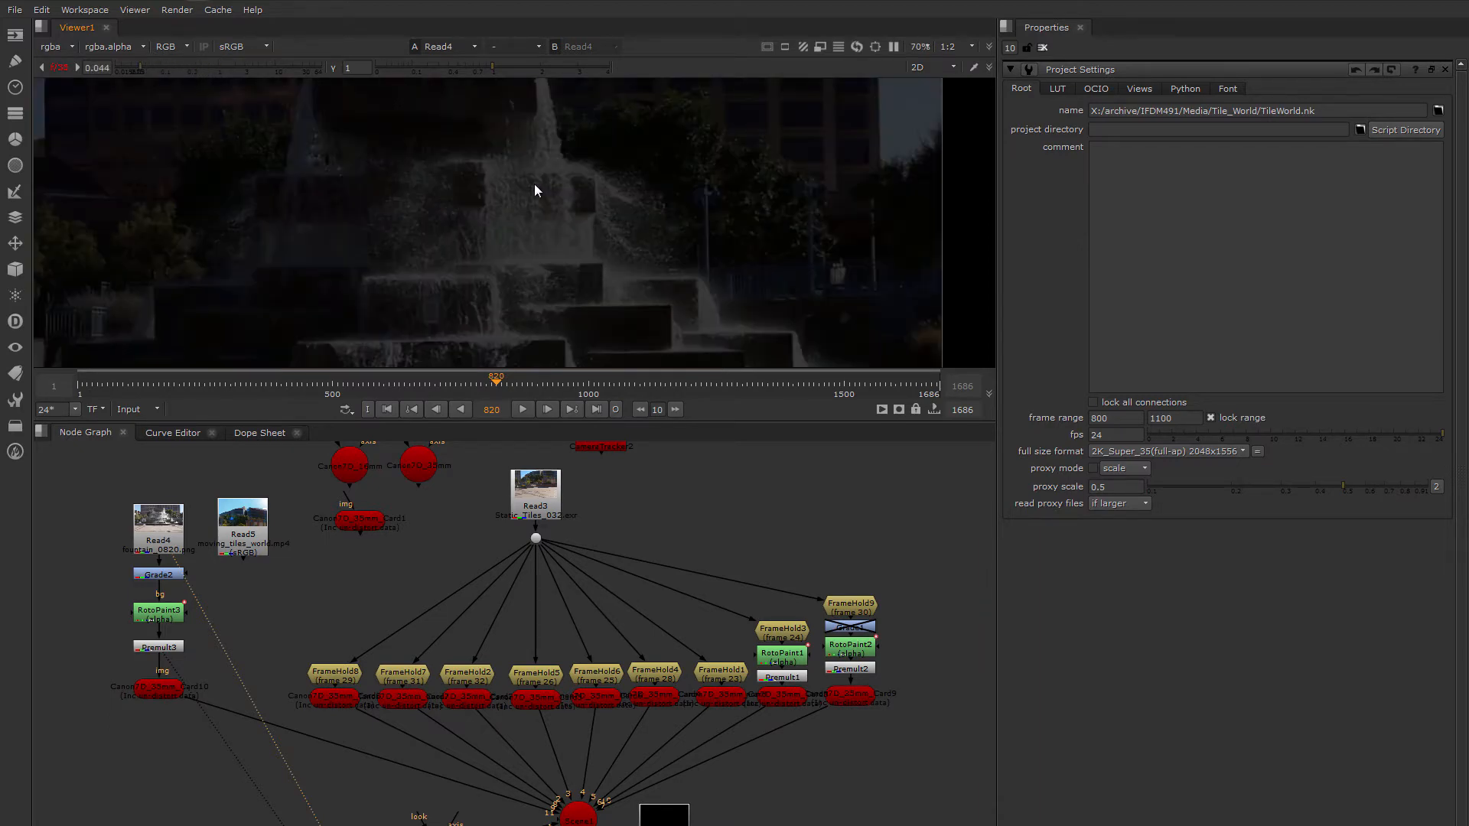
click(61, 67)
scroll(517, 201, down, 4)
middle_drag(516, 202, 521, 194)
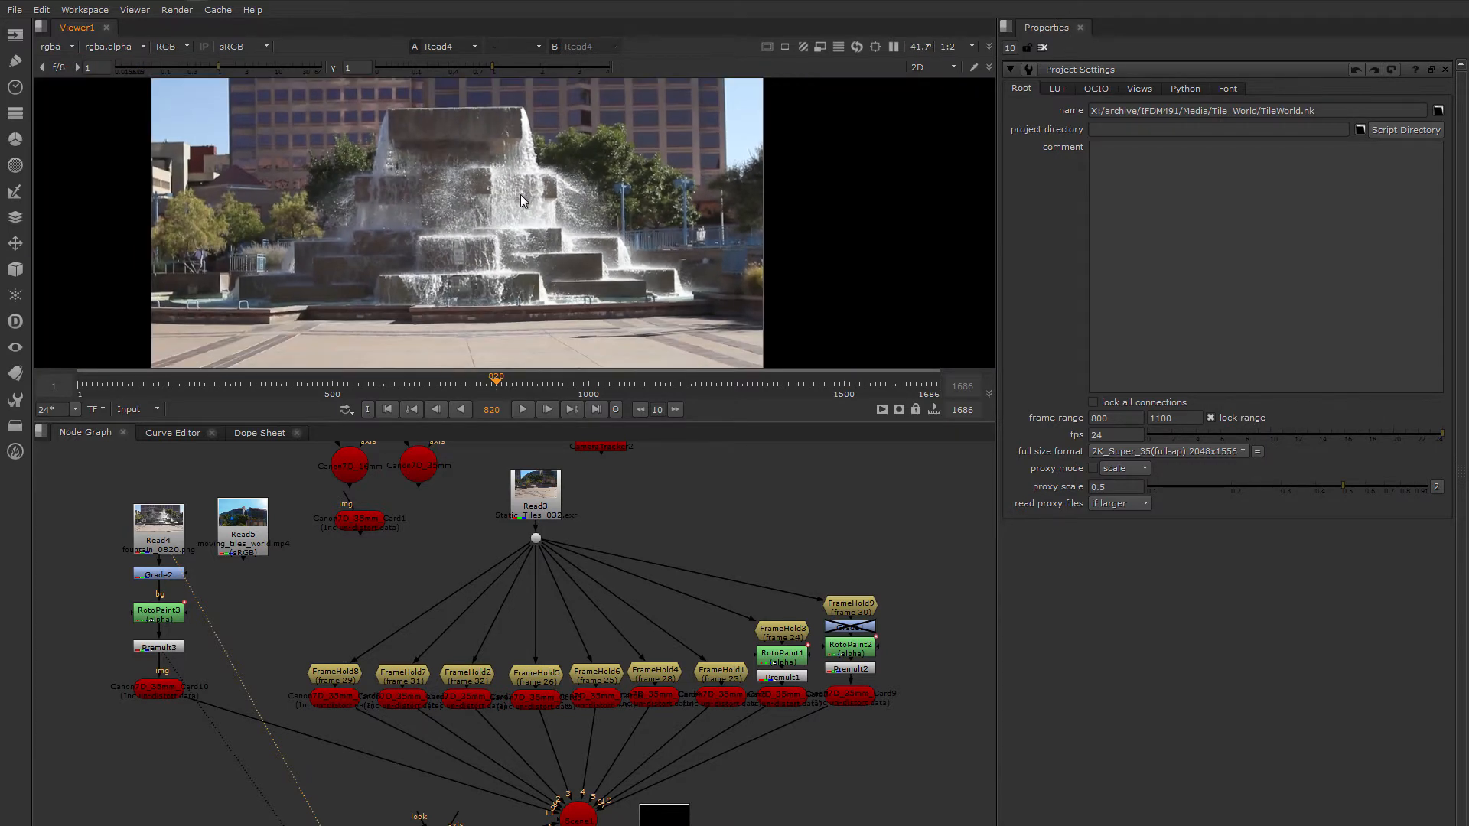
middle_drag(596, 511, 580, 492)
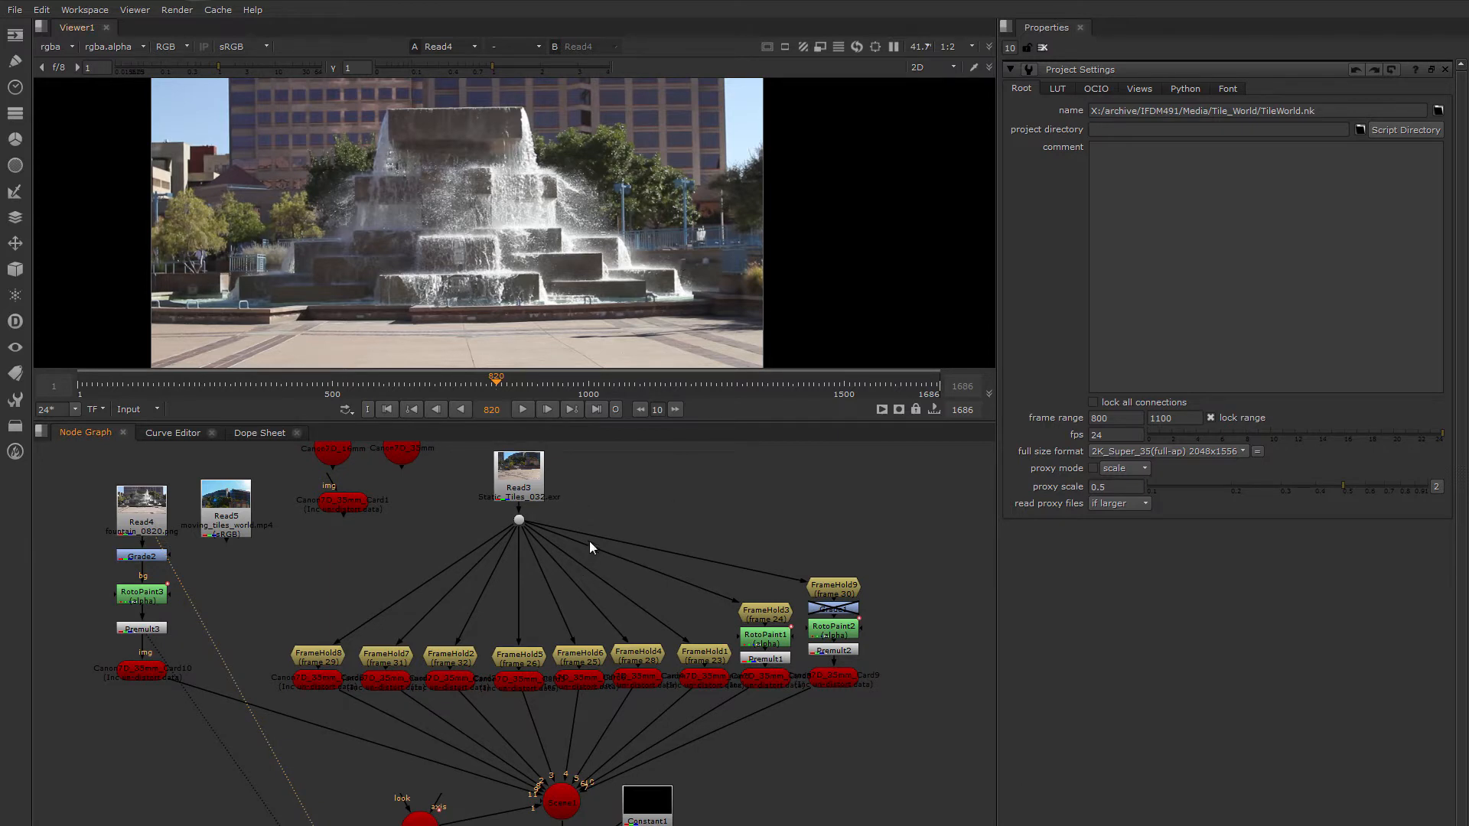
mouse_move(589, 540)
middle_down()
mouse_move(622, 477)
mouse_move(644, 476)
mouse_move(600, 522)
middle_up()
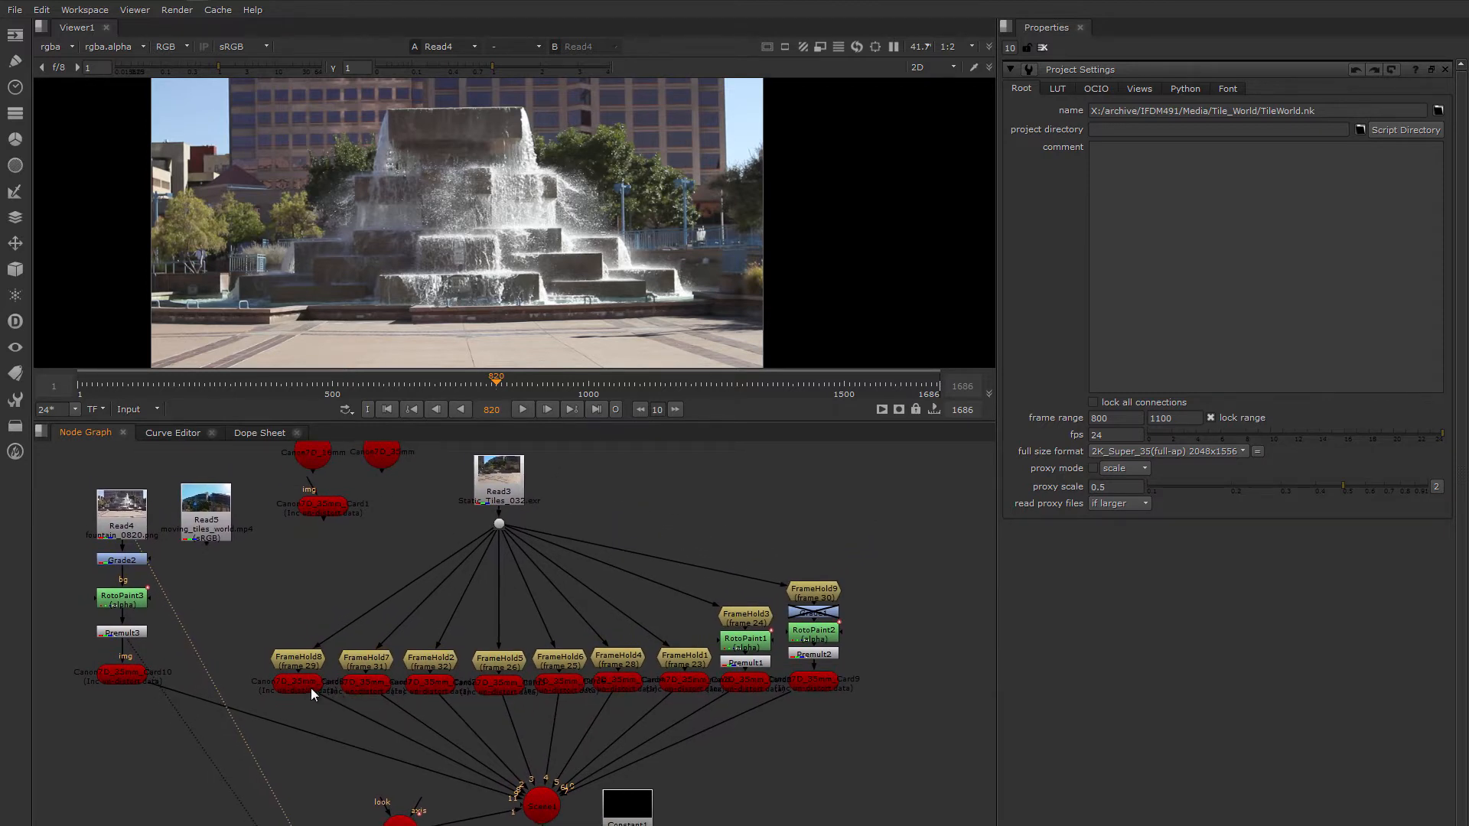
Move the Canon7D_35mm_Card8 node slightly lower beneath FrameHold8 in the node graph
drag(311, 687, 309, 704)
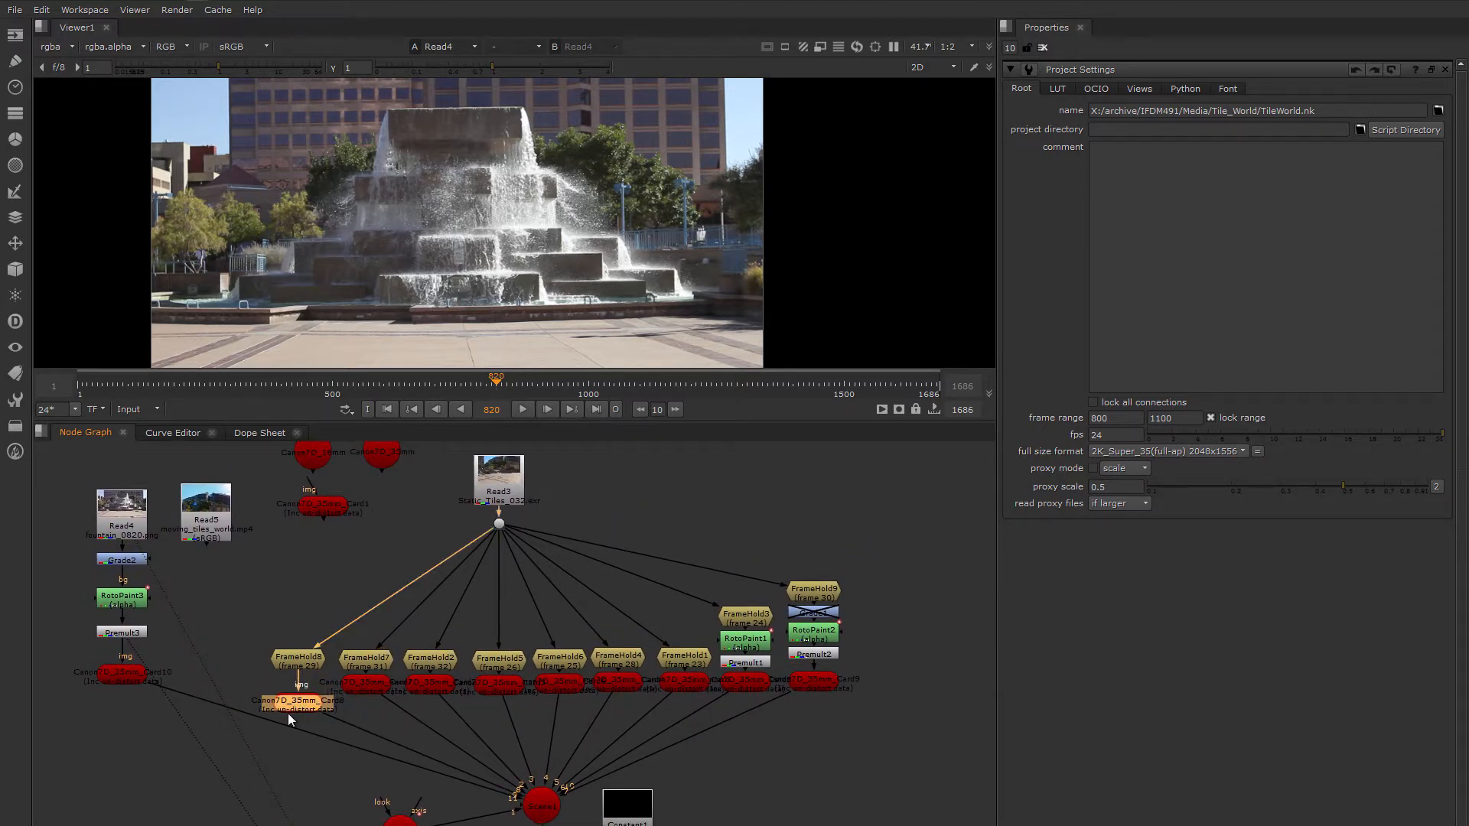
scroll(291, 713, up, 2)
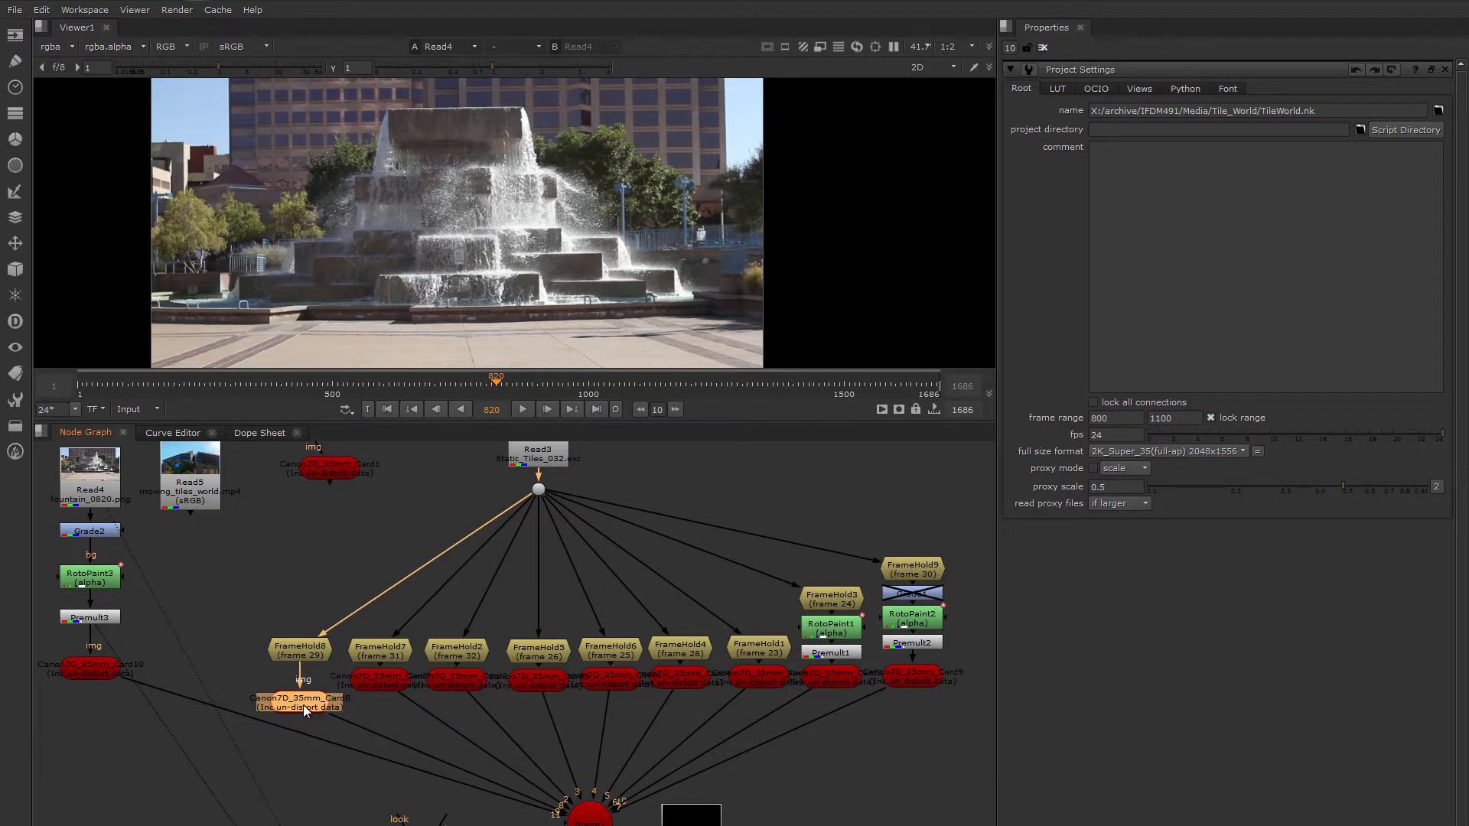
drag(292, 704, 301, 709)
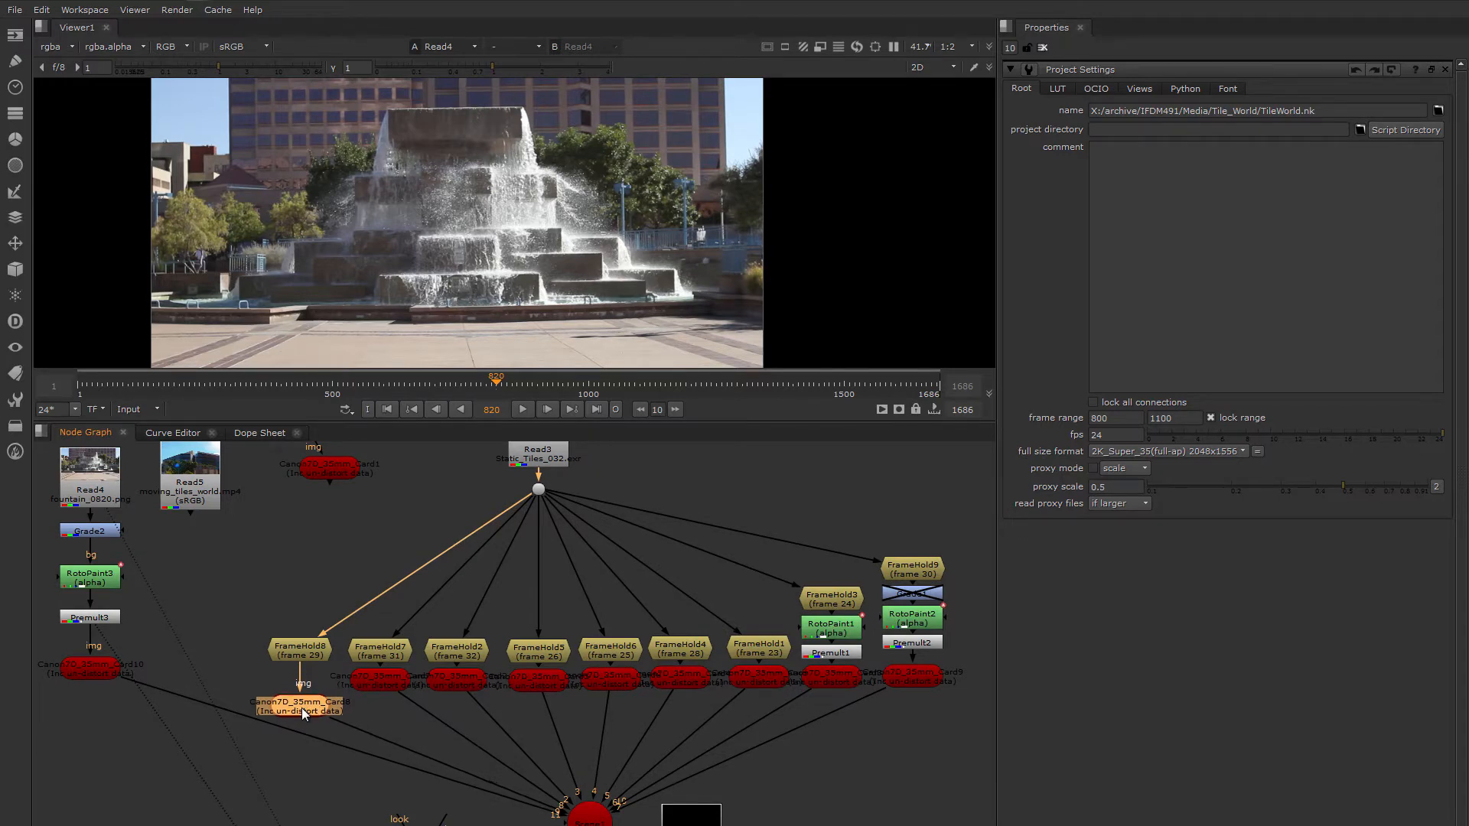
middle_drag(576, 618, 352, 593)
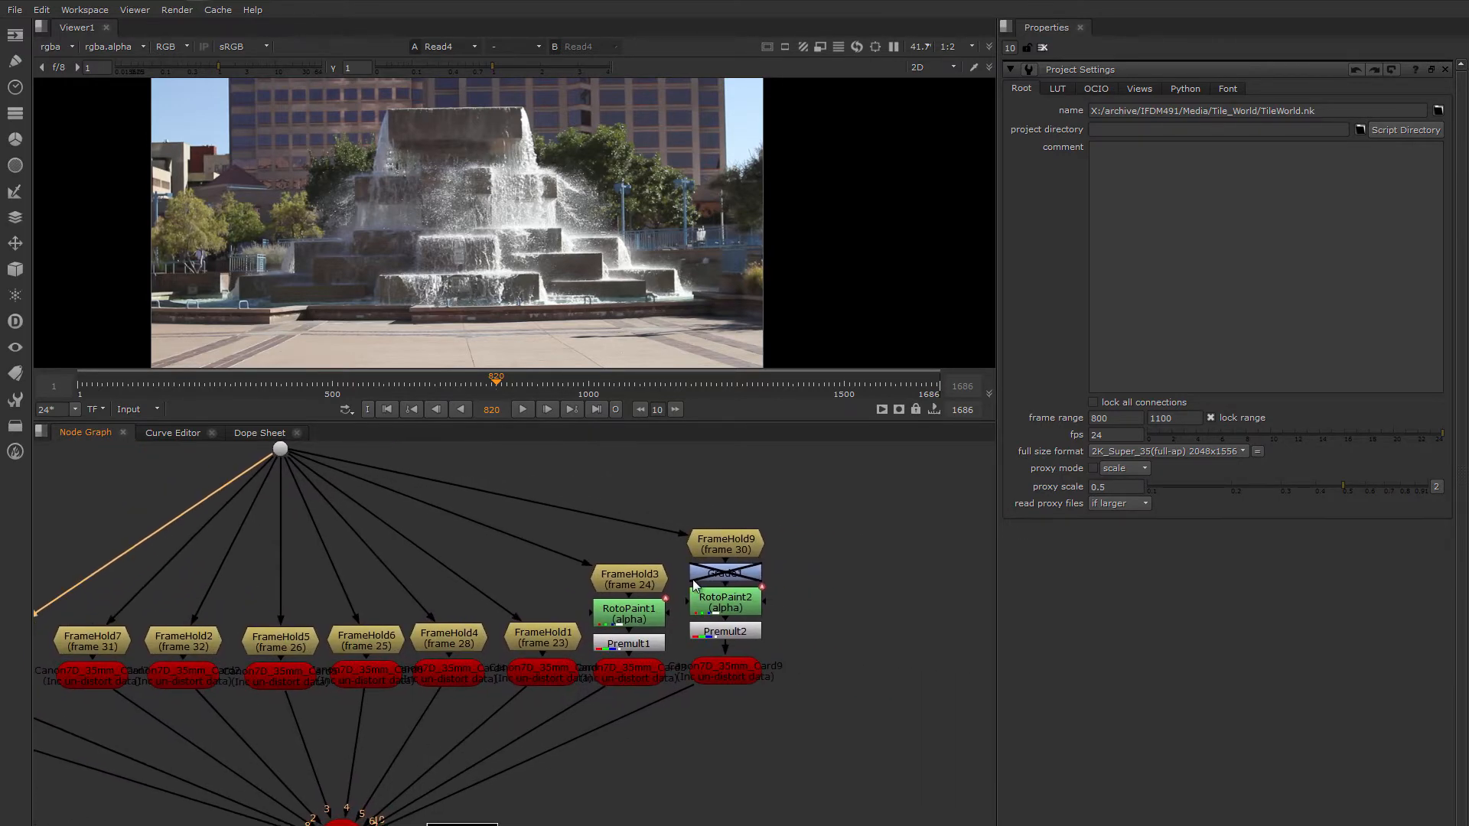
scroll(475, 540, down, 1)
Open the properties of Canon7D_35mm_Card8 and examine its lens distortion coefficients
double_click(177, 675)
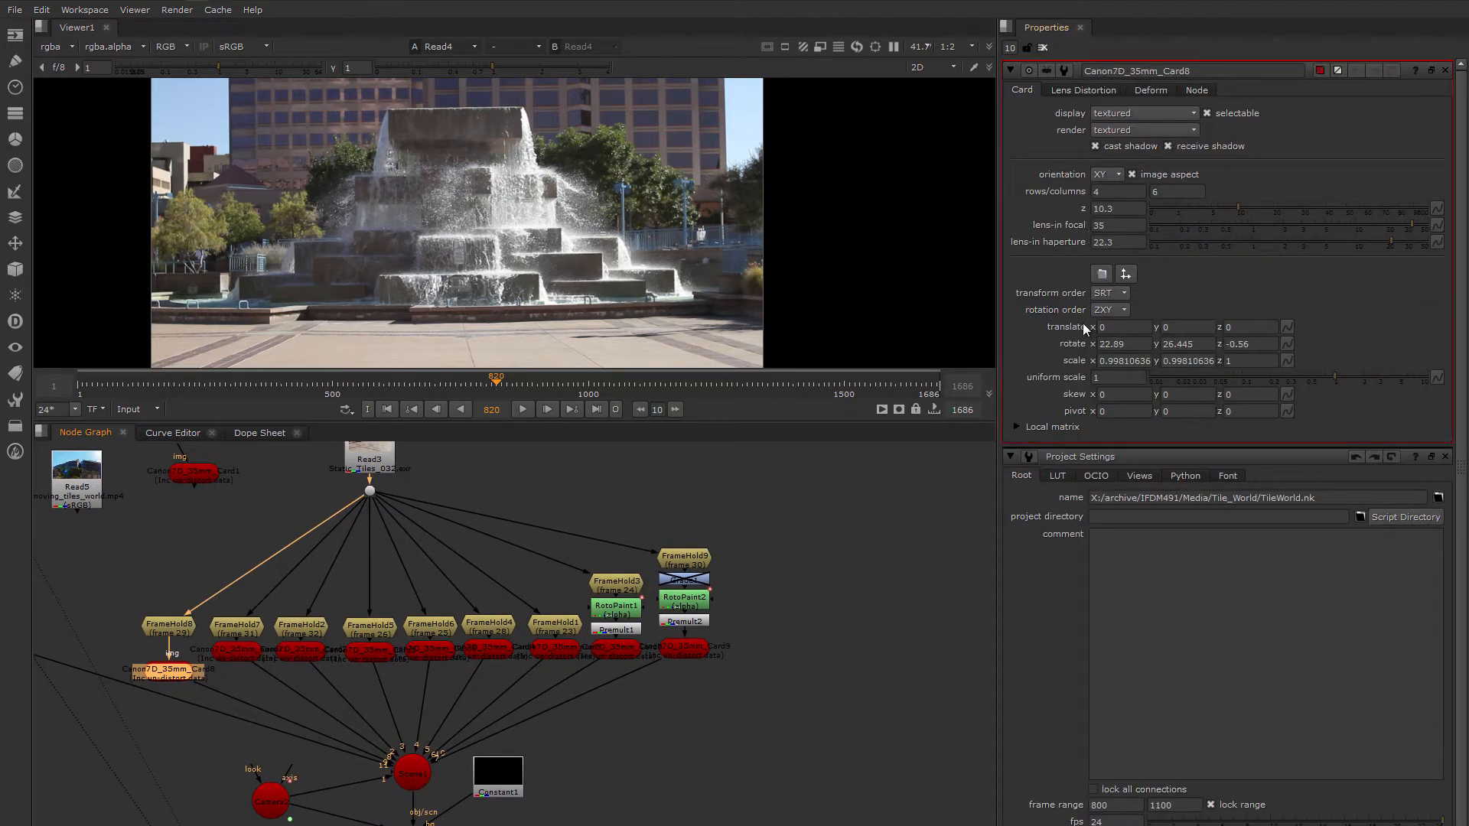
click(1091, 90)
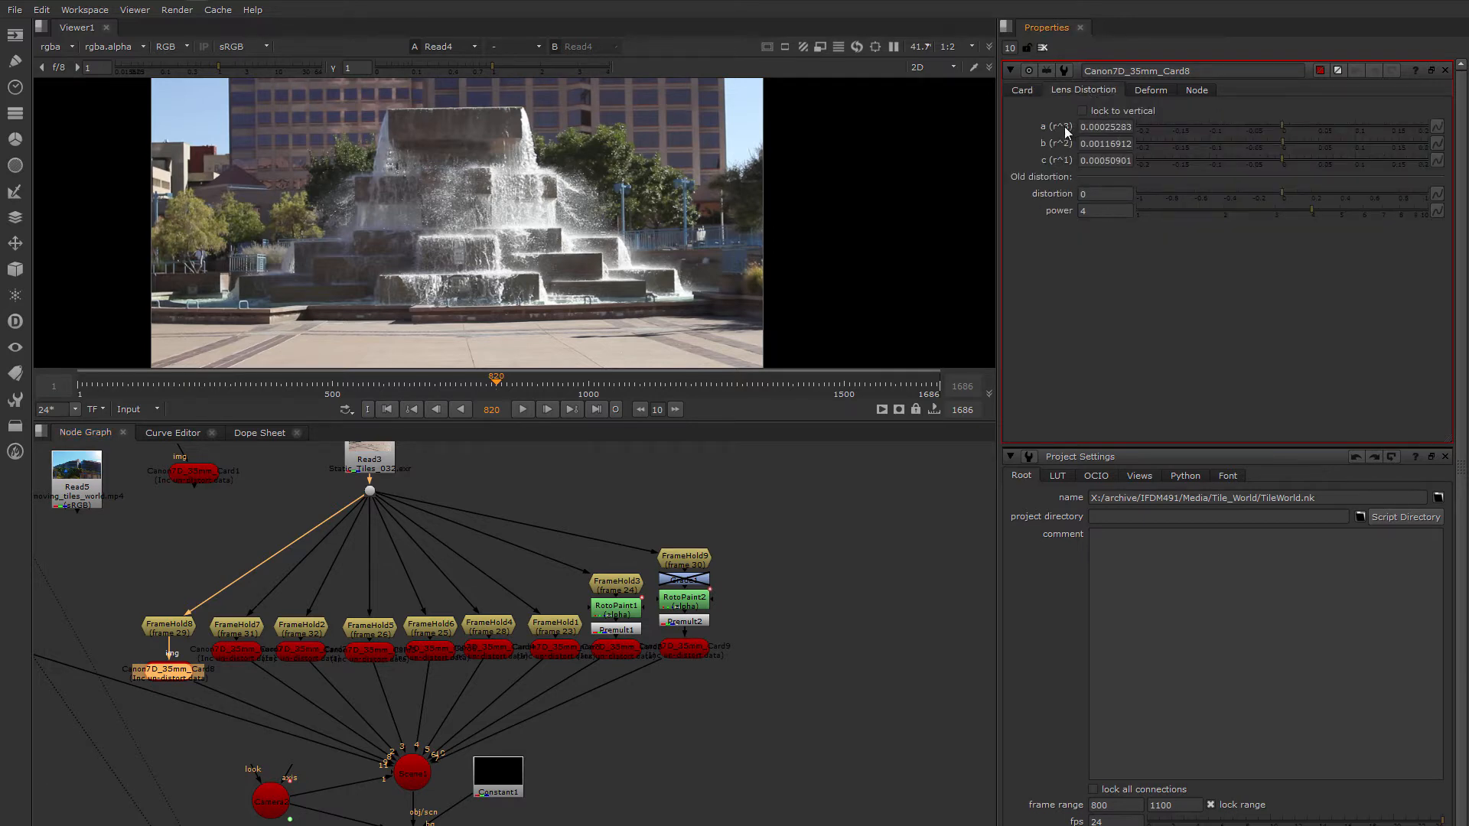
scroll(881, 507, down, 2)
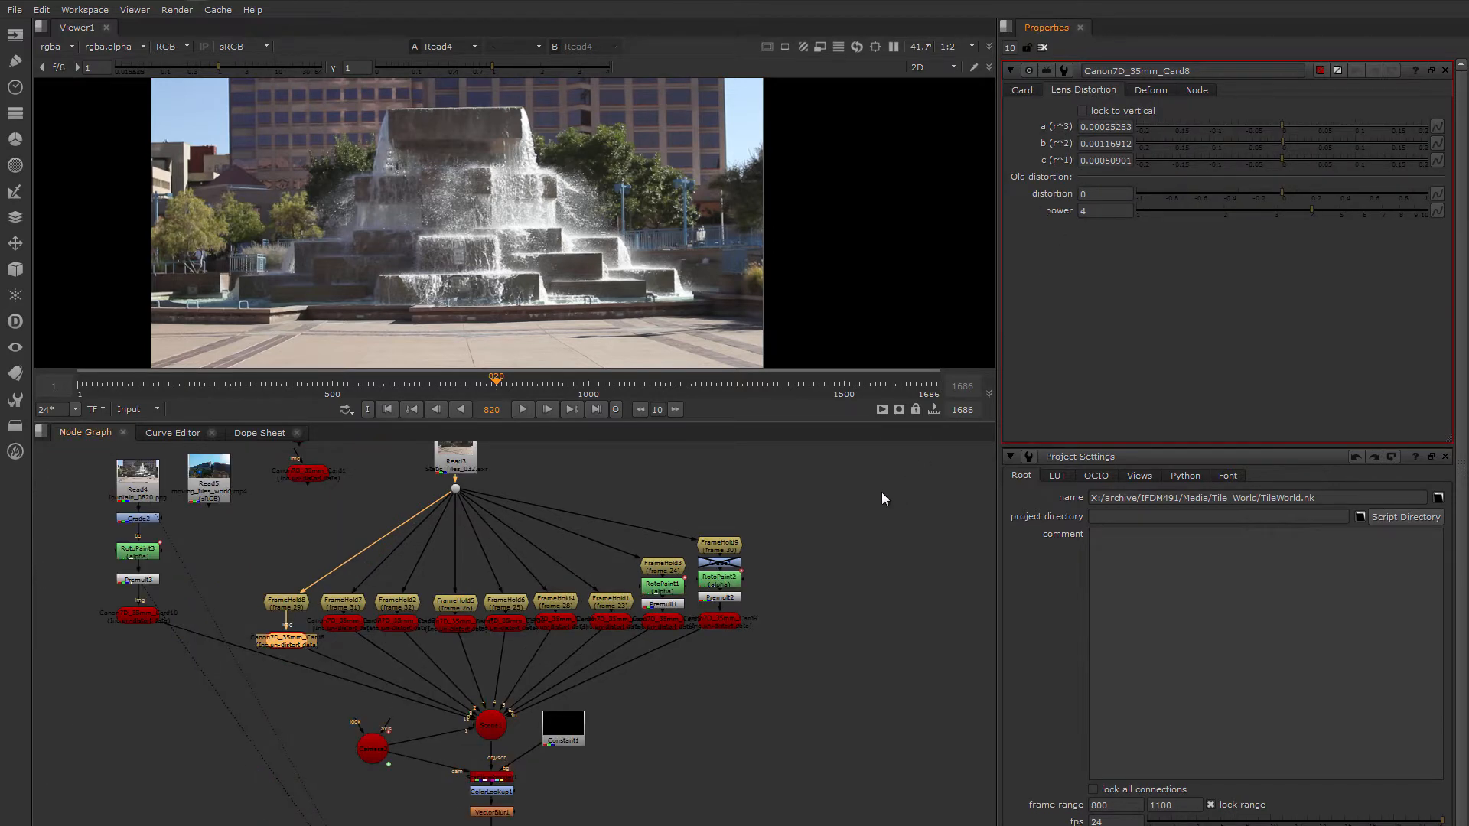
scroll(881, 493, up, 2)
middle_drag(880, 491, 802, 499)
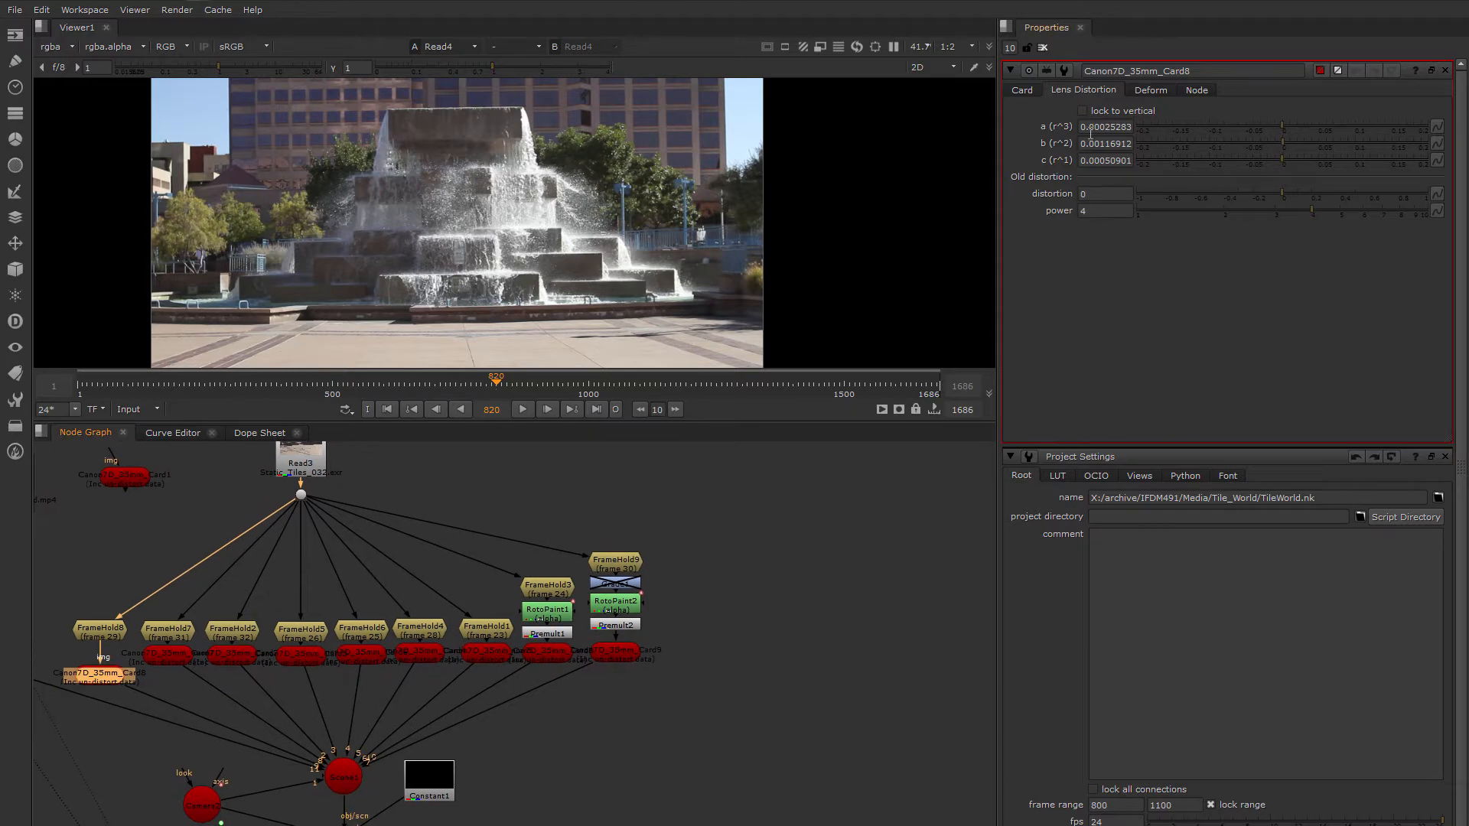
middle_drag(806, 572, 781, 574)
Add a LensDistortion node in the empty area beside the card setup and expand its Card Parameters
key(Tab)
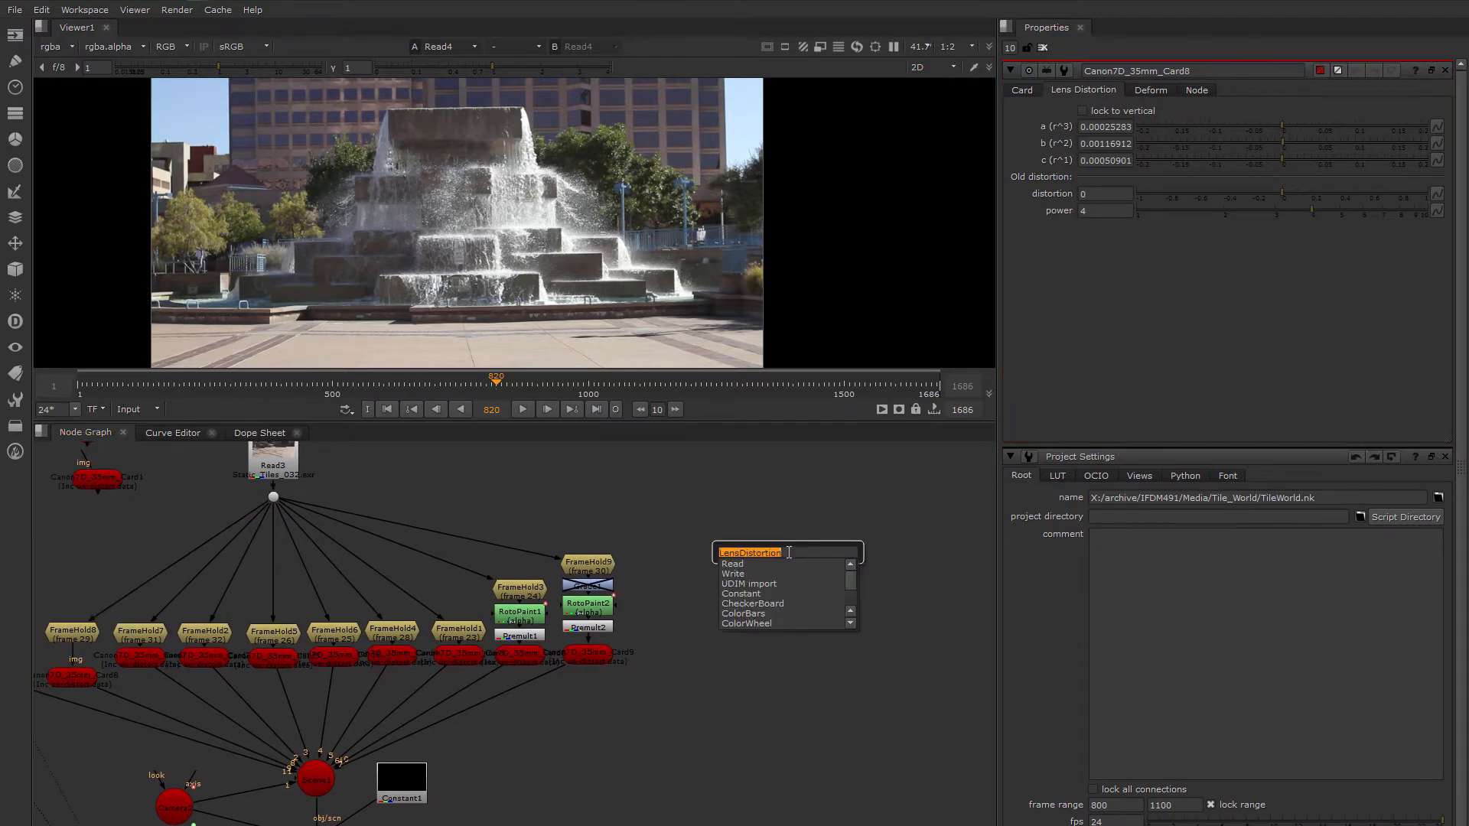
key(Return)
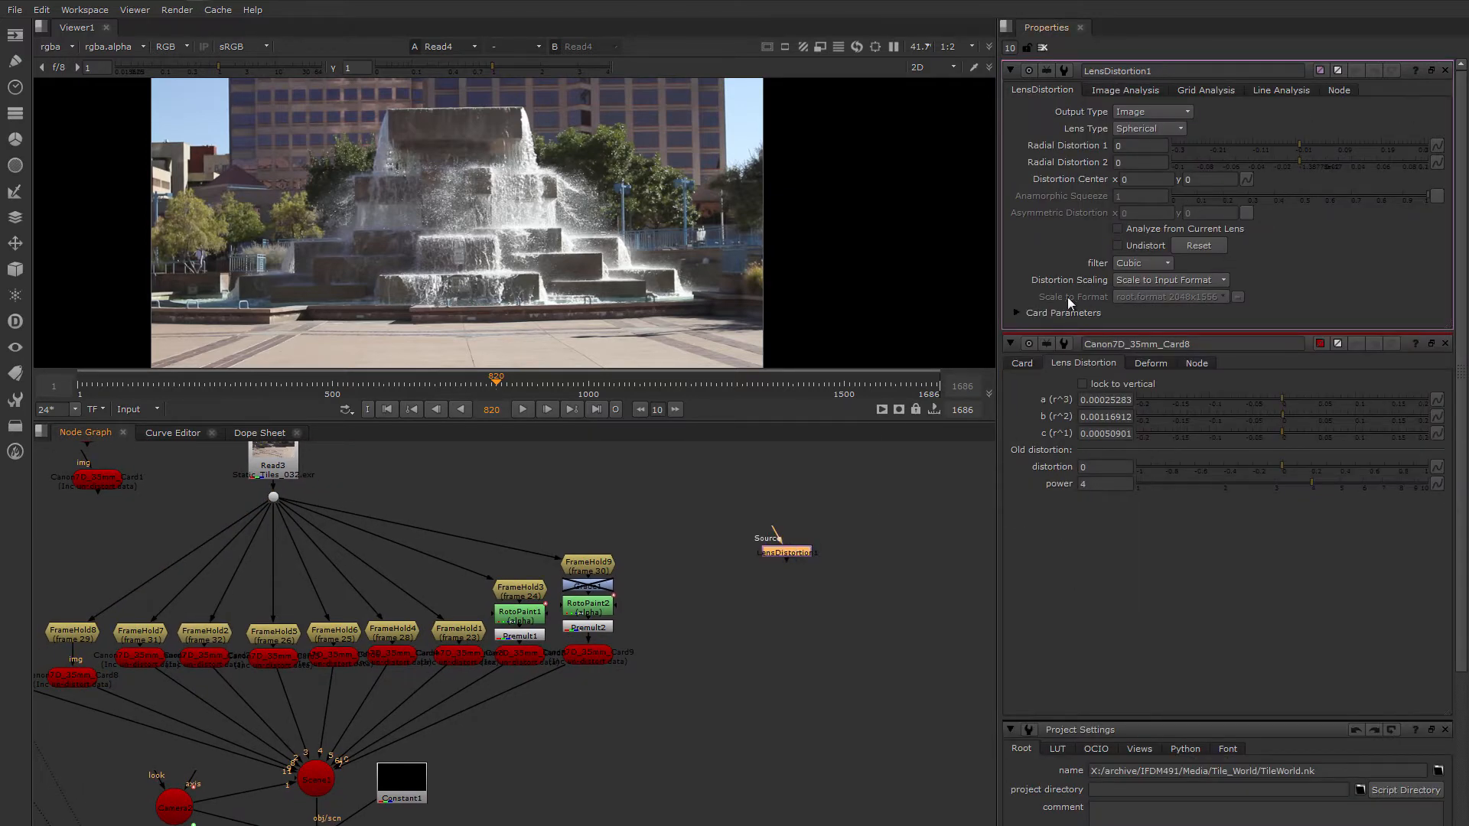
click(1018, 313)
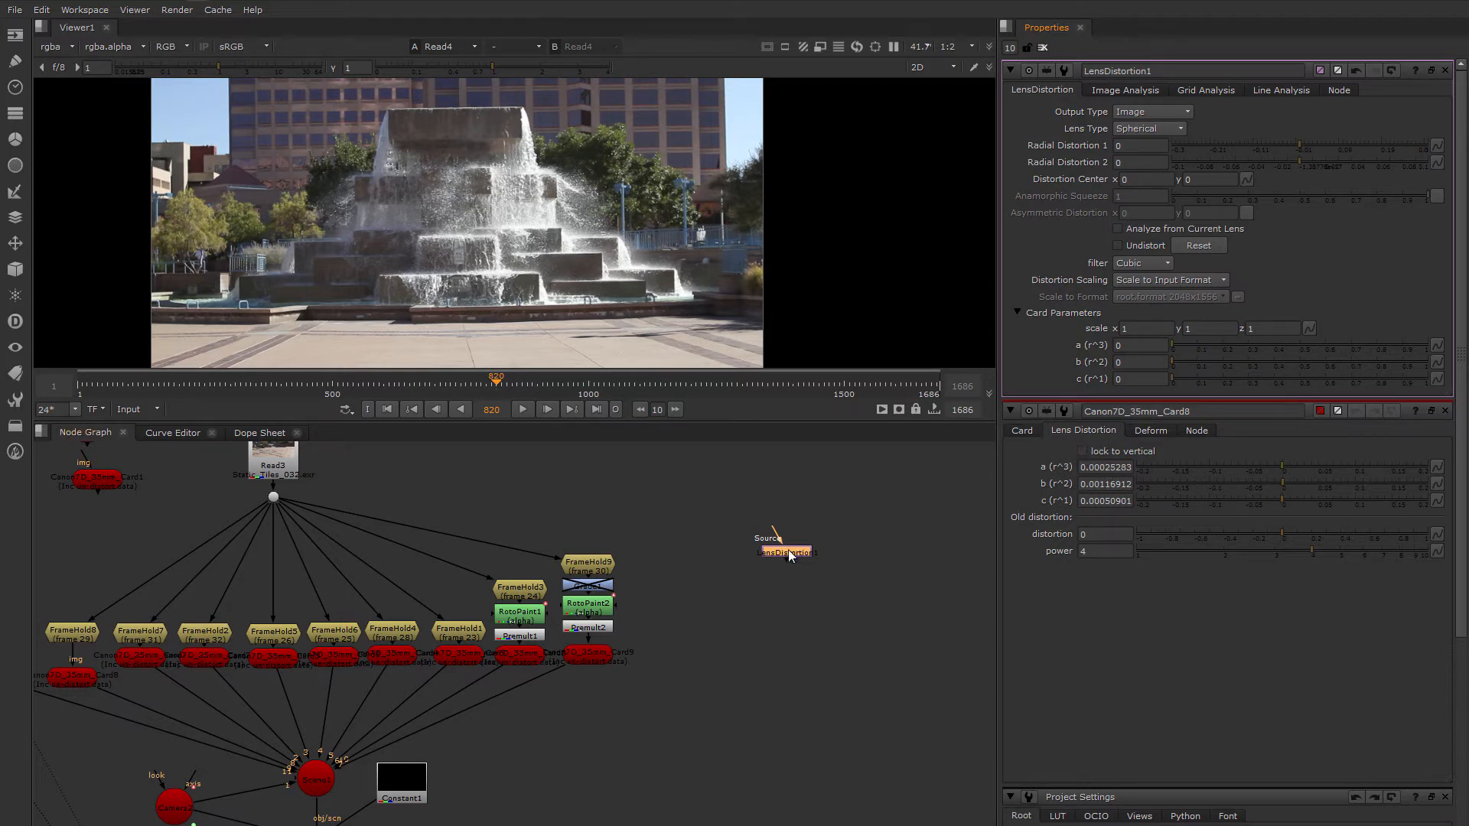
drag(796, 556, 812, 556)
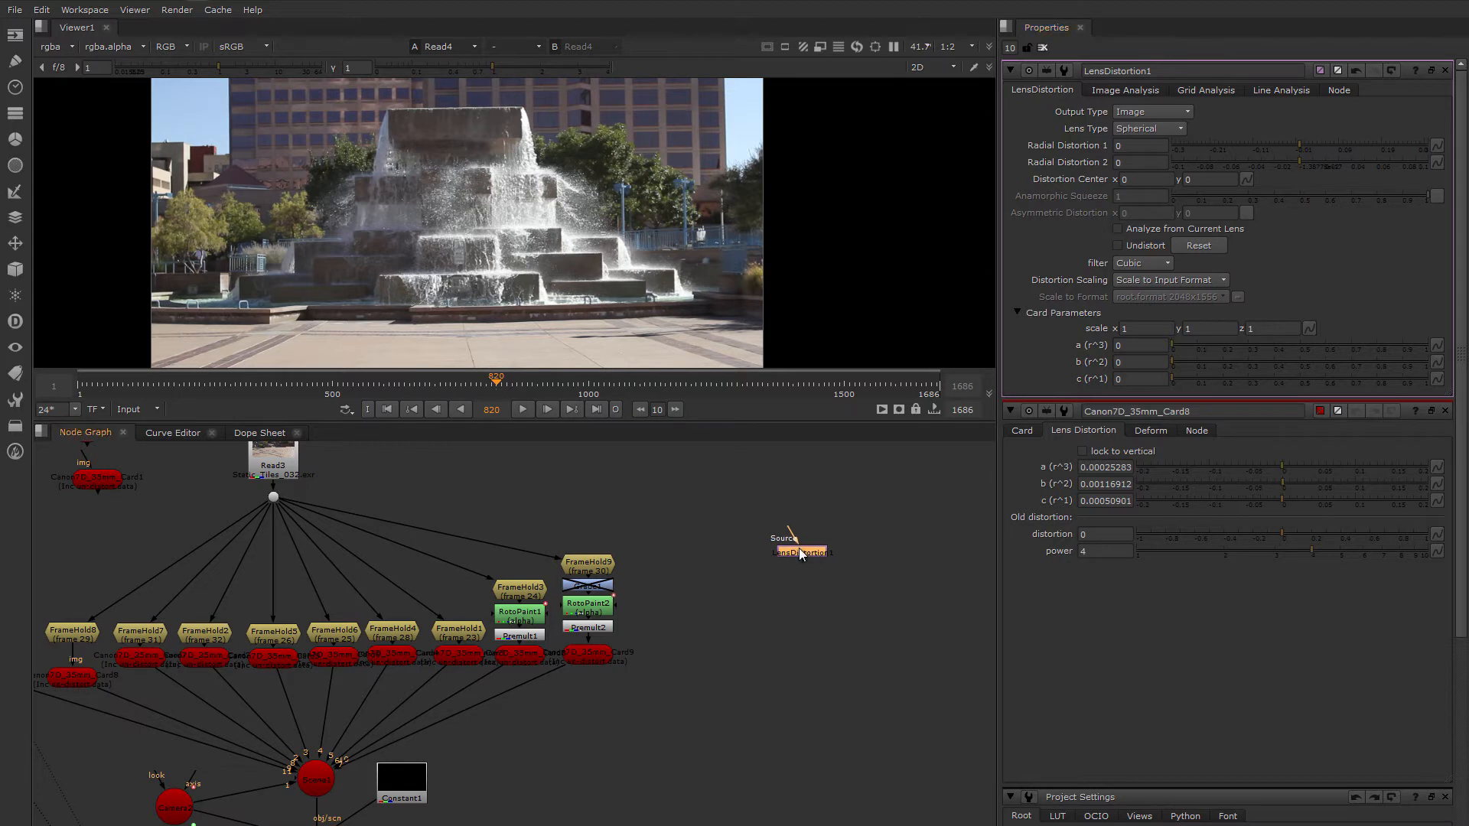
Bring up the card settings of Canon7D_35mm_Card8 and view the card's mesh in the 3D viewer
click(1023, 431)
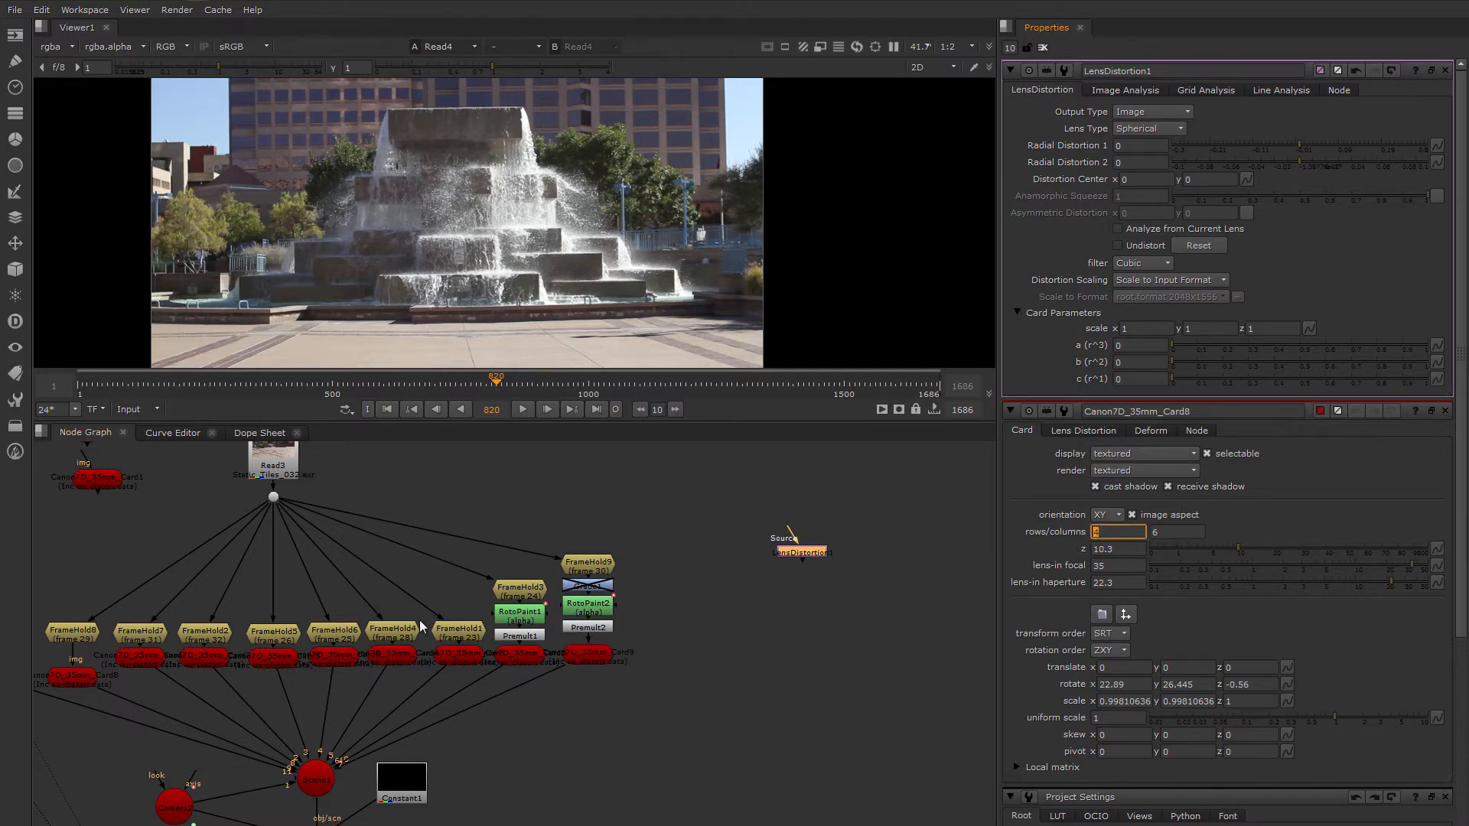
click(93, 680)
double_click(79, 684)
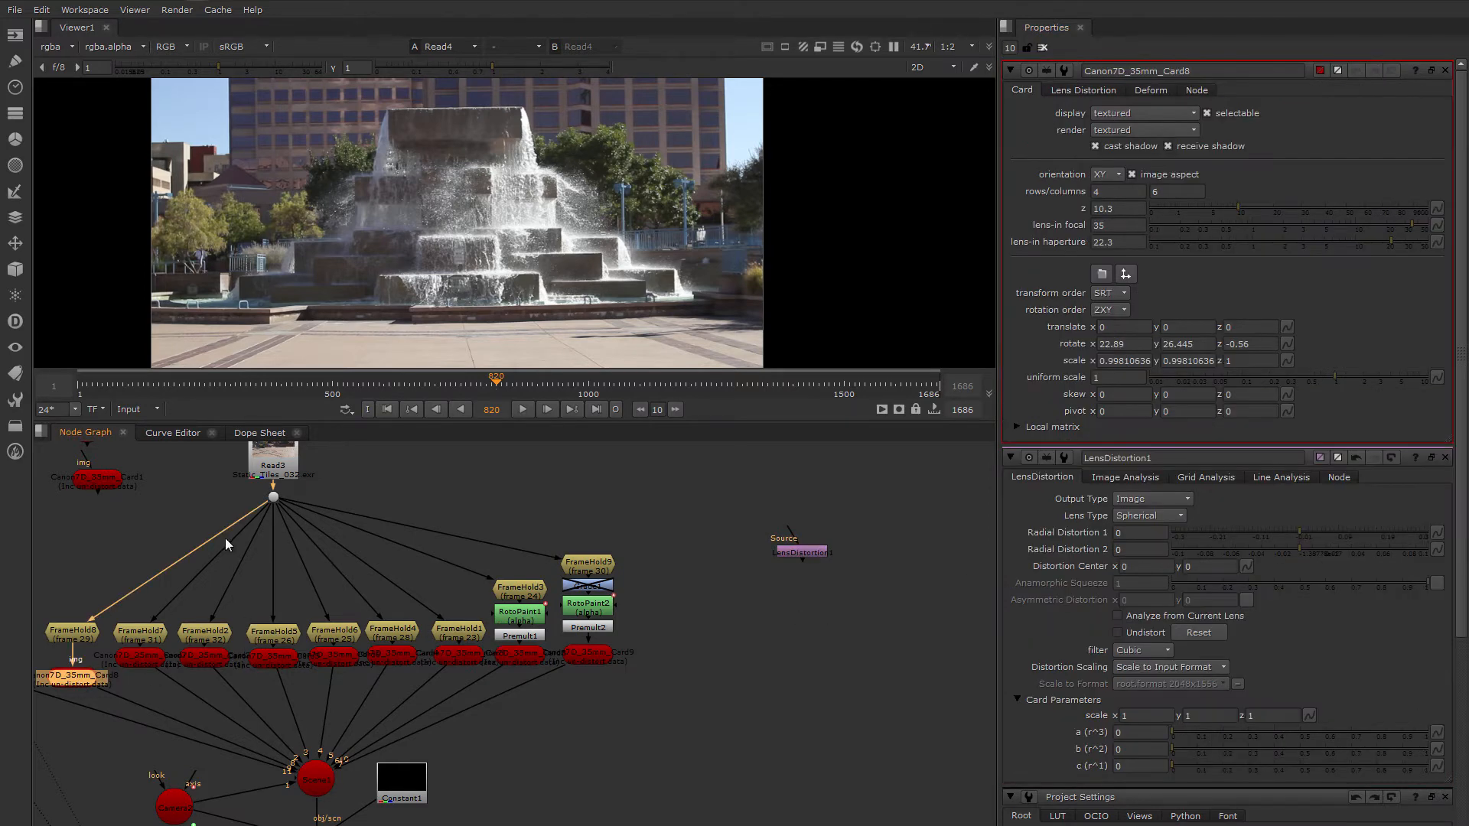
key(1)
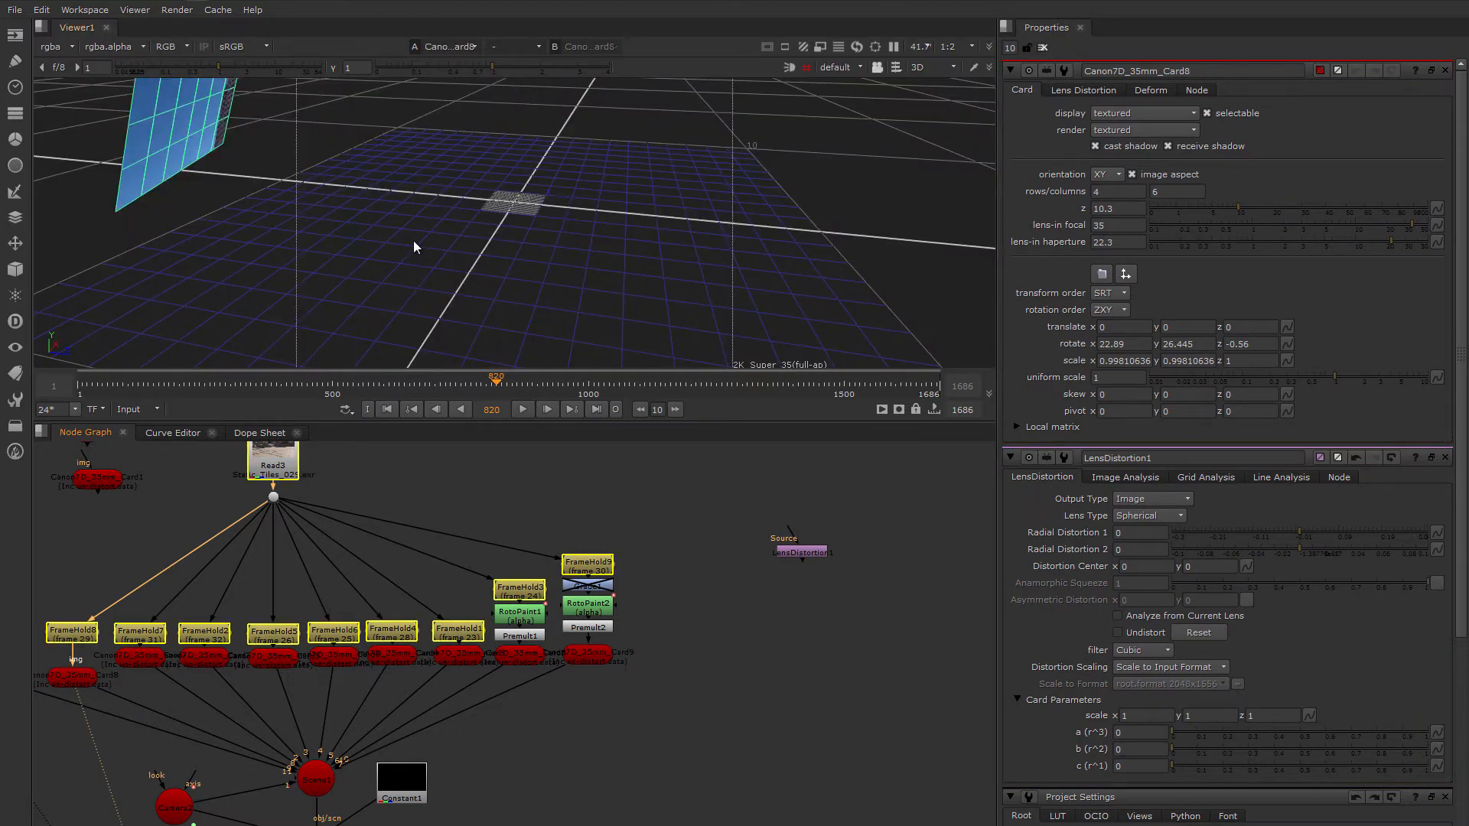
ctrl+drag(413, 241, 474, 176)
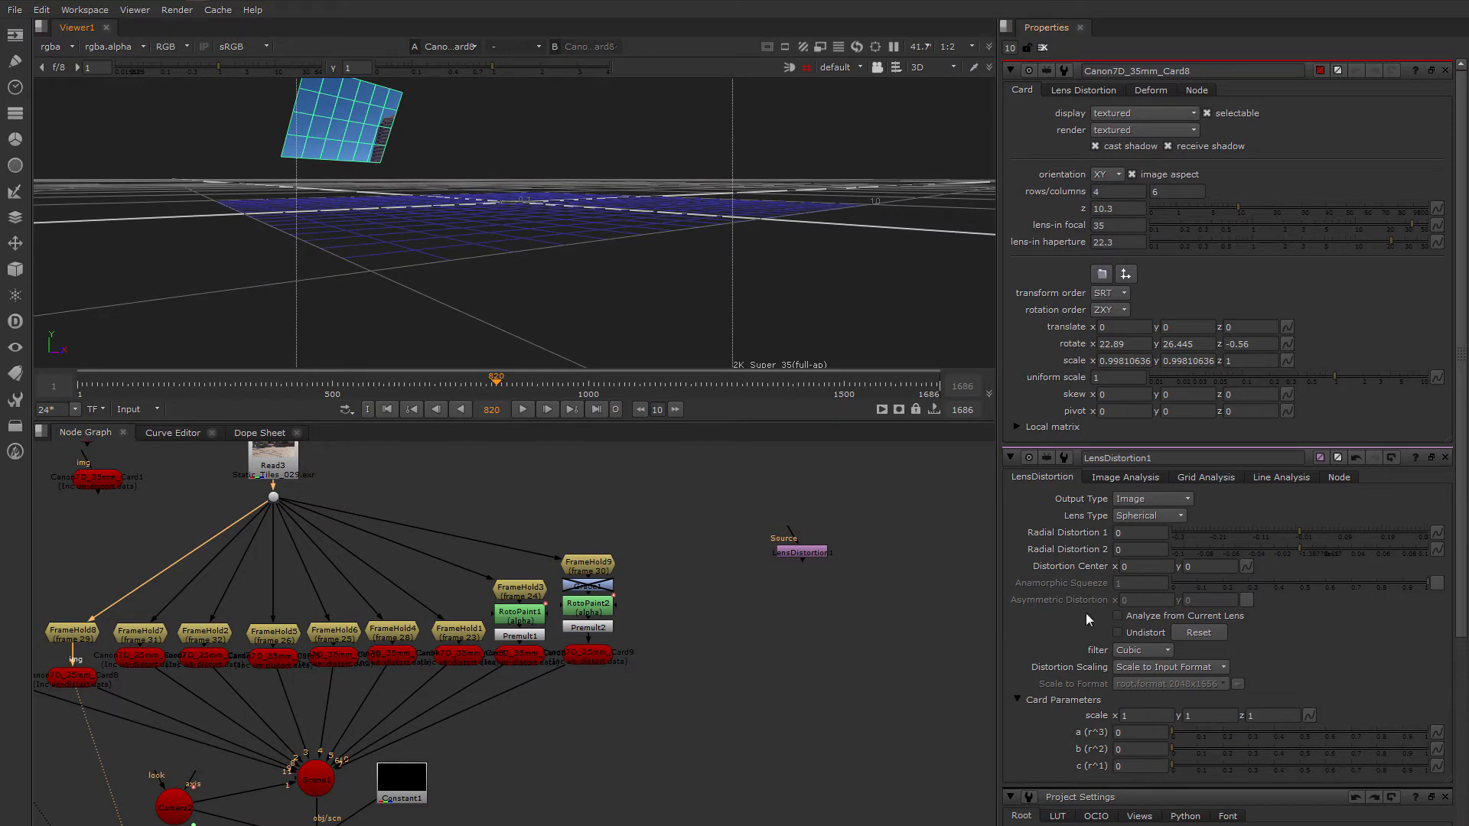
Set the mesh subdivision of Canon7D_35mm_Card8 to 20 rows and 30 columns
click(1104, 192)
text(20)
key(Tab)
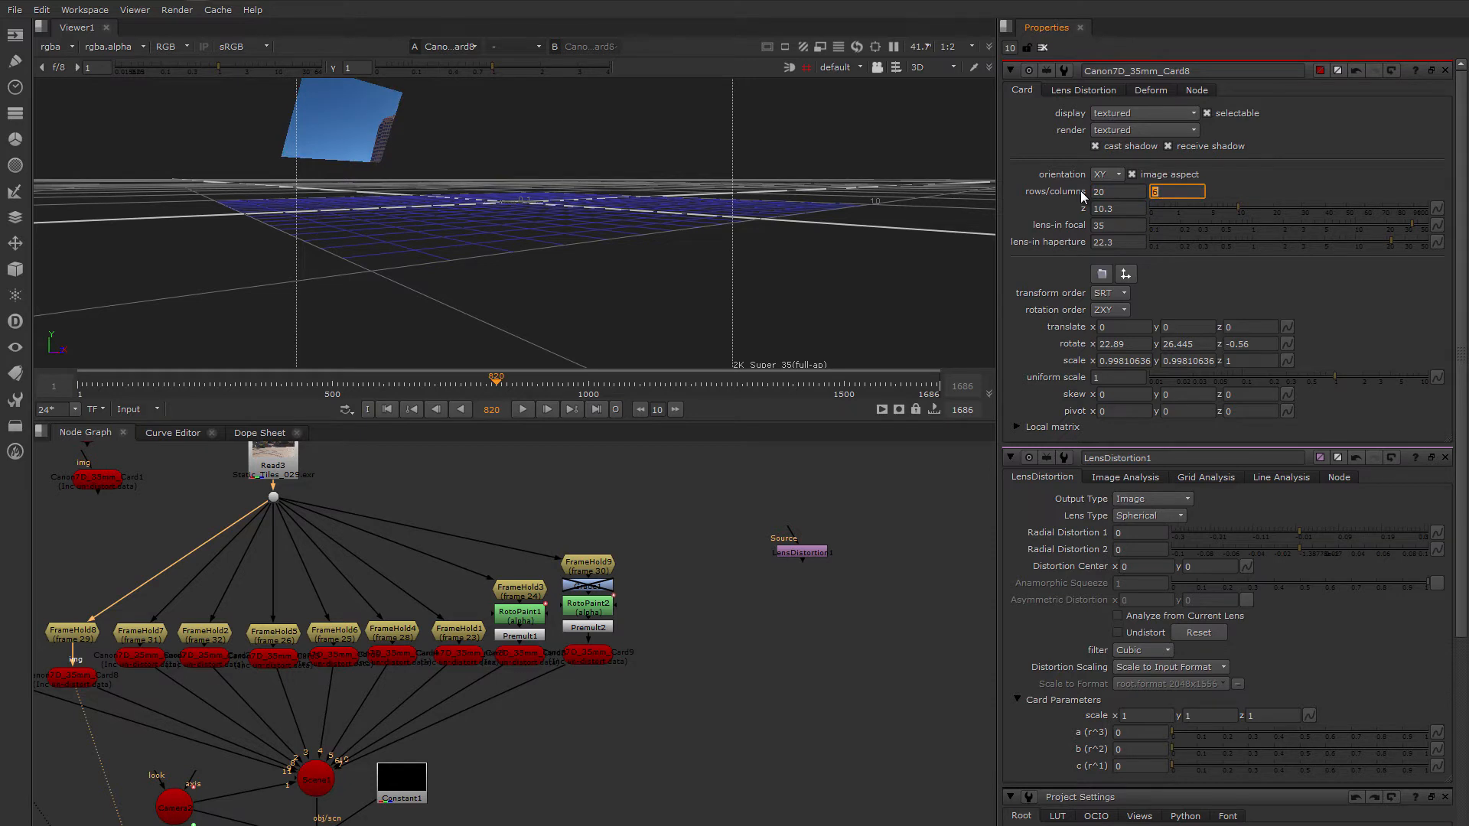
text(30)
click(357, 131)
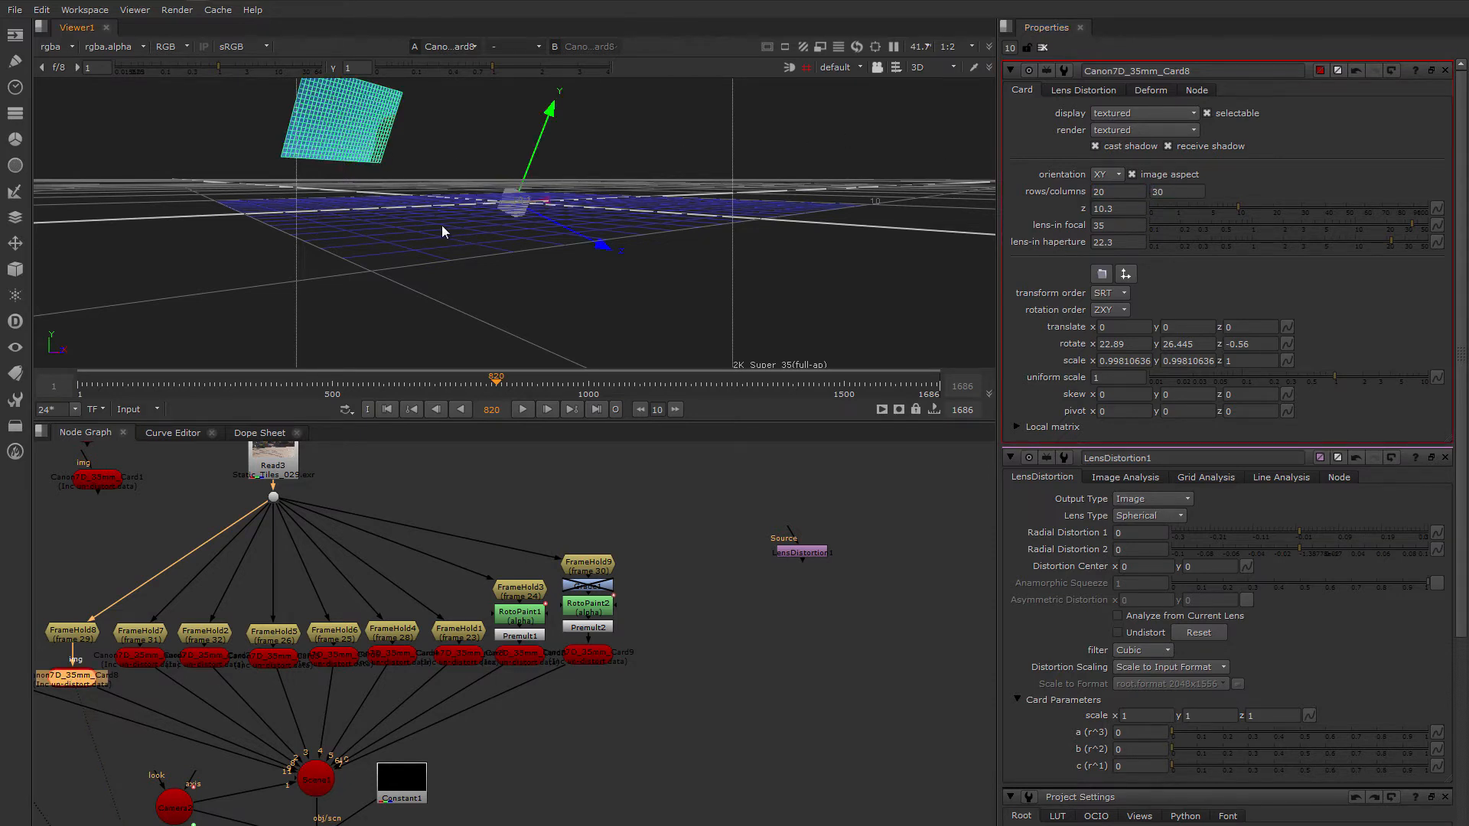
click(684, 520)
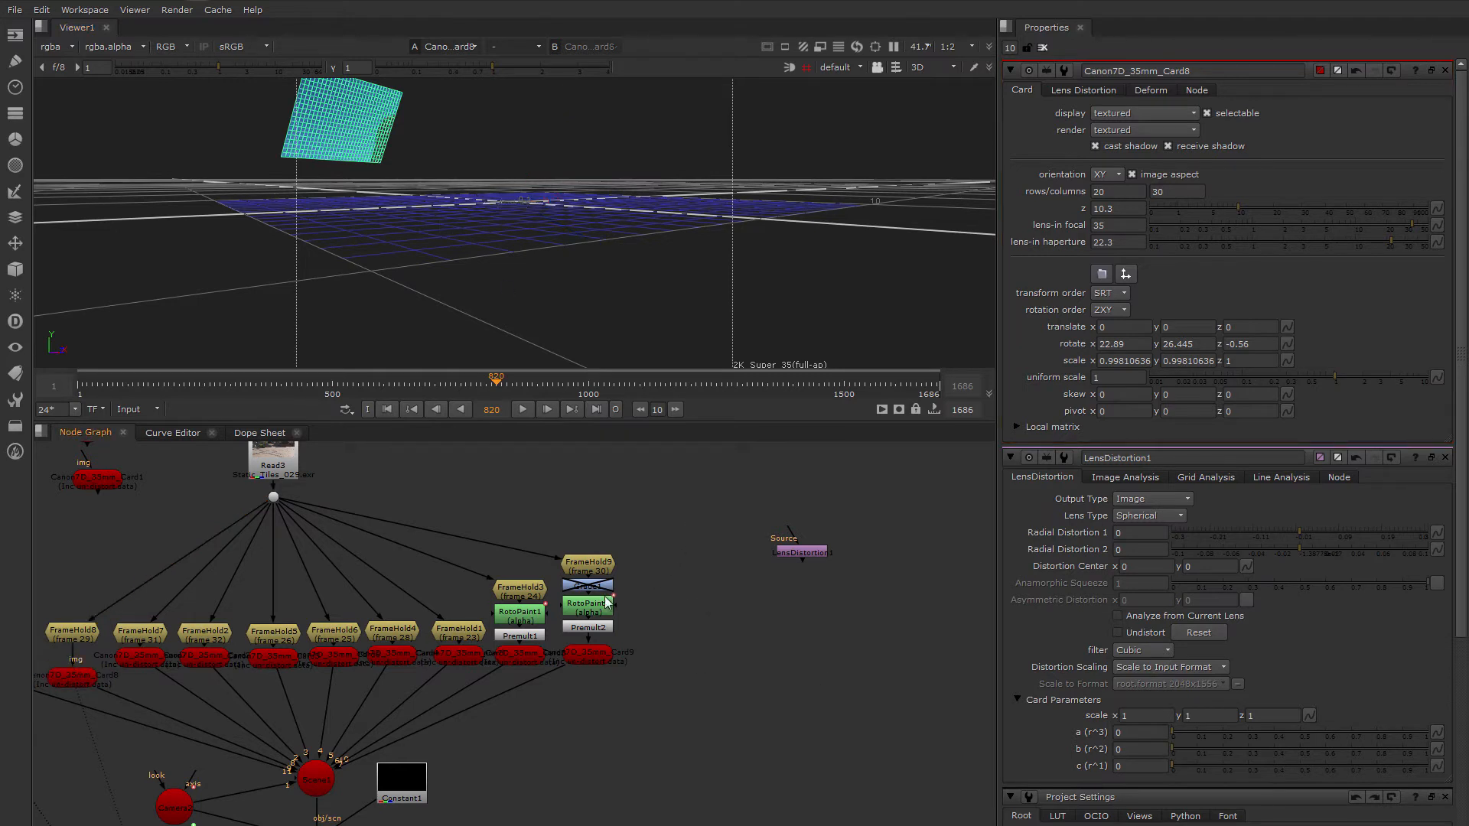
Display the Read3 tile sequence in the viewer
middle_drag(170, 717, 265, 698)
drag(168, 658, 170, 636)
middle_drag(262, 563, 355, 613)
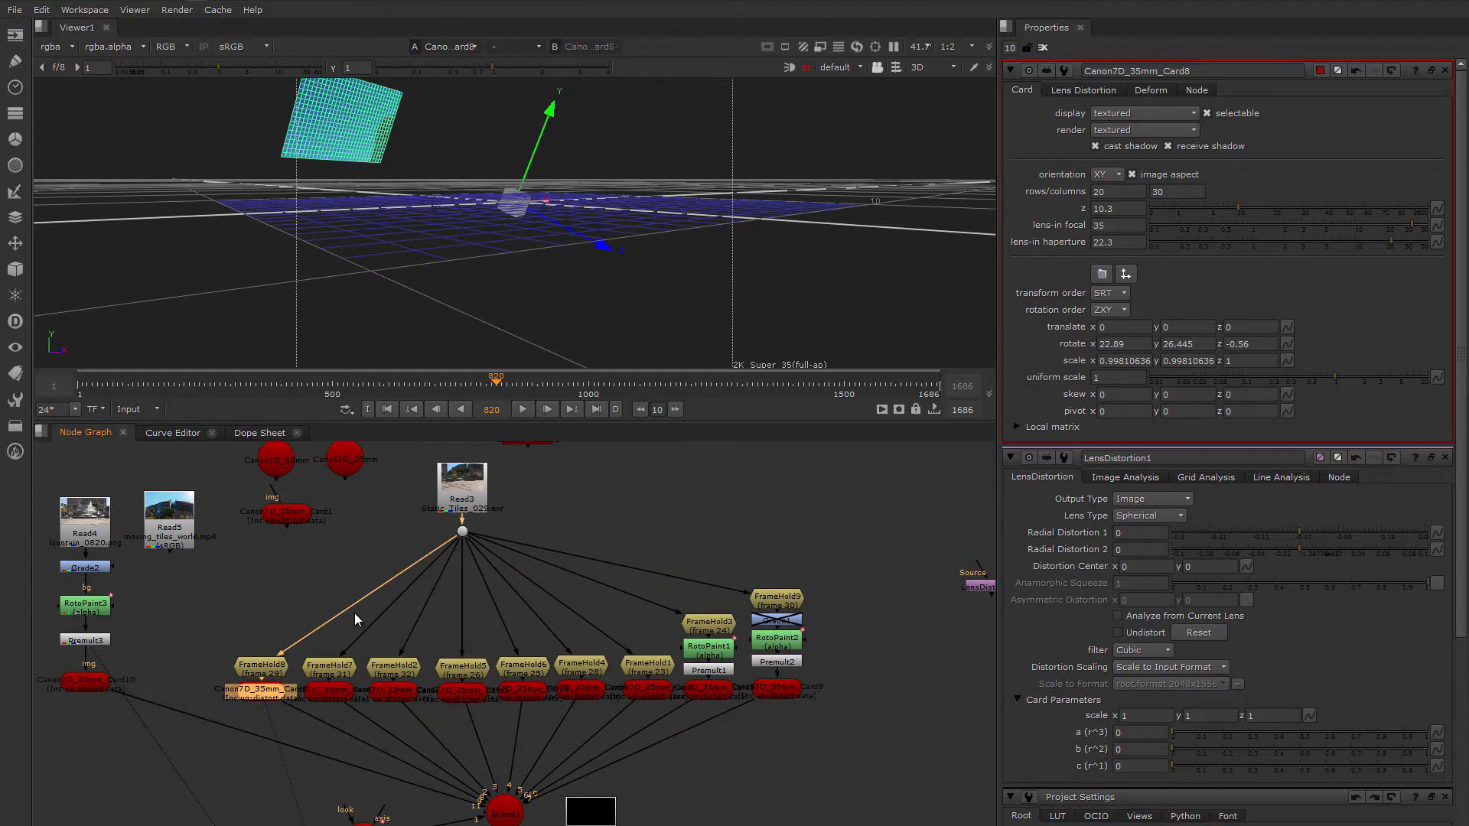
click(461, 511)
click(462, 478)
key(1)
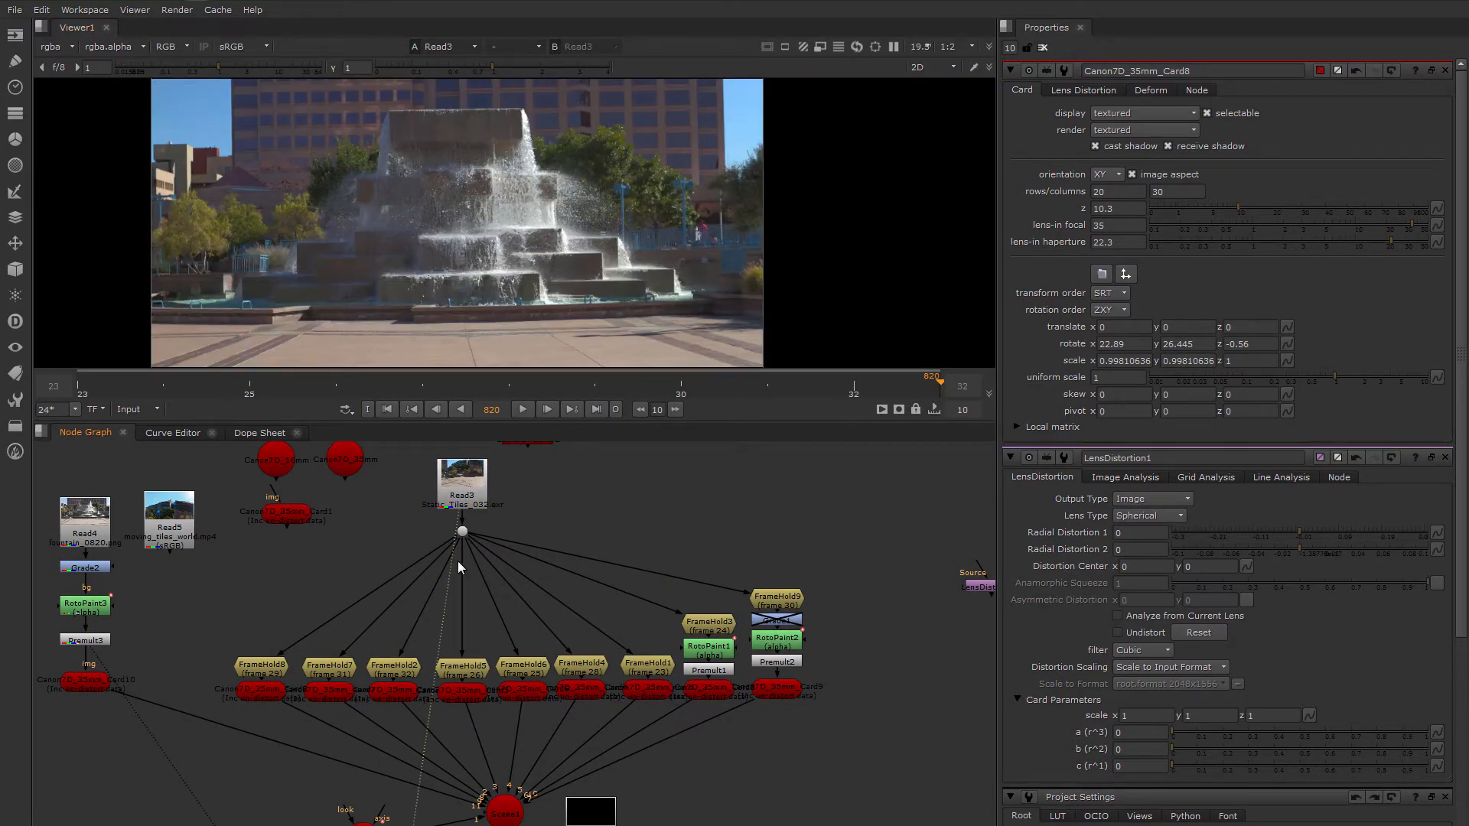
Open the properties of FrameHold8 above the first card and examine its first frame setting
click(253, 671)
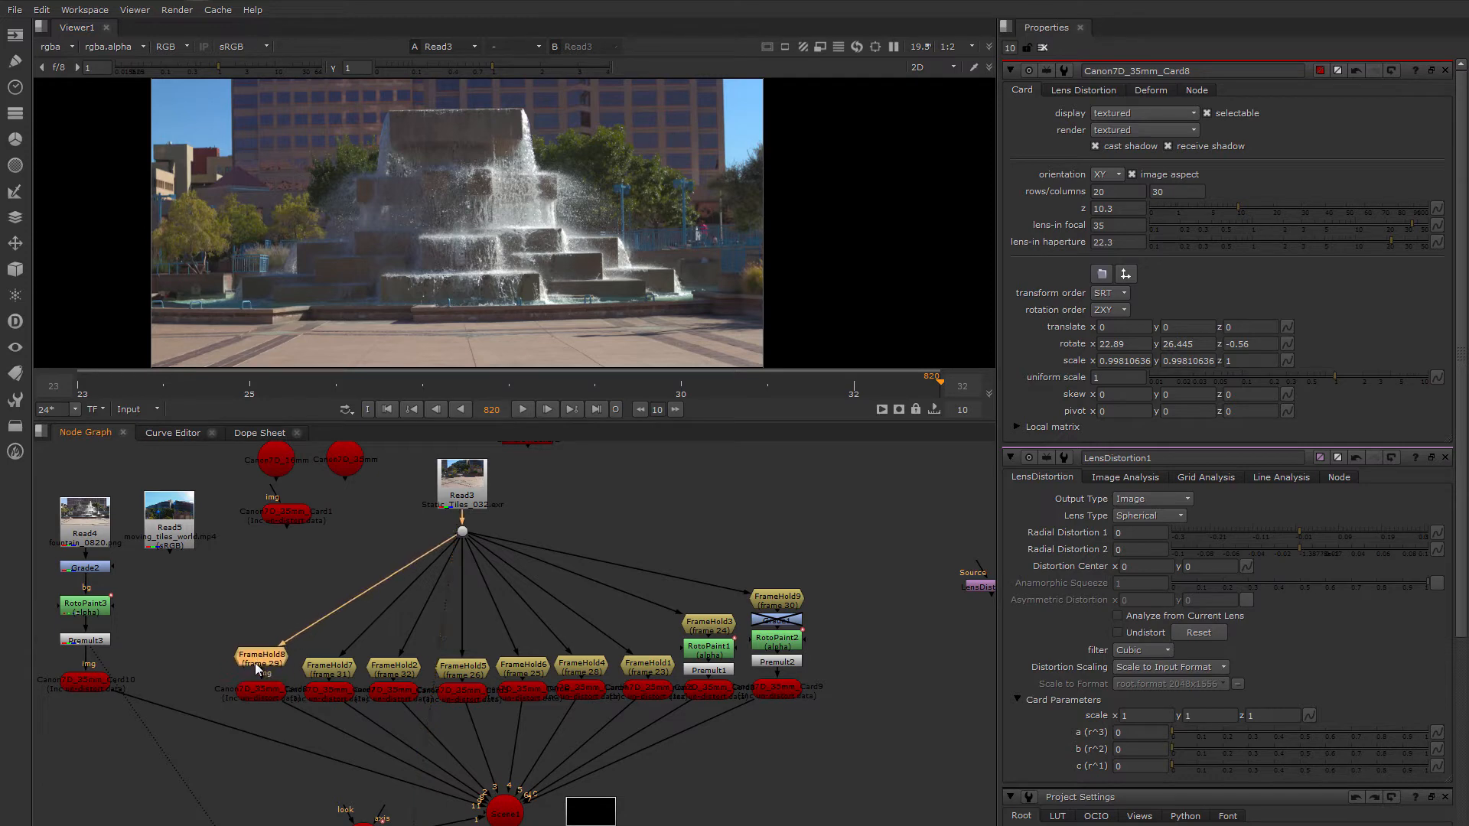
click(263, 699)
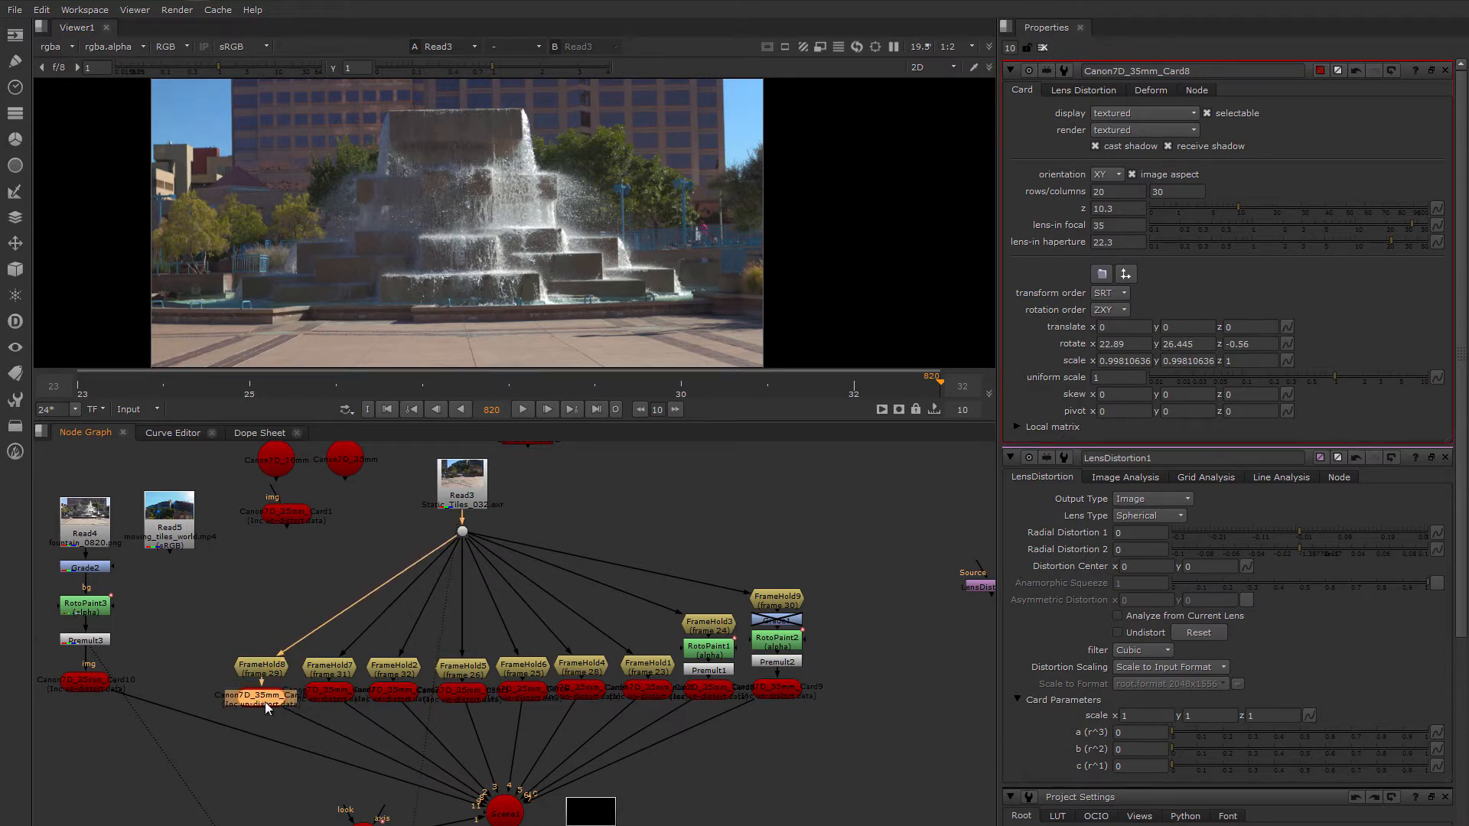
double_click(264, 670)
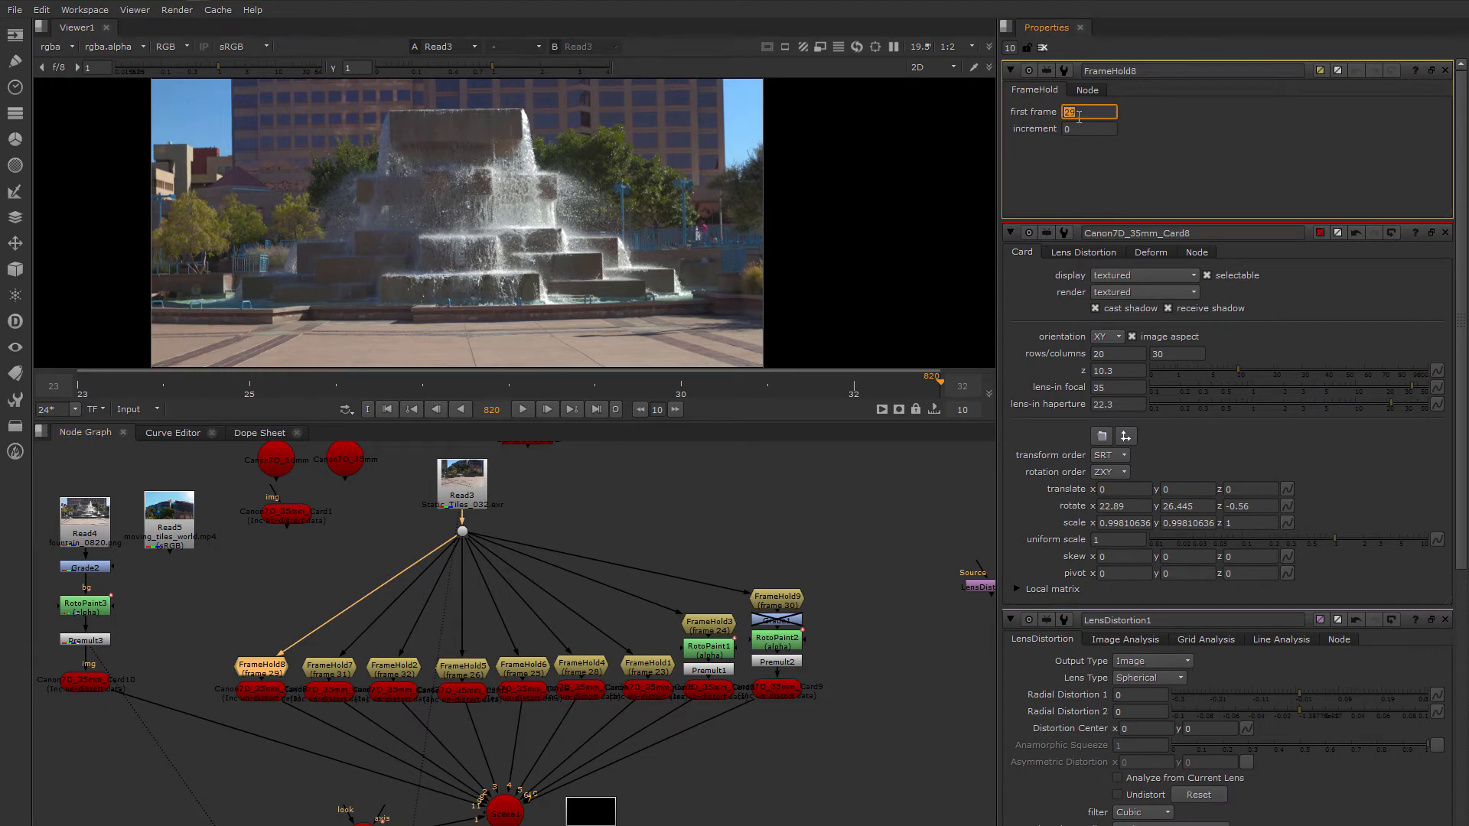
View the held photo tiles of FrameHold7, FrameHold2 and FrameHold5 one after another
click(341, 672)
key(1)
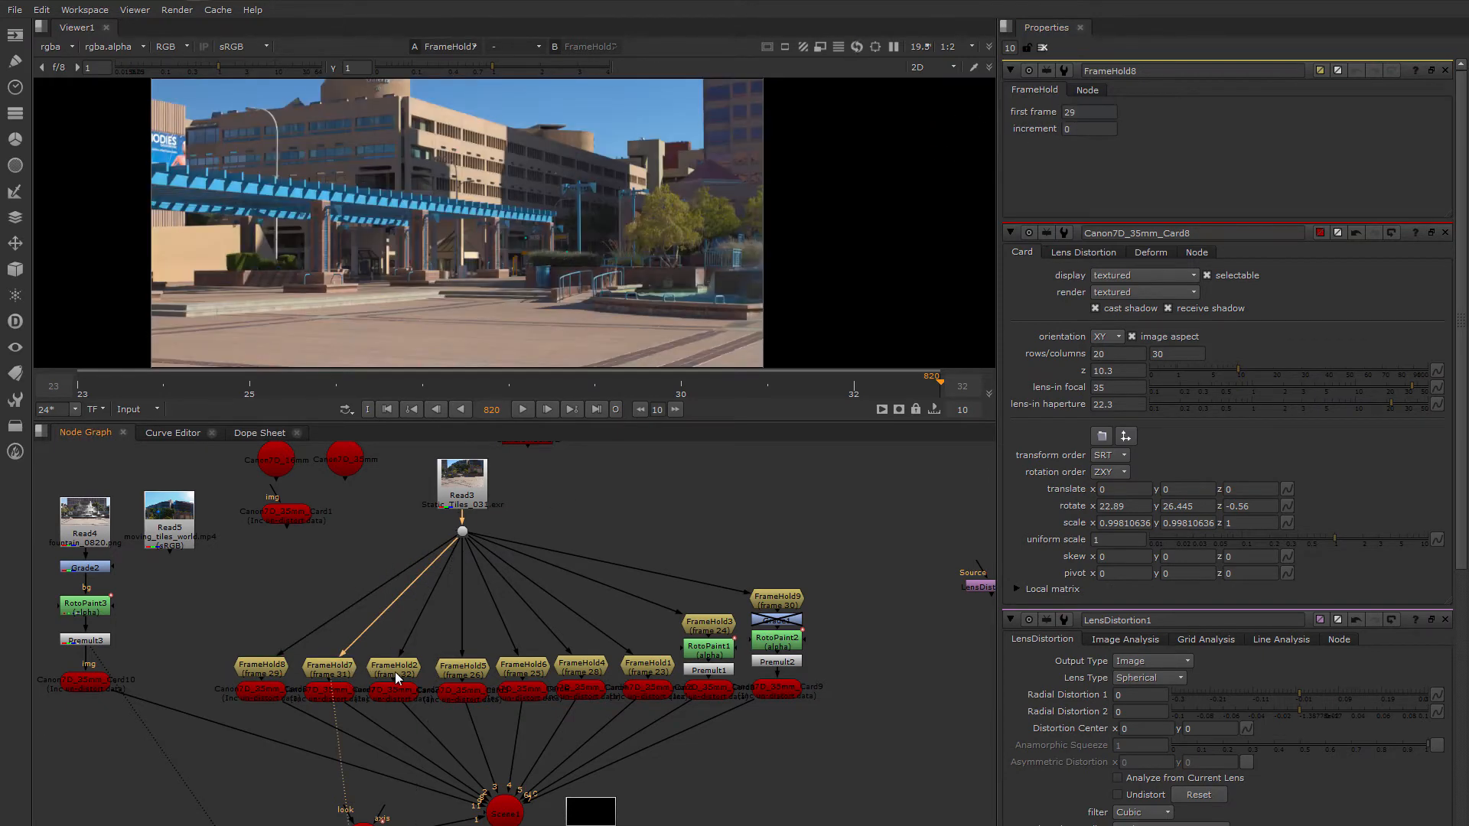
click(395, 671)
key(1)
click(458, 672)
key(1)
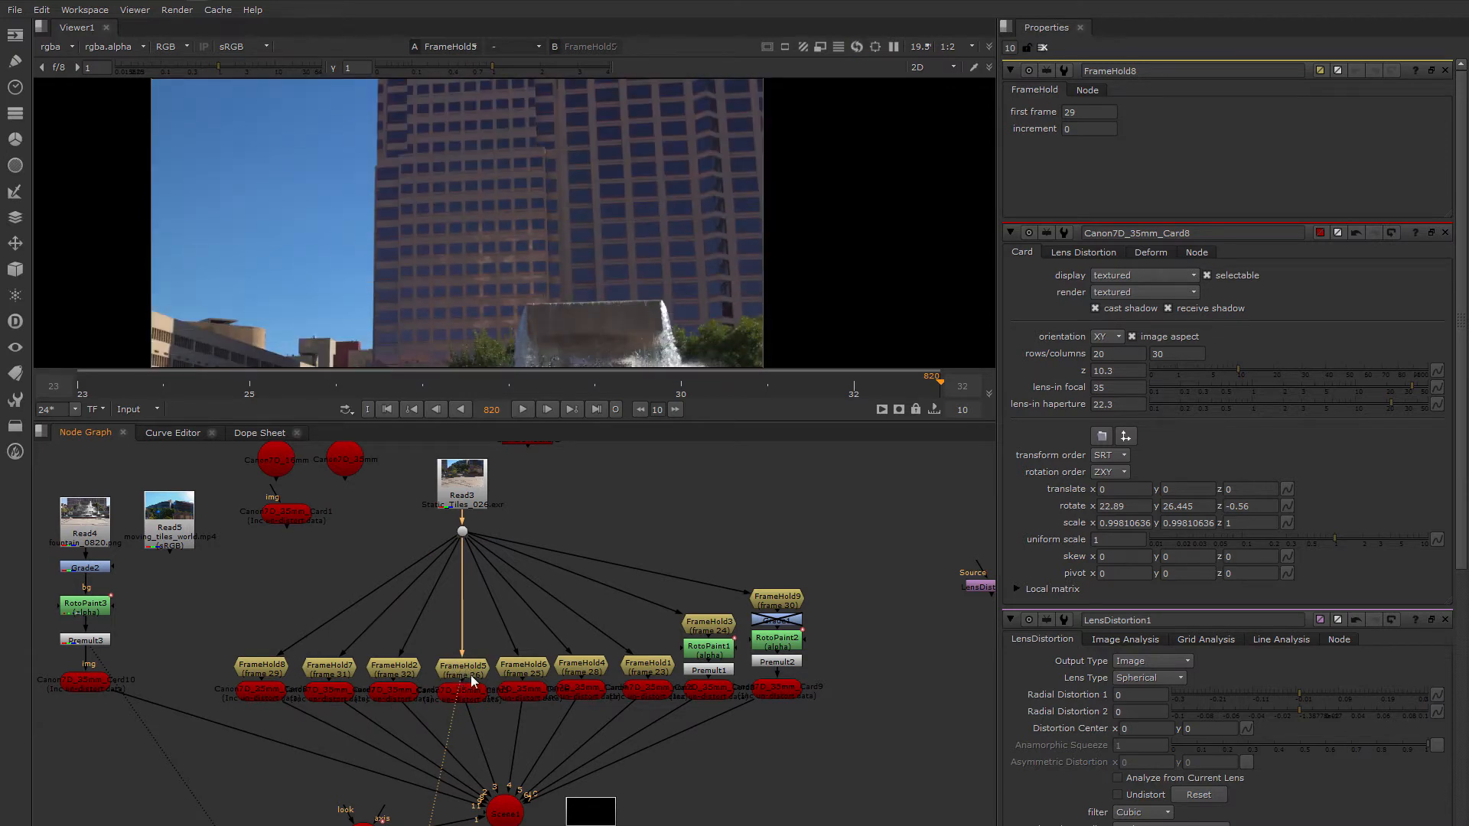
Move the Read3 node slightly lower, closer to the dot that feeds the FrameHold nodes
drag(470, 479, 471, 478)
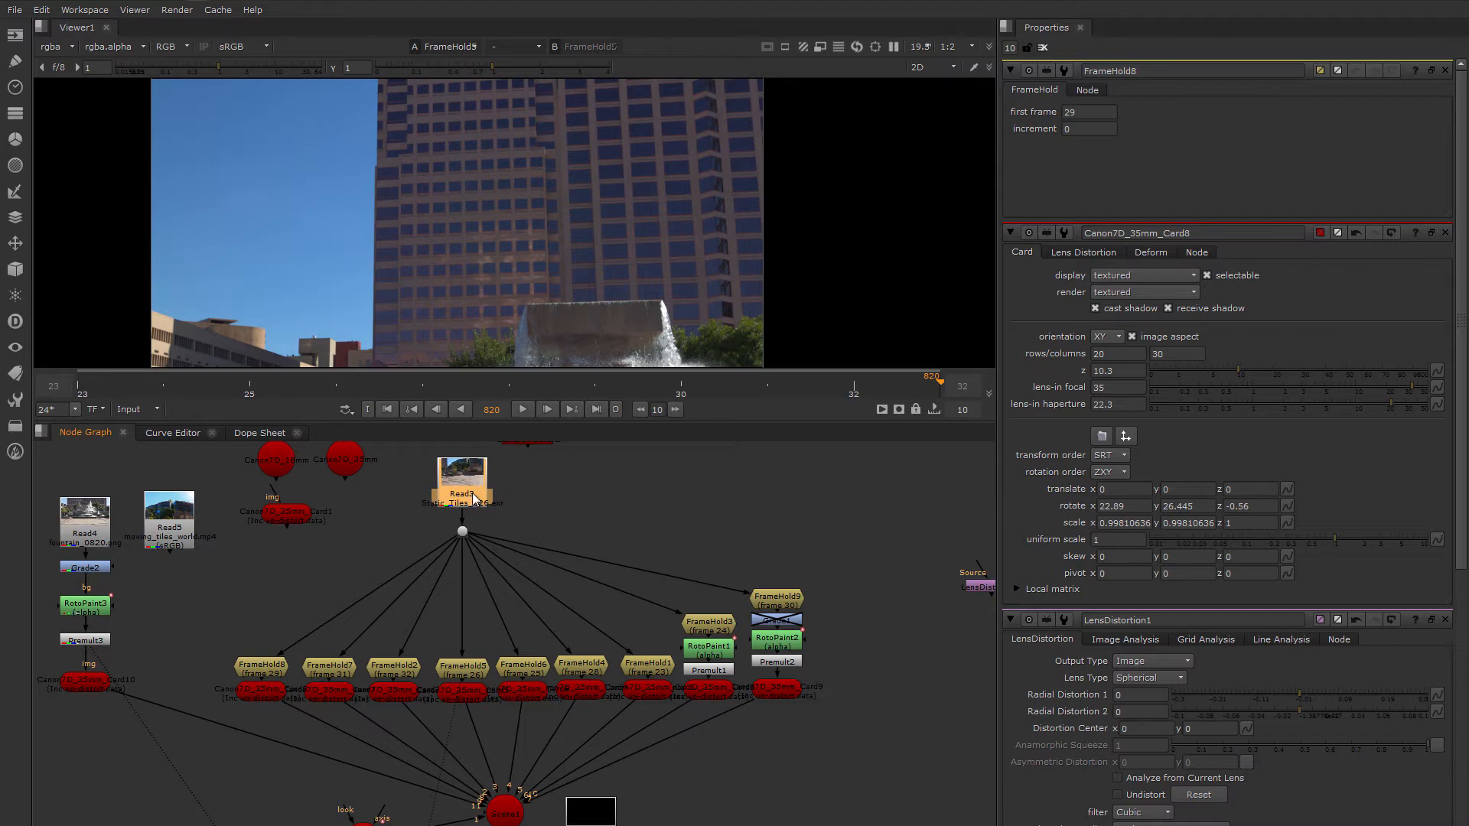
drag(470, 492, 477, 506)
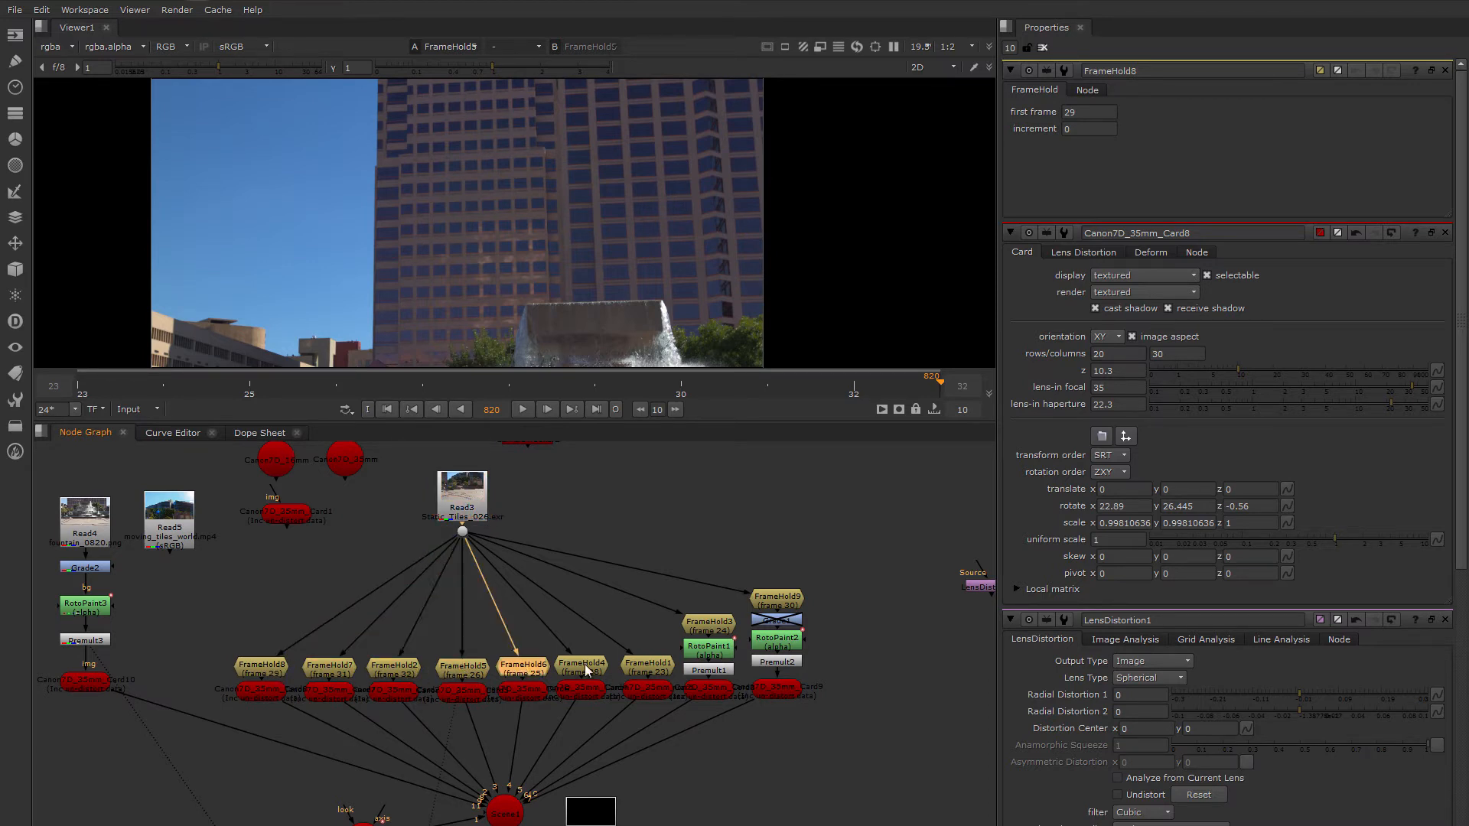
mouse_move(476, 508)
mouse_down()
mouse_move(475, 496)
mouse_move(476, 508)
mouse_up()
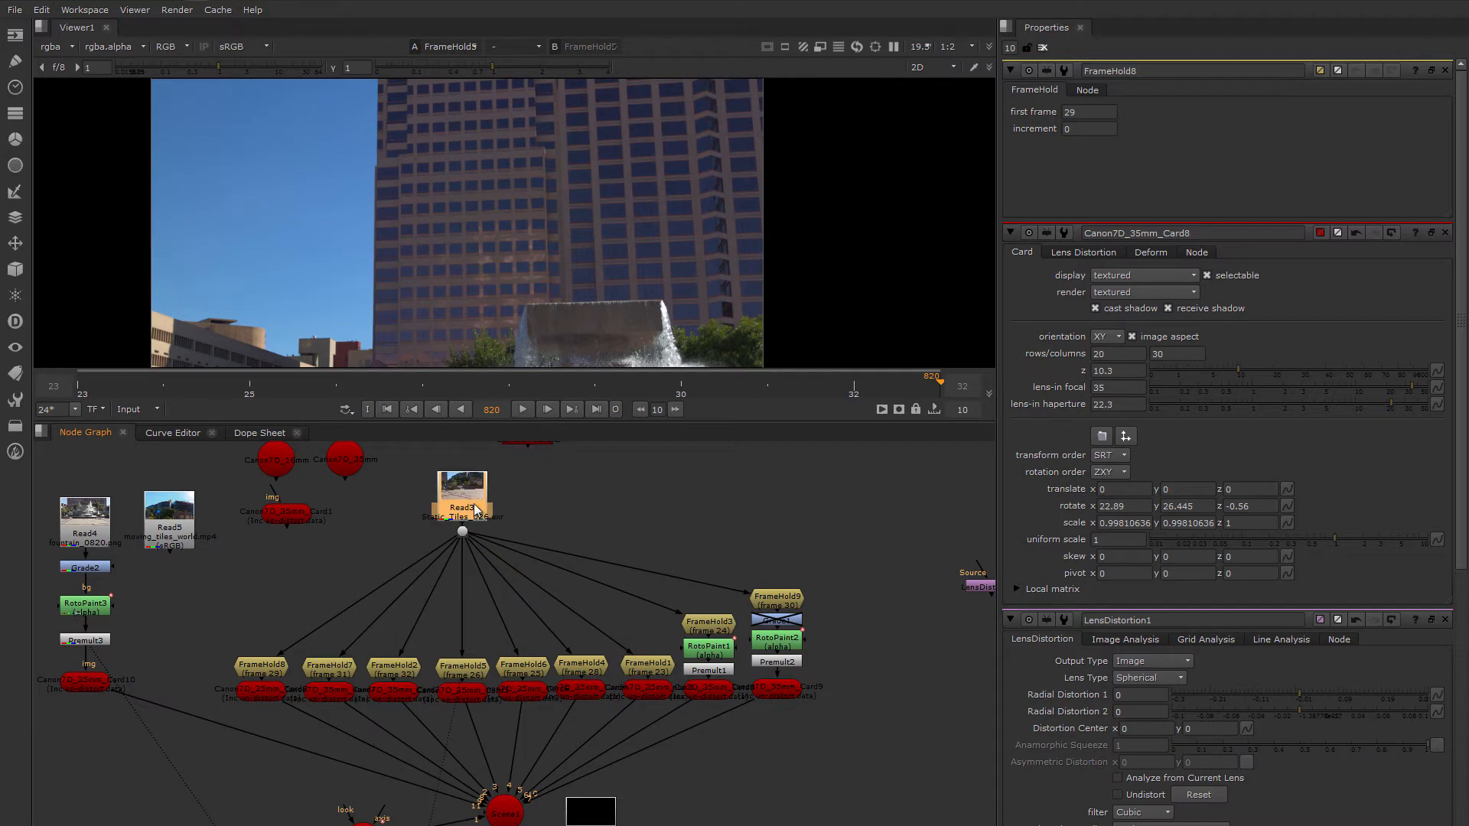
Display the Scene node in the 3D viewer and look at the assembled cards from a raised angle
middle_drag(690, 700, 605, 650)
click(604, 650)
key(1)
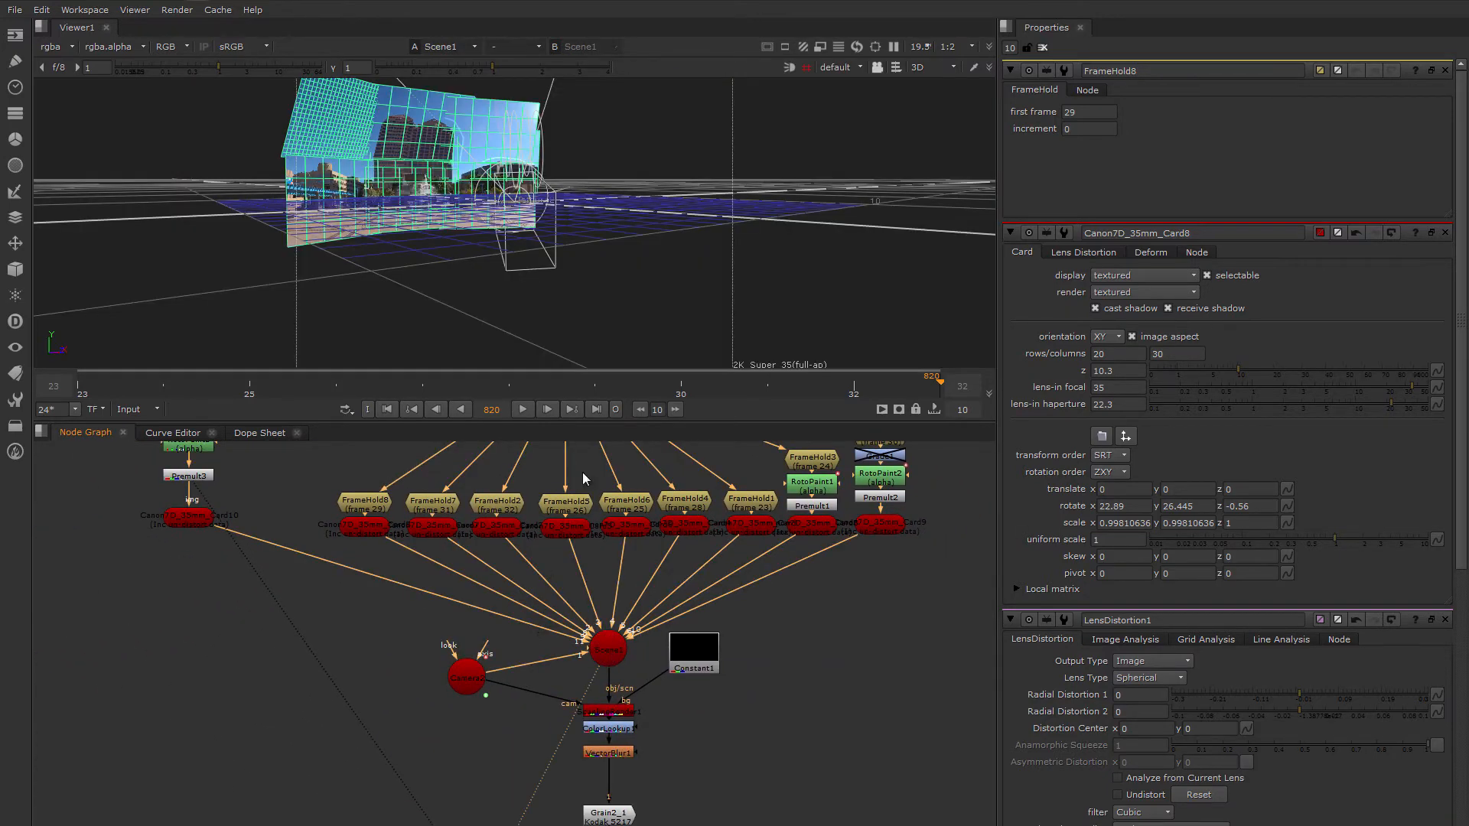
ctrl+drag(562, 246, 462, 378)
click(450, 268)
Open Canon7D_35mm_Card10 and examine its card within the scene, then close all open property panels
click(181, 521)
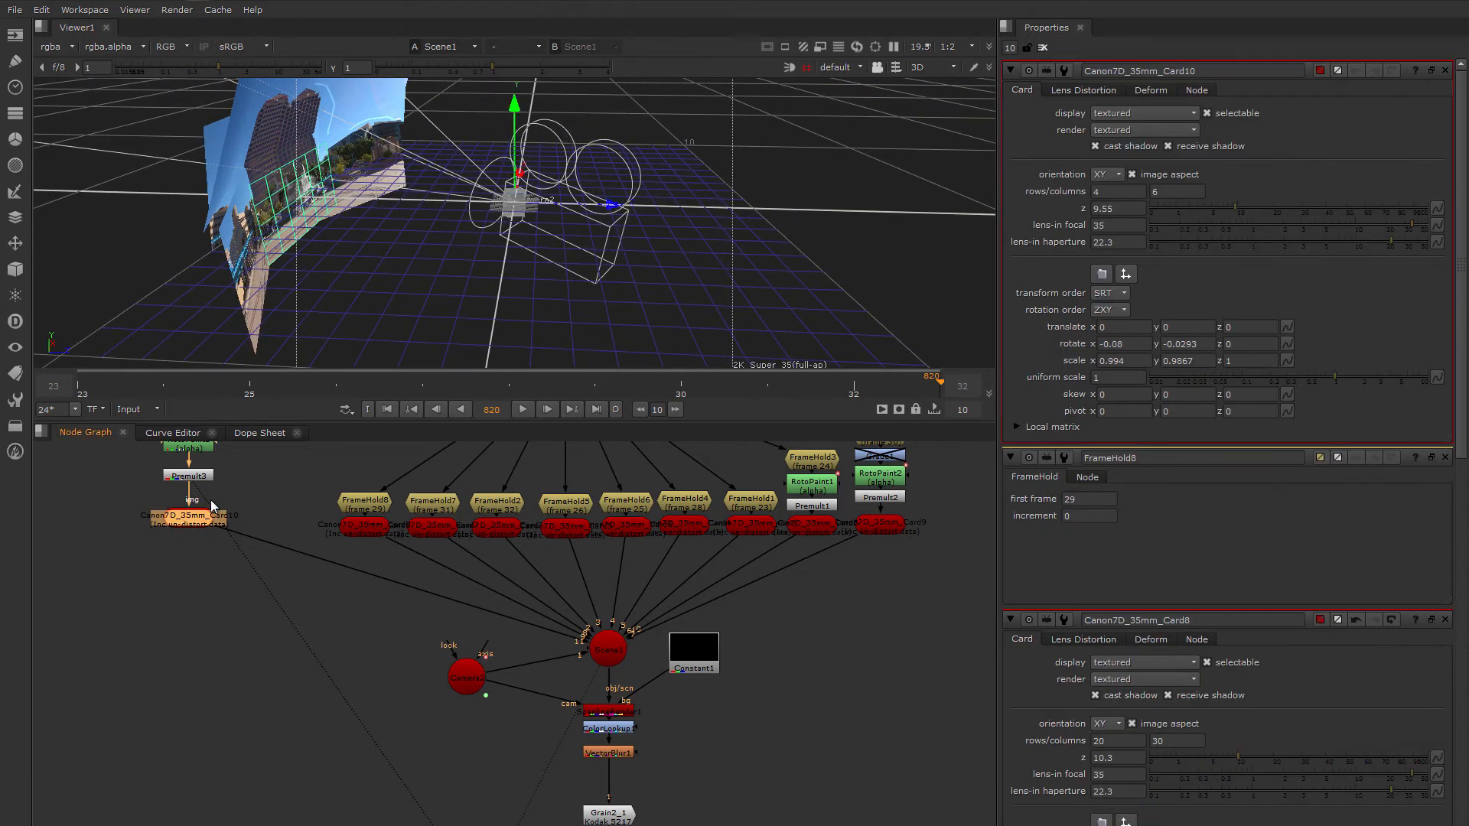
ctrl+drag(391, 234, 274, 141)
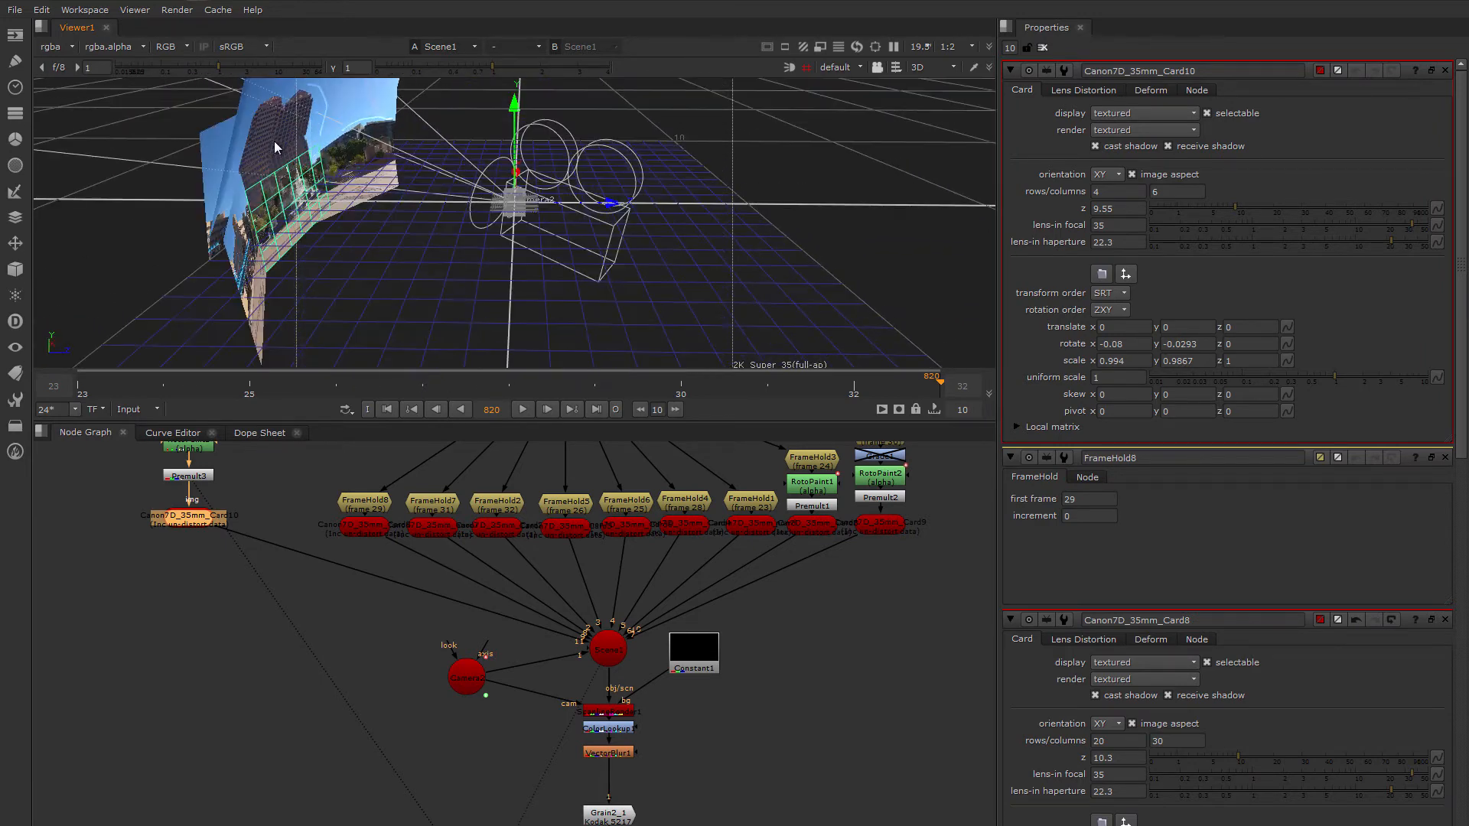
click(1042, 48)
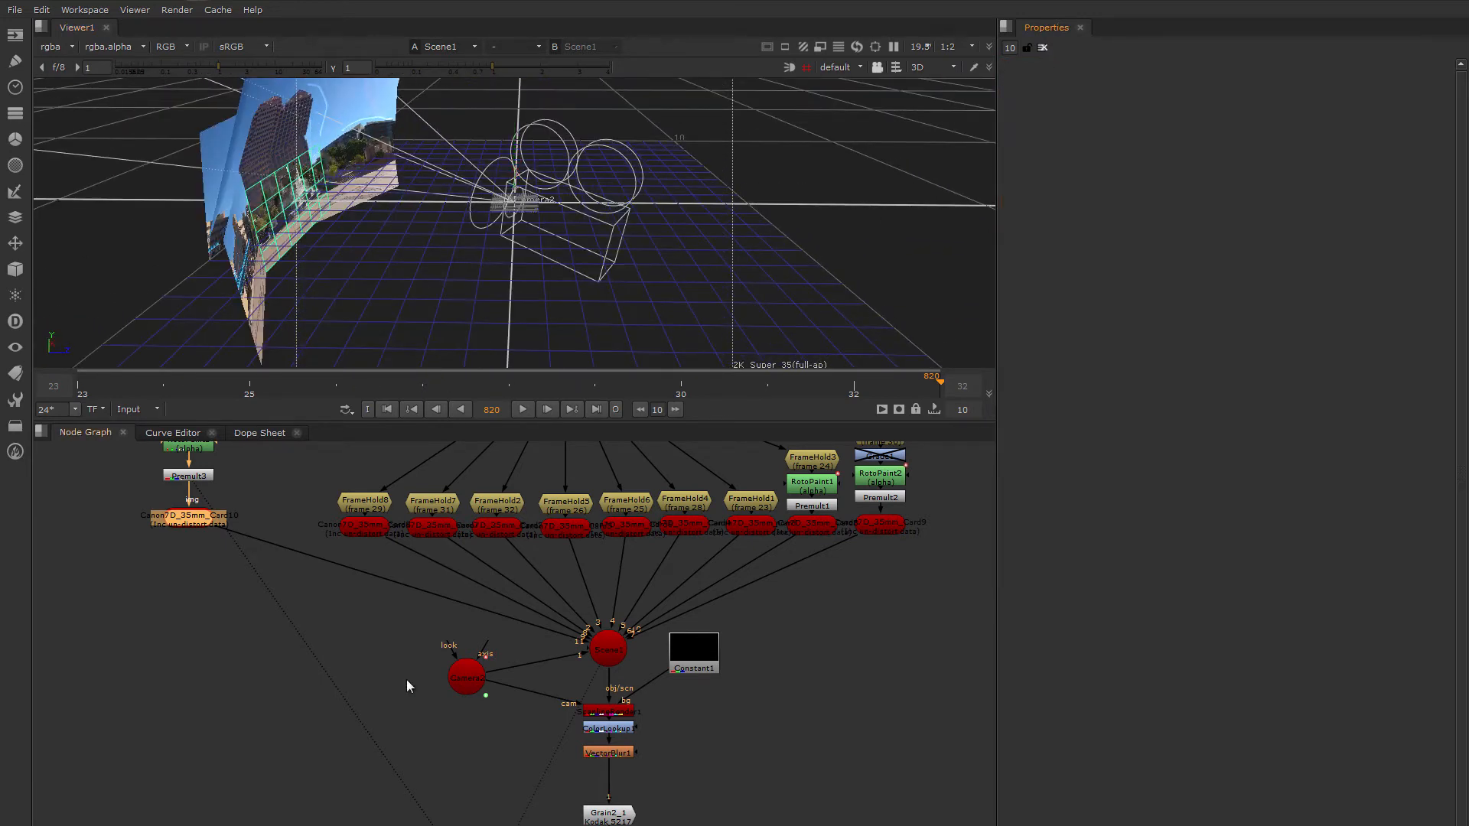
click(336, 649)
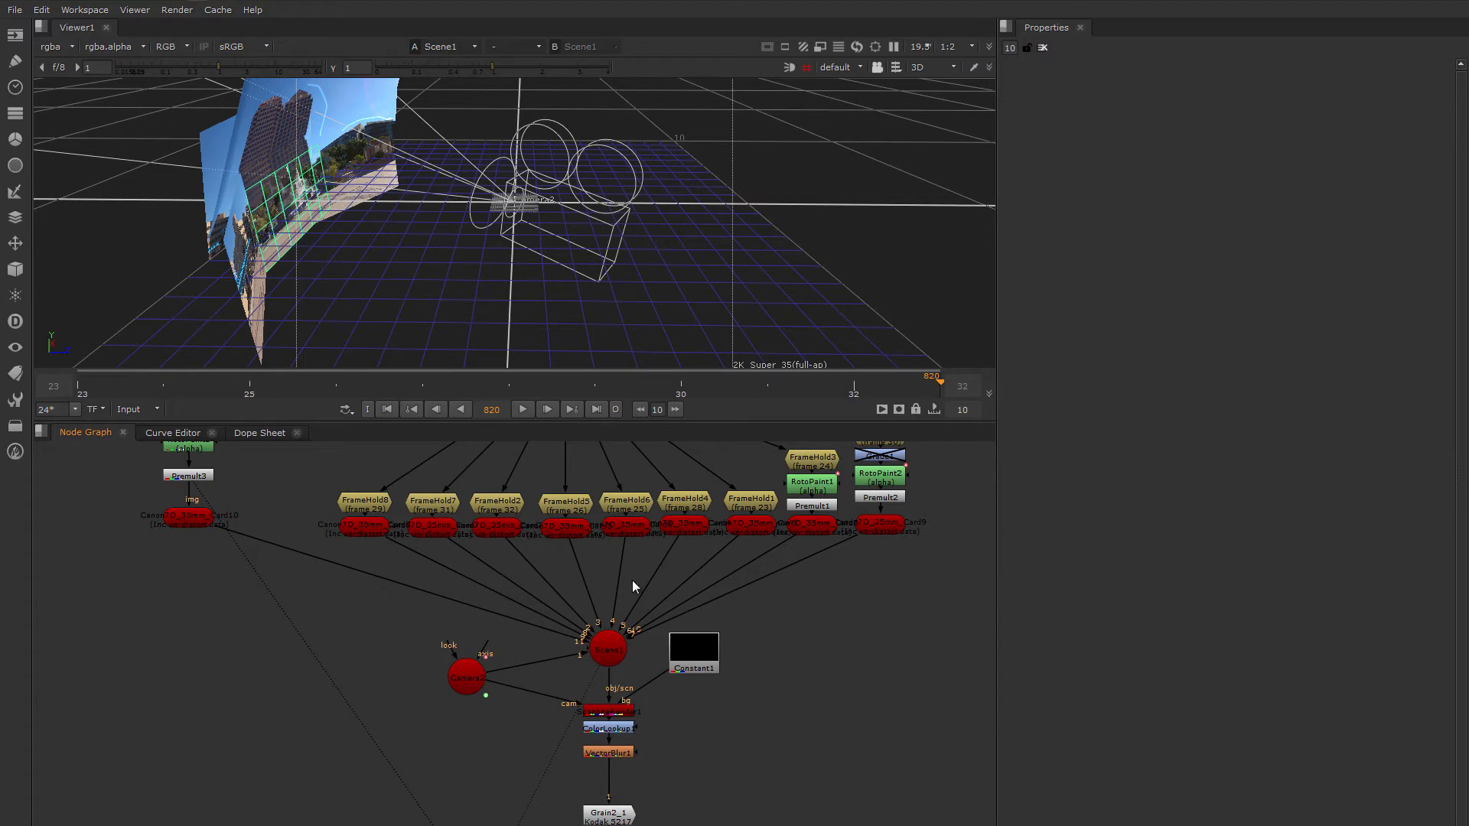
Turn off the viewer overlay and inspect the selected Canon7D_35mm_Card10 among the other cards from several angles
click(191, 517)
ctrl+drag(337, 289, 363, 215)
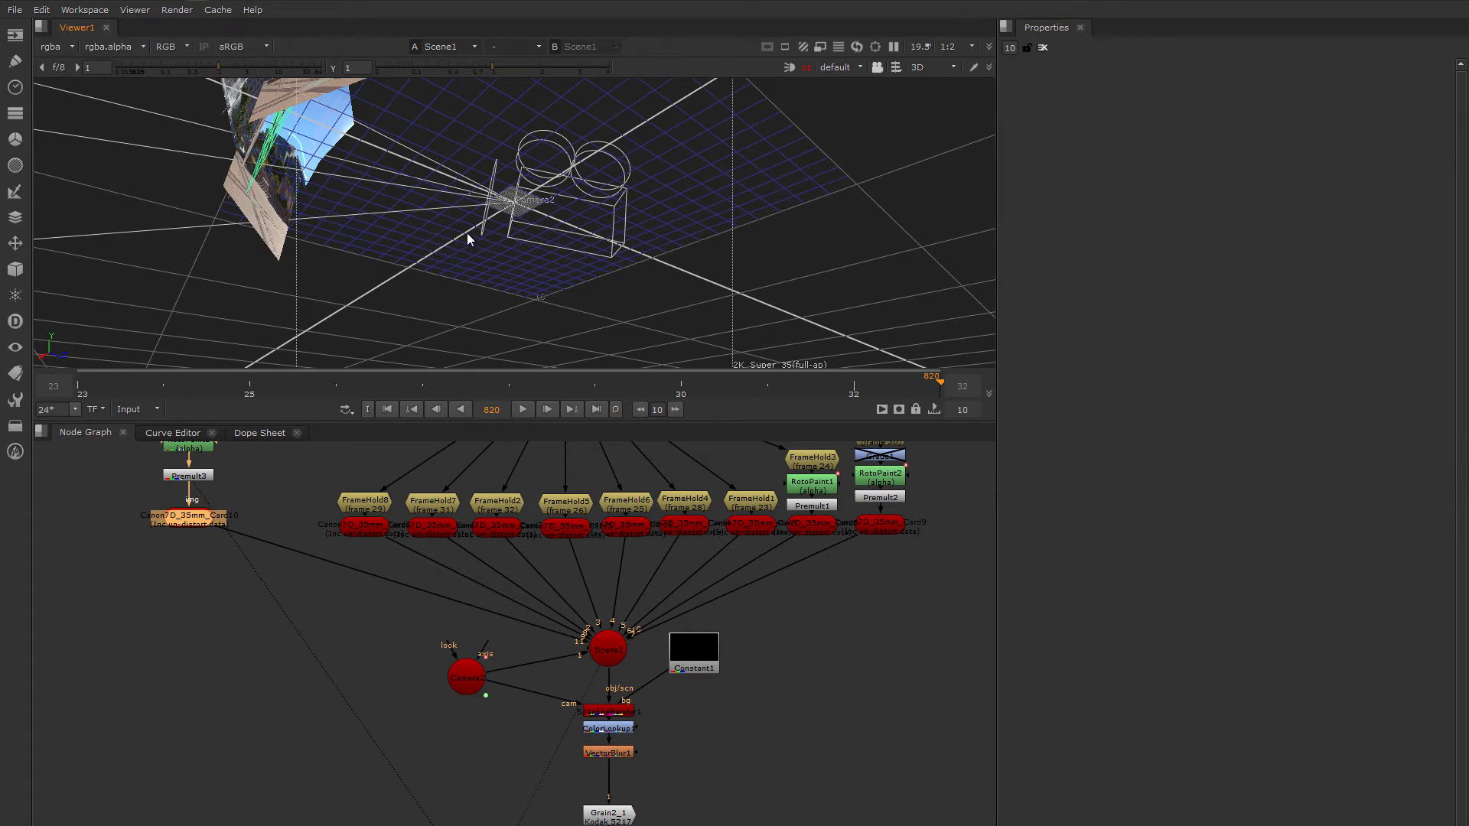
right_click(489, 250)
click(504, 272)
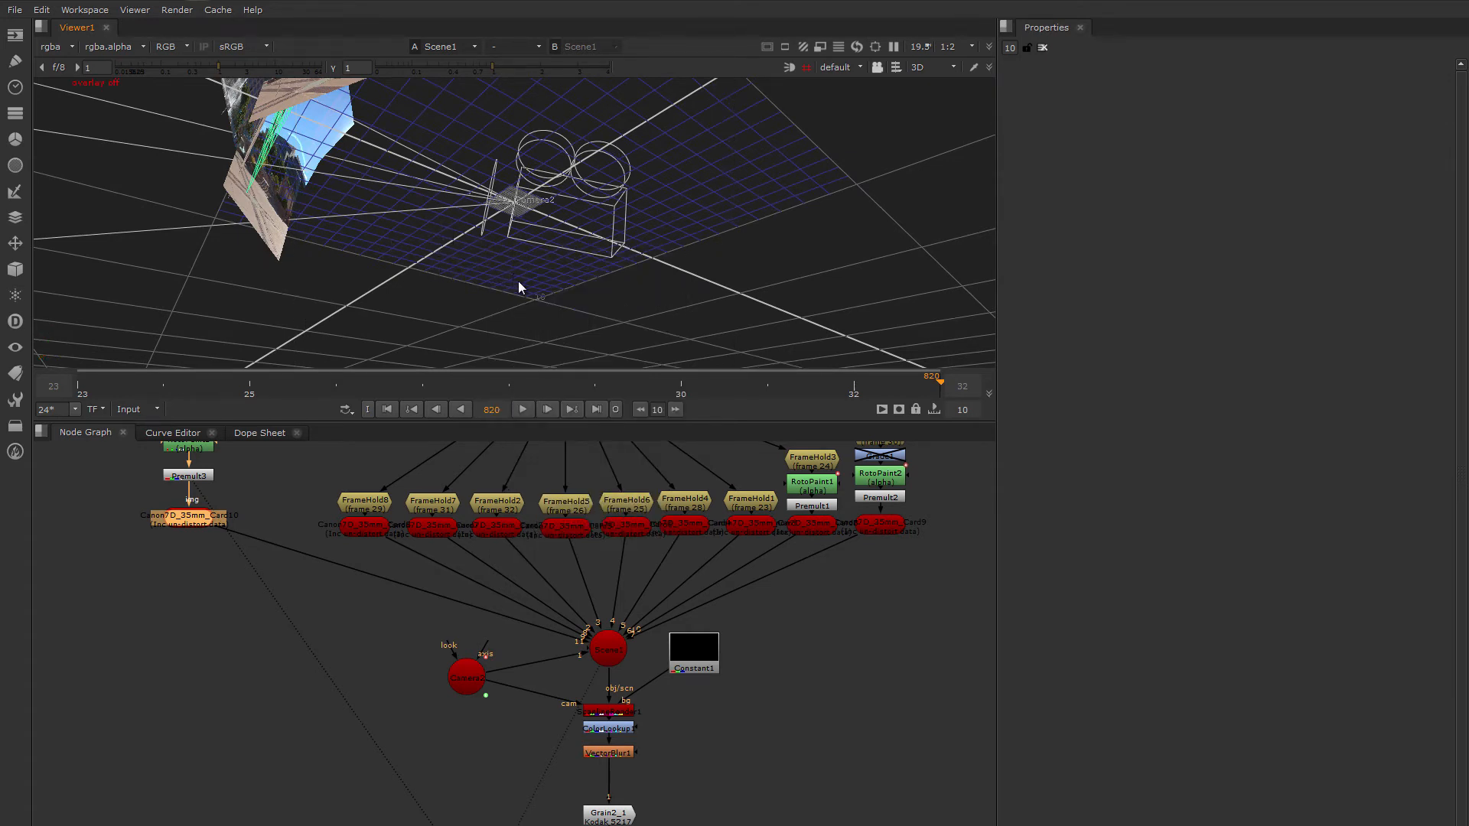
ctrl+drag(512, 283, 309, 369)
View the masked fountain footage at Premult3 and scrub the timeline to frame 790
middle_drag(222, 551, 330, 625)
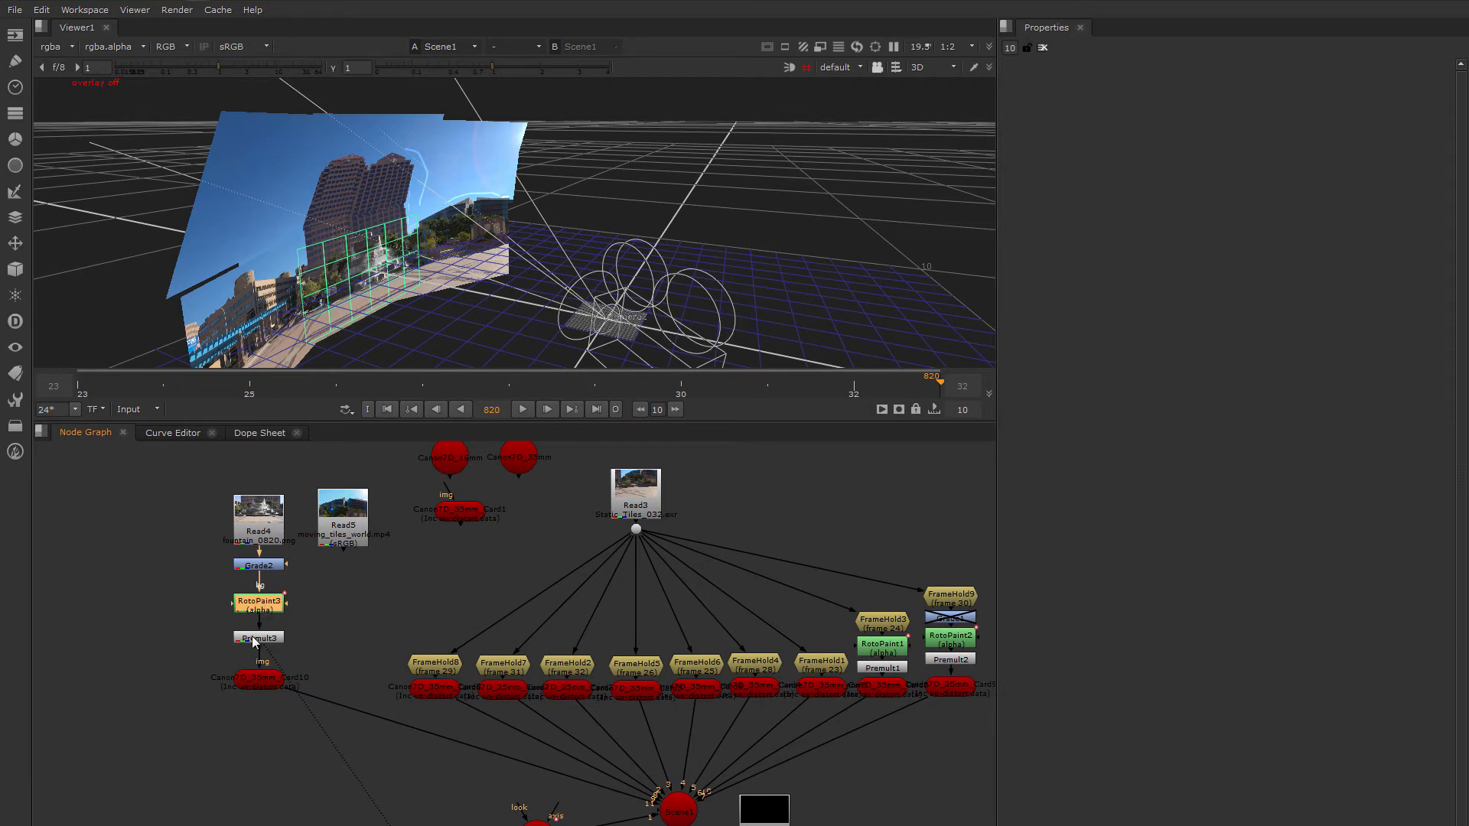
click(260, 635)
key(1)
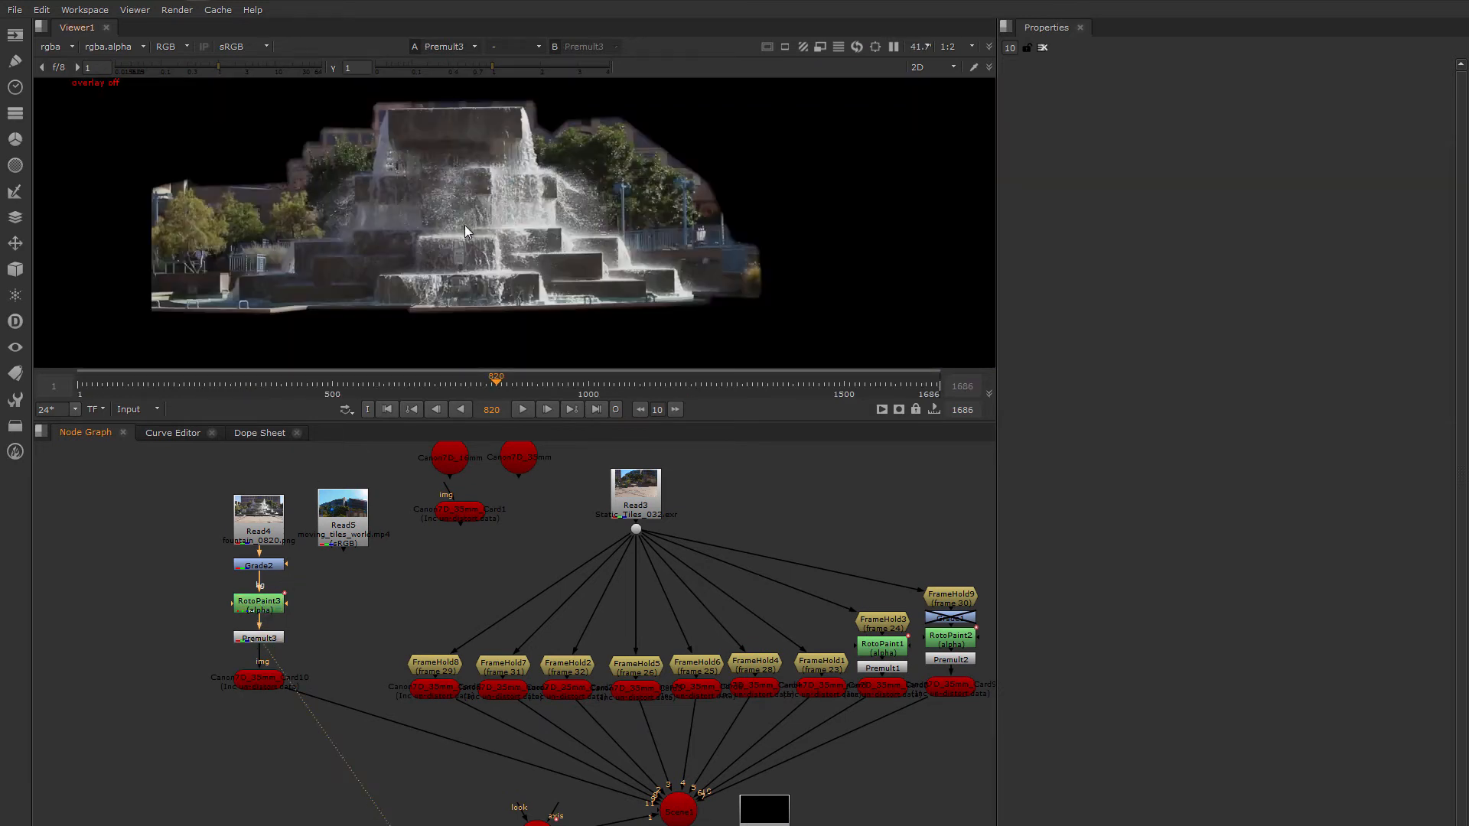
middle_drag(465, 248, 485, 262)
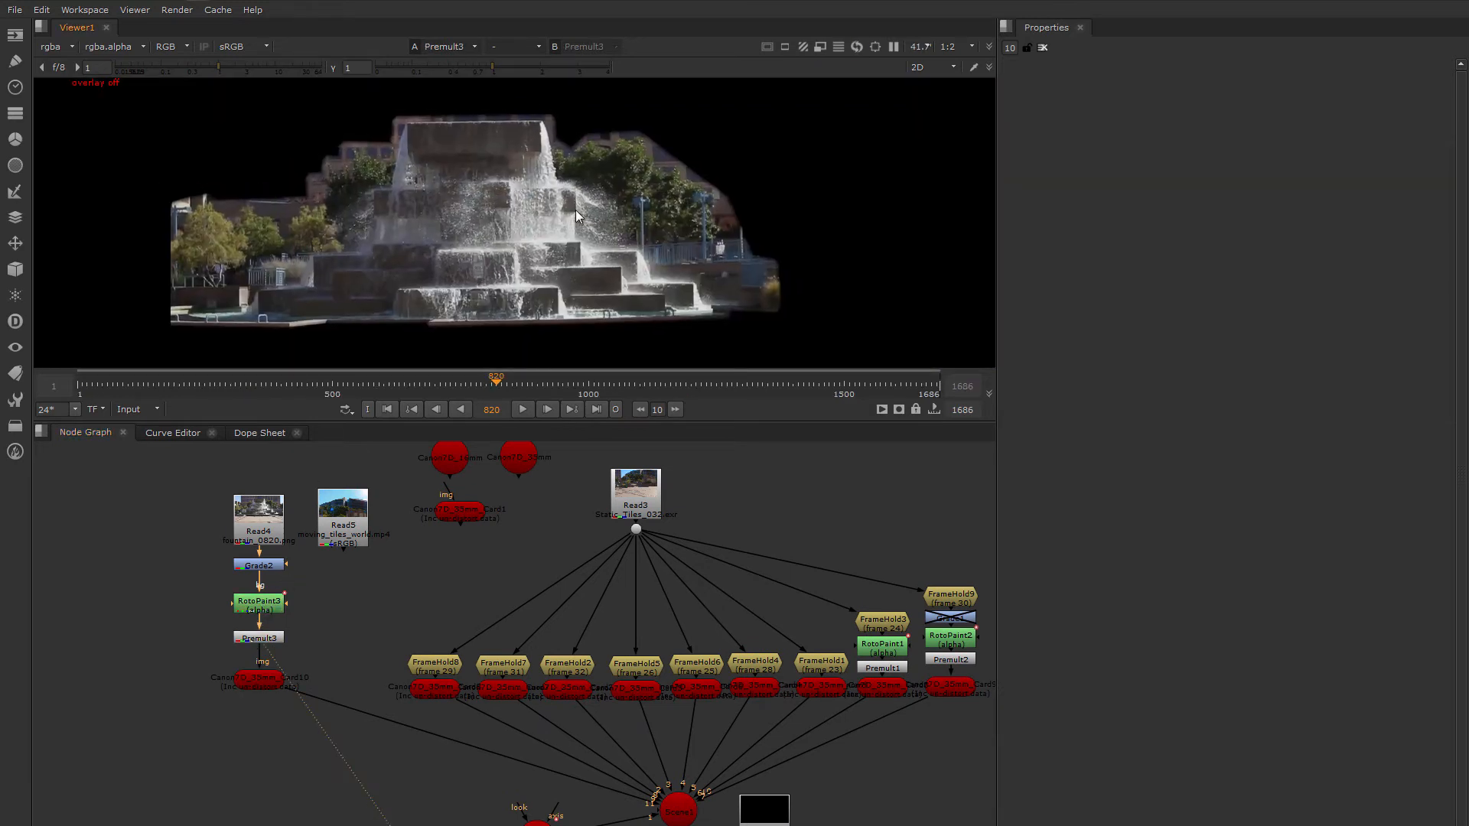
drag(237, 387, 482, 411)
middle_drag(370, 609, 279, 561)
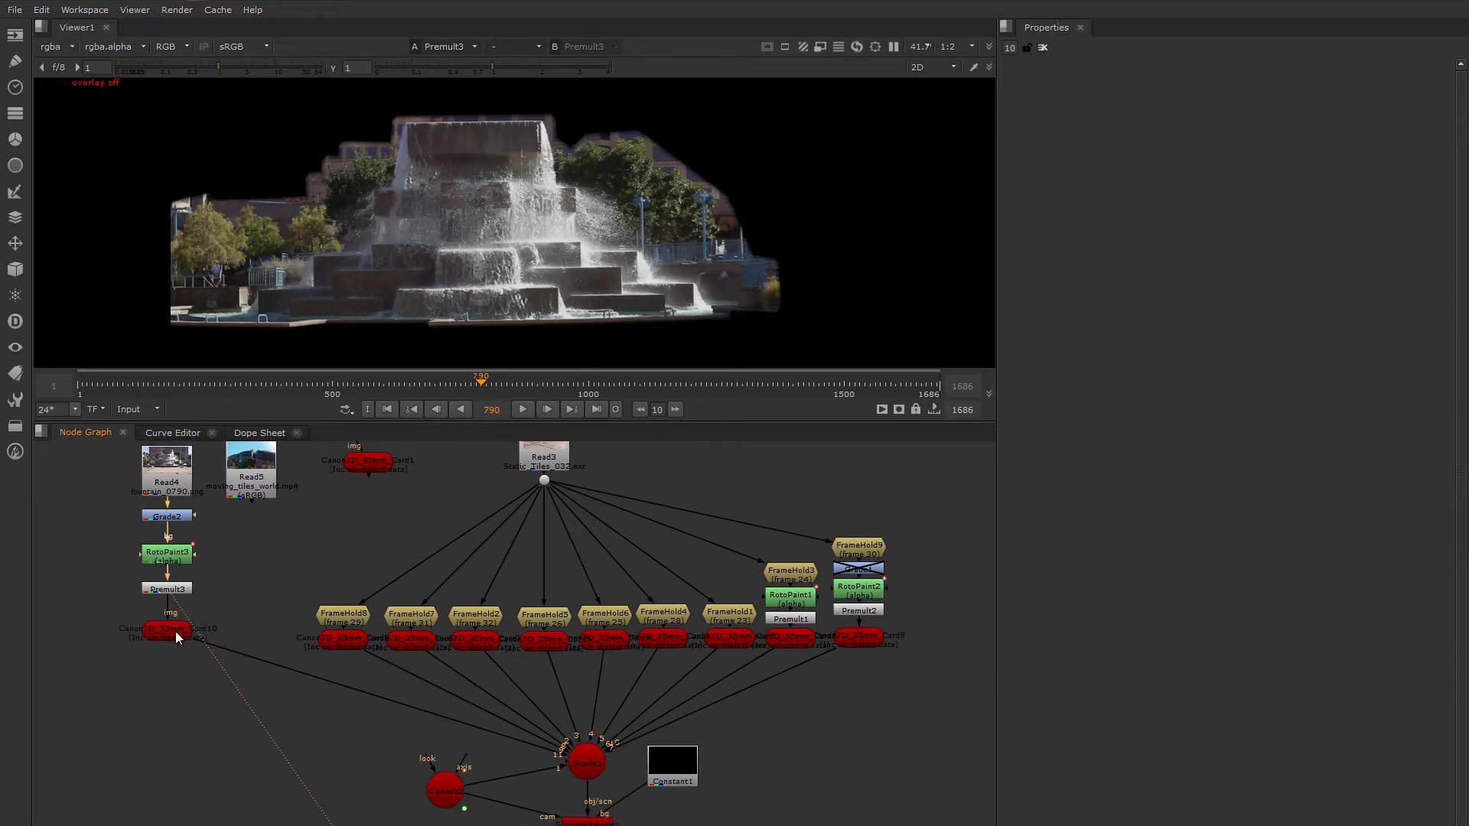
View Canon7D_35mm_Card10 in 3D and open Canon7D_35mm_Card5 to compare the placement of the two cards
click(156, 632)
key(1)
ctrl+drag(410, 295, 367, 360)
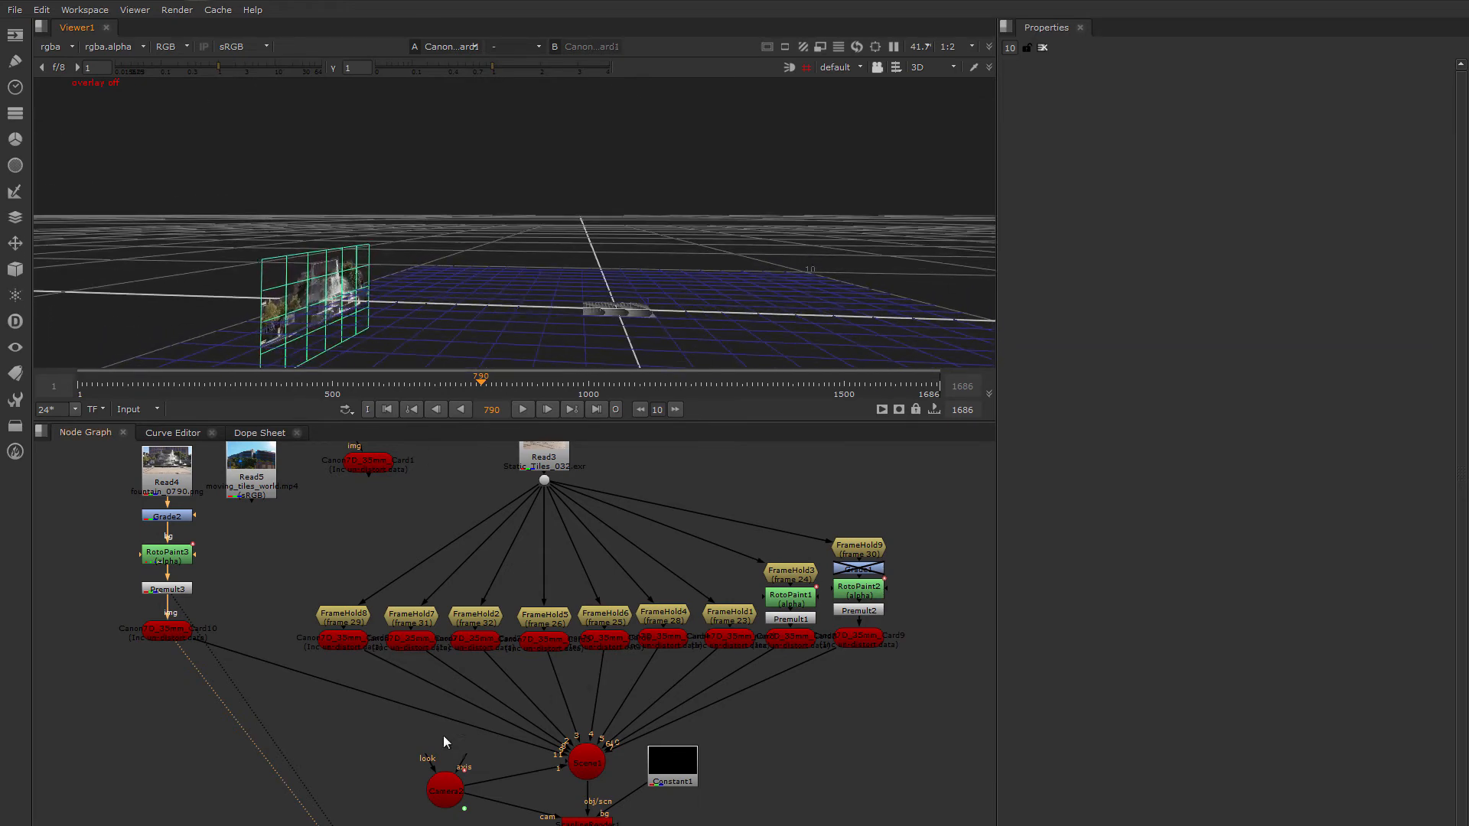
middle_drag(424, 711, 331, 546)
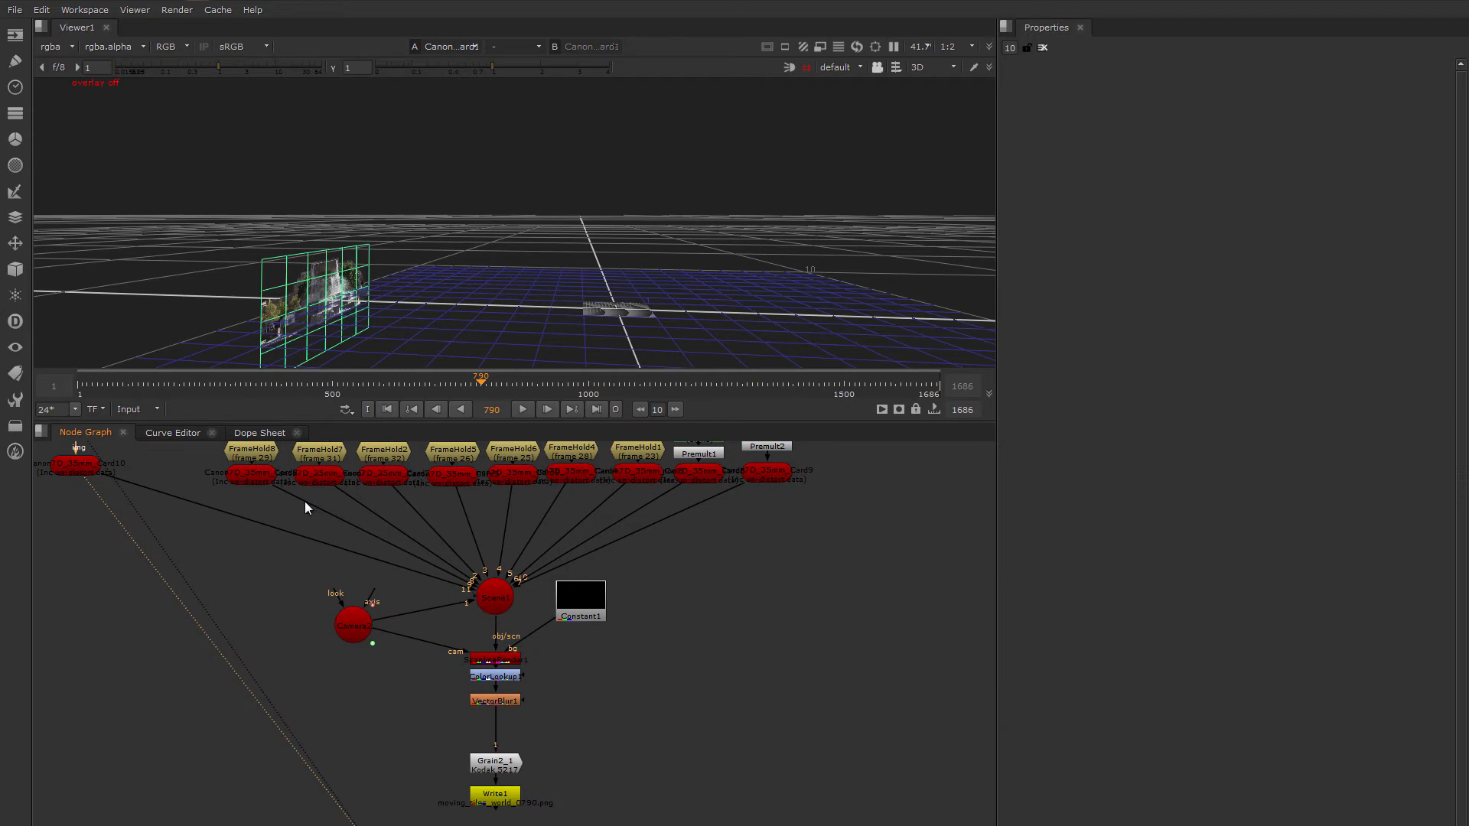
double_click(451, 479)
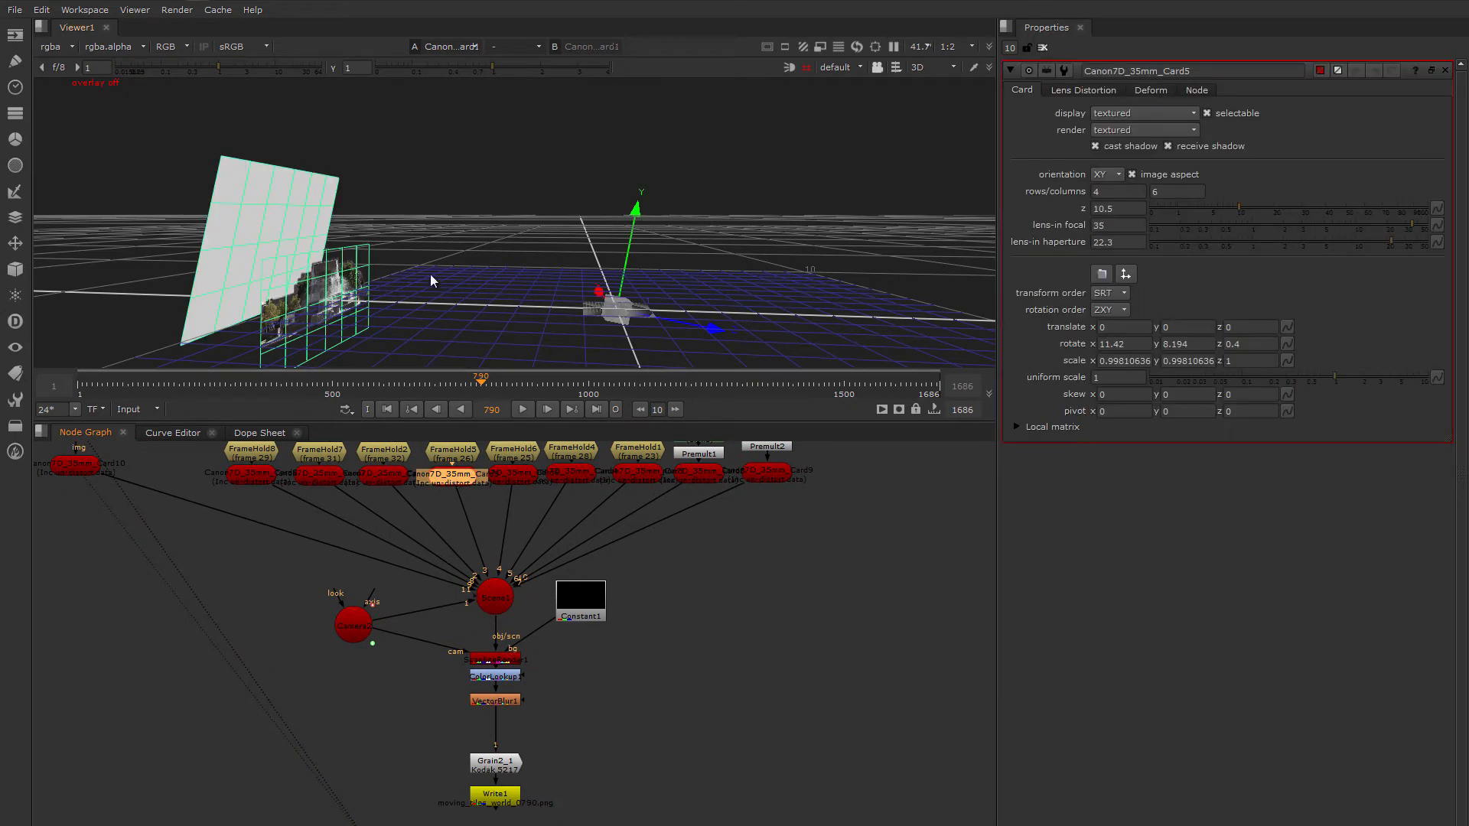
ctrl+drag(430, 274, 360, 300)
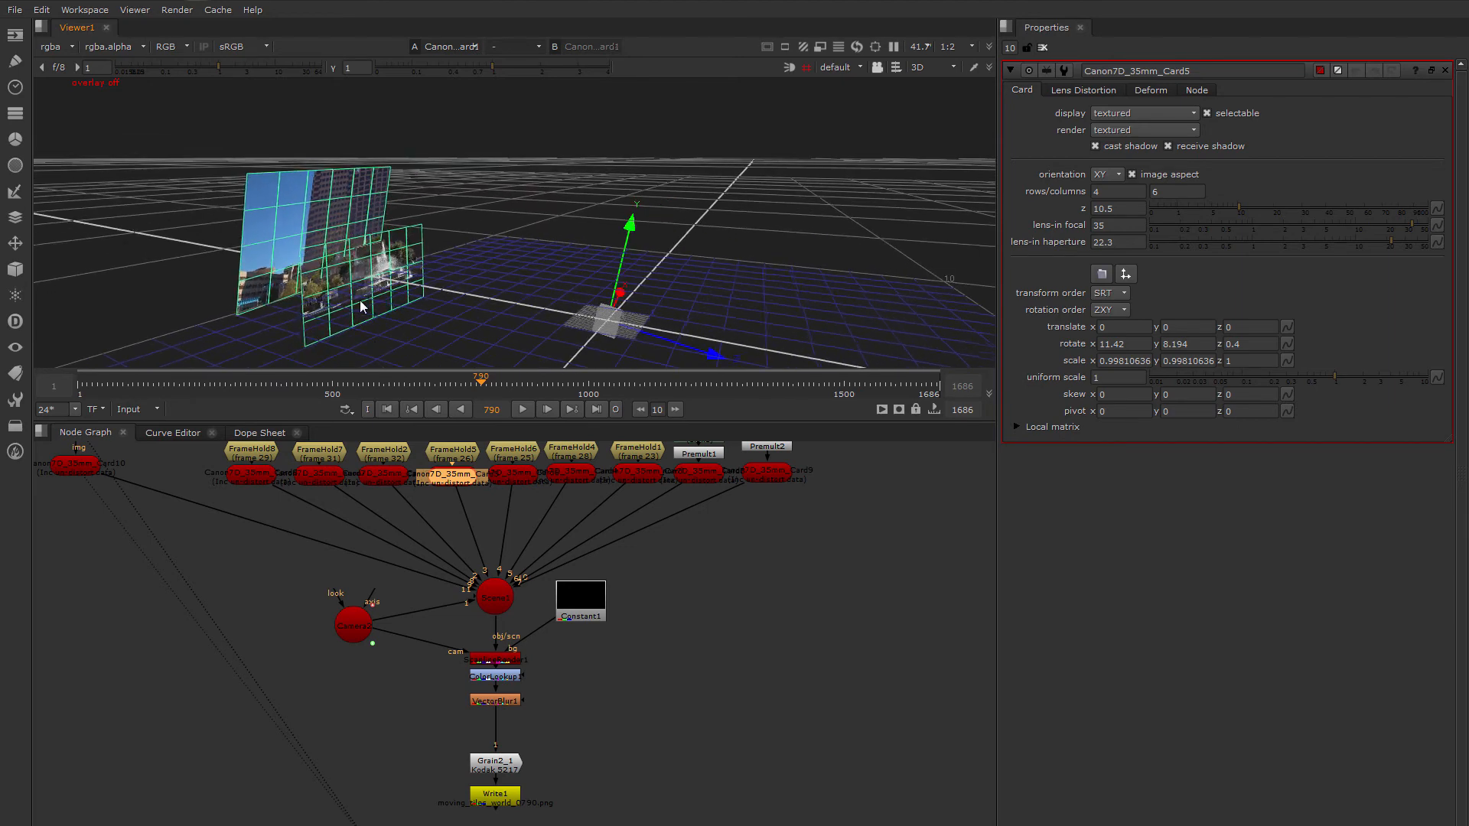
View the ScanlineRender output in 2D, using the Global frame range and scrubbing to frame 1044
click(498, 658)
key(1)
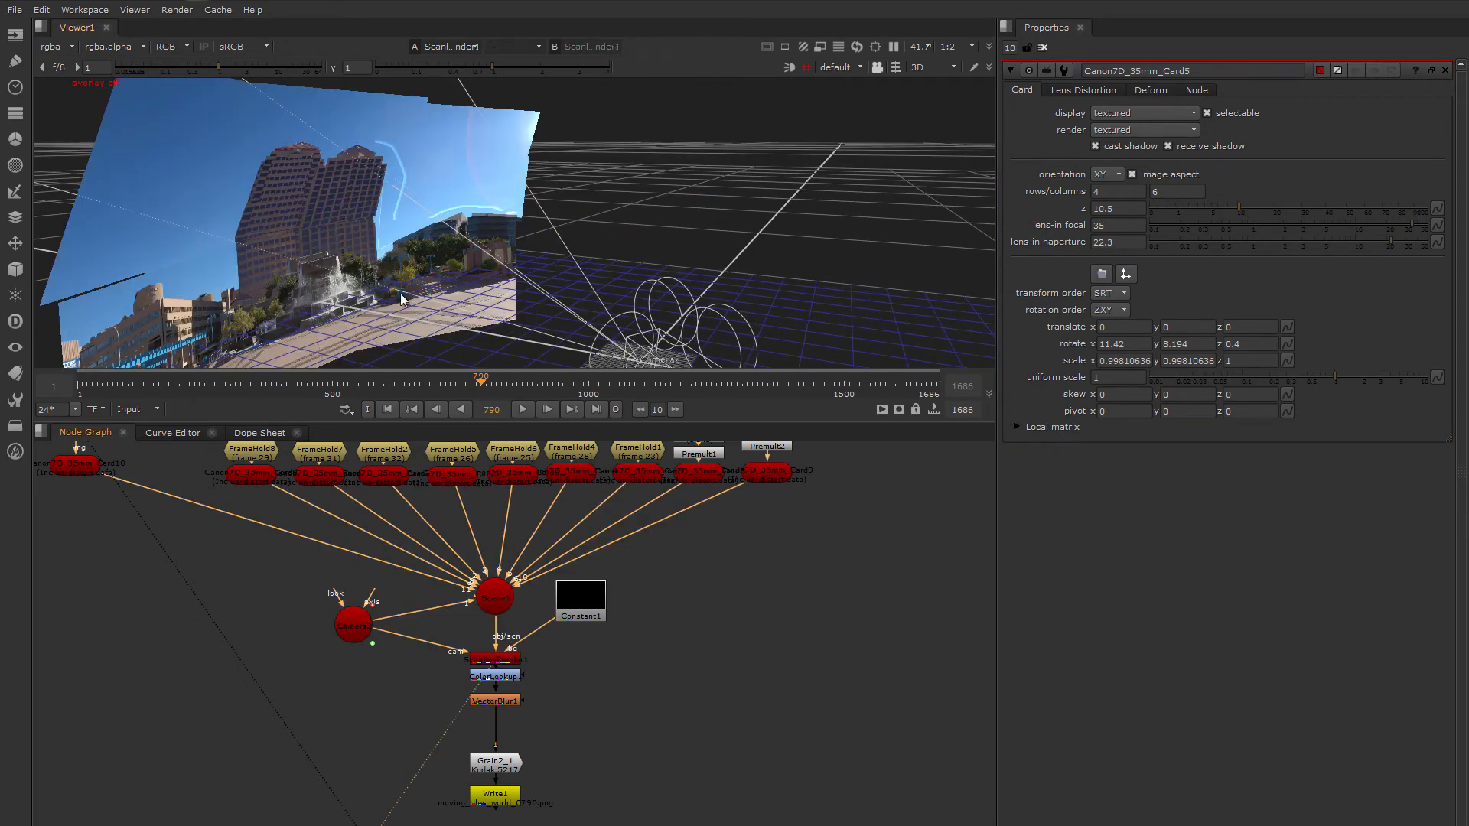
key(Tab)
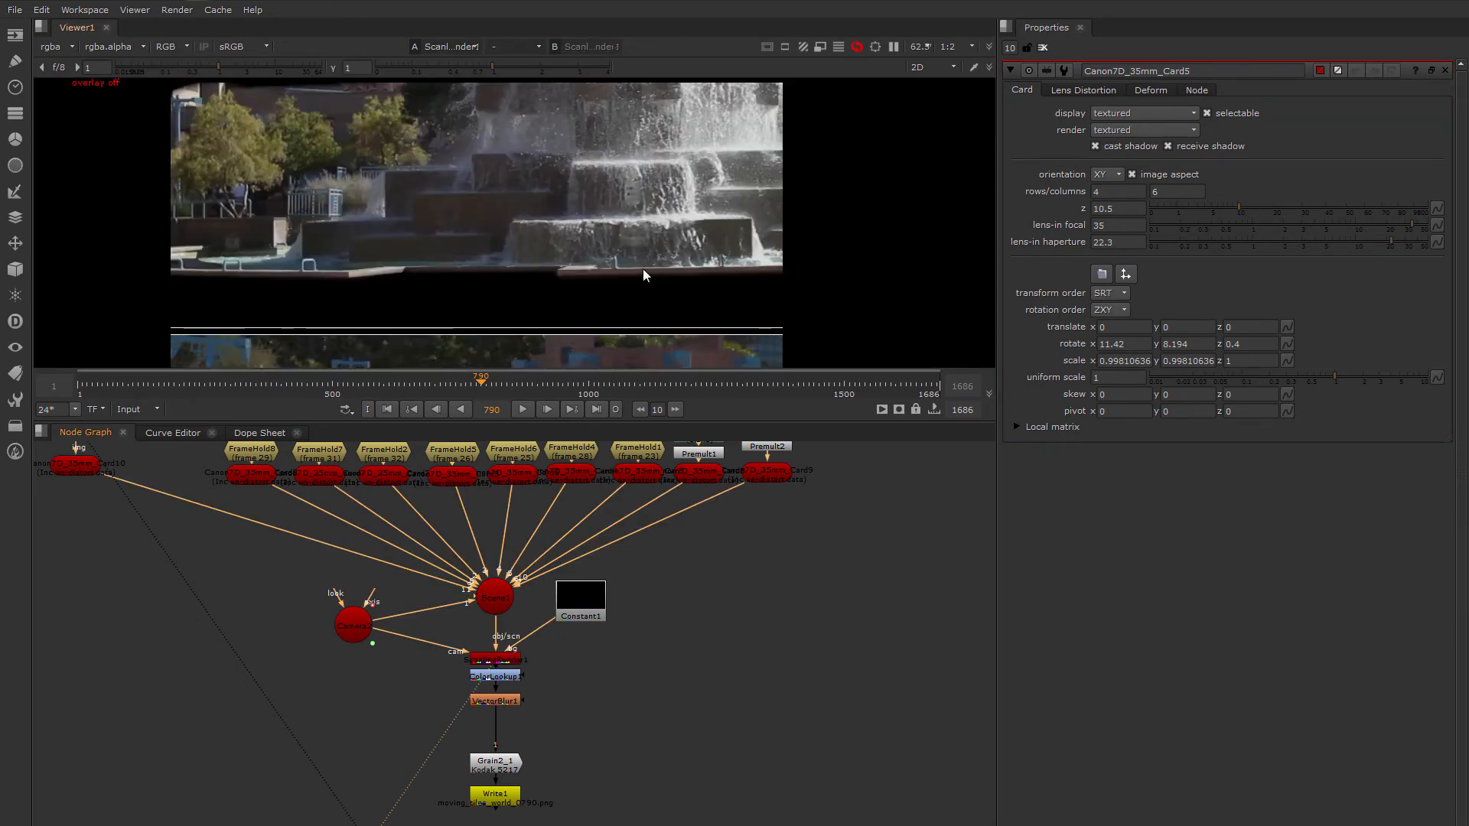
click(127, 410)
click(146, 425)
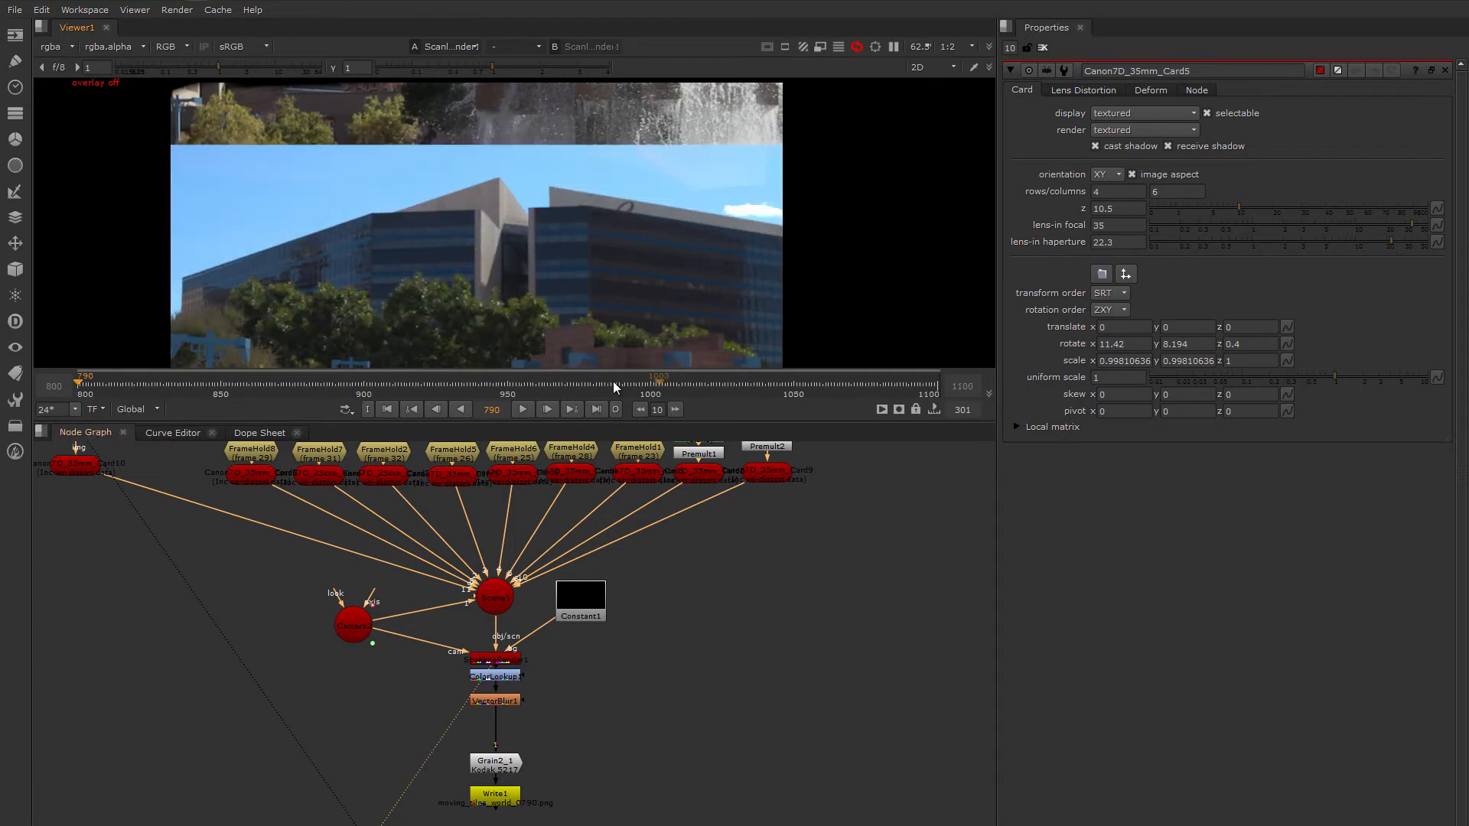
drag(613, 381, 773, 388)
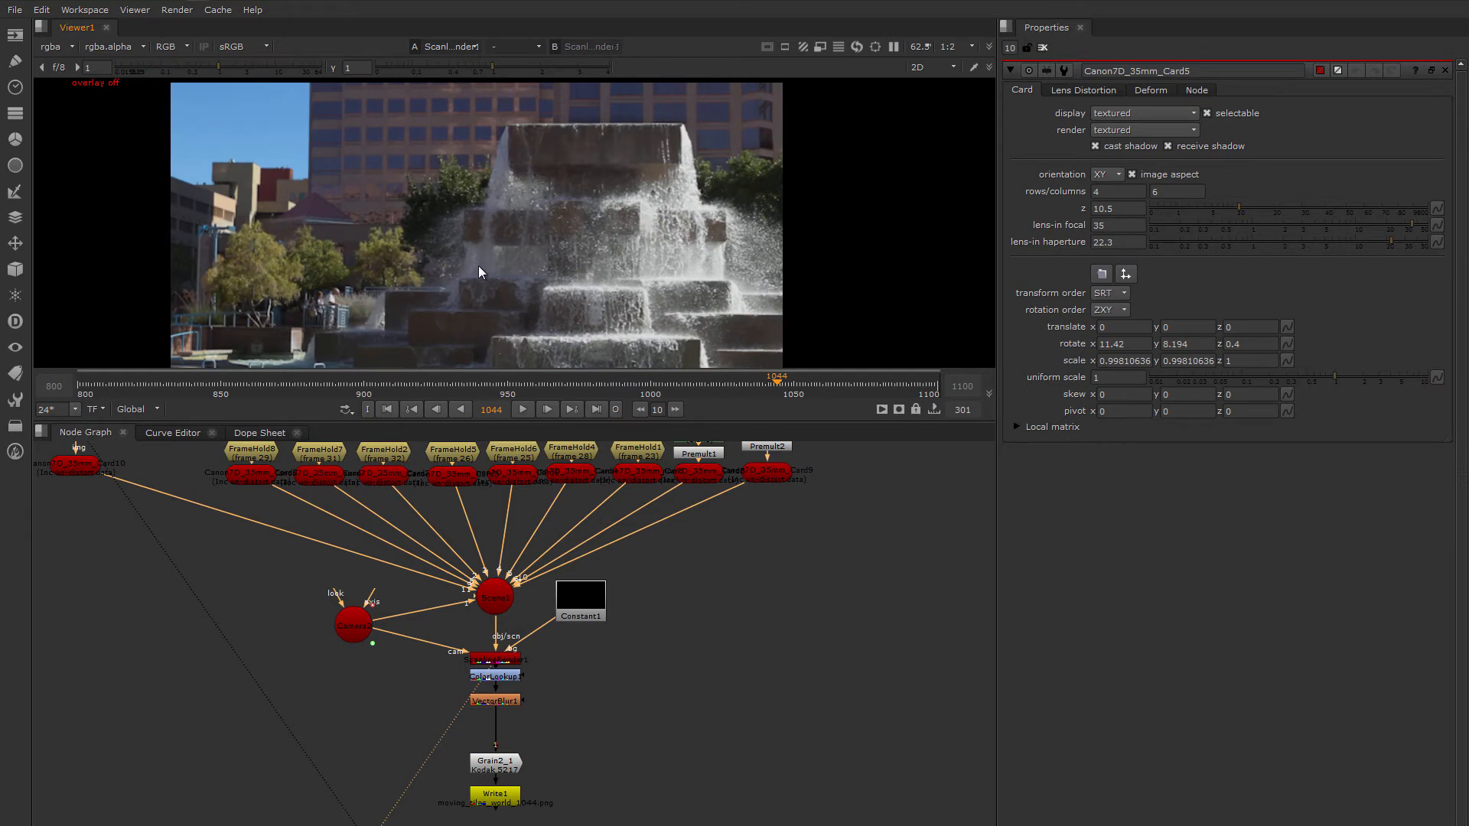
scroll(607, 208, down, 2)
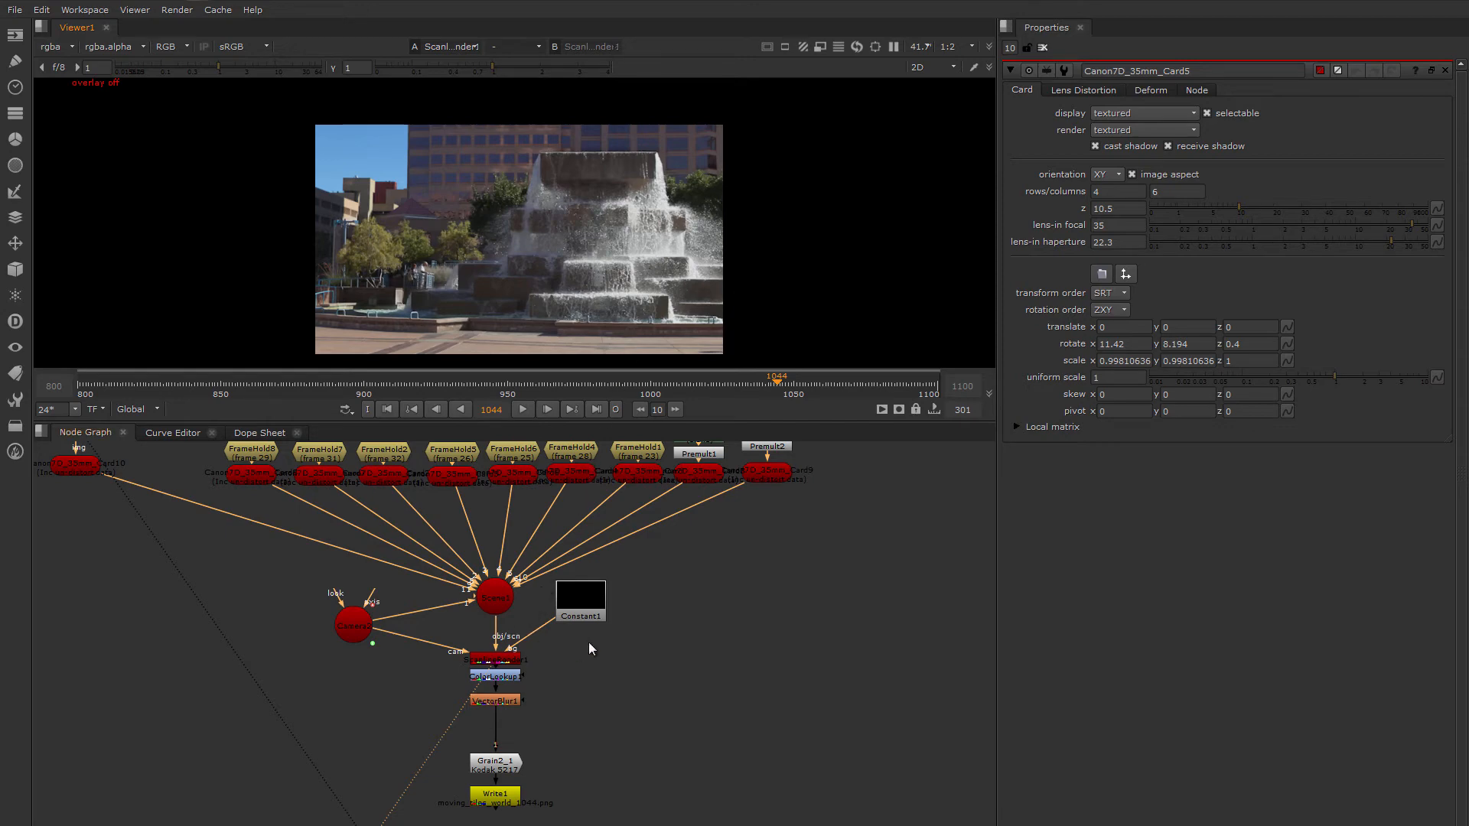
Return the ScanlineRender view to 3D and examine the complete arrangement of projected cards
middle_drag(679, 571, 695, 603)
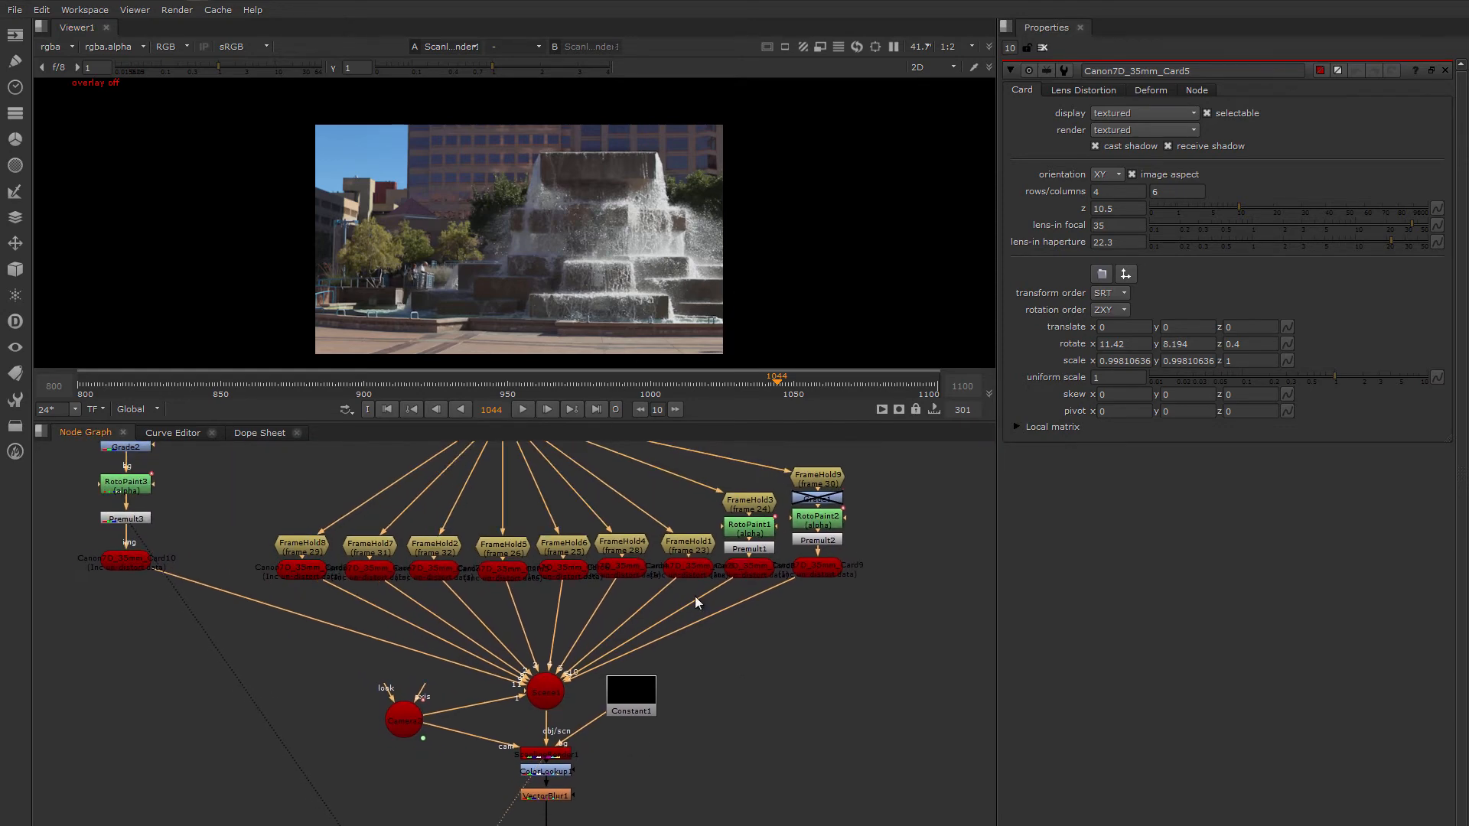
key(Tab)
ctrl+drag(589, 259, 647, 214)
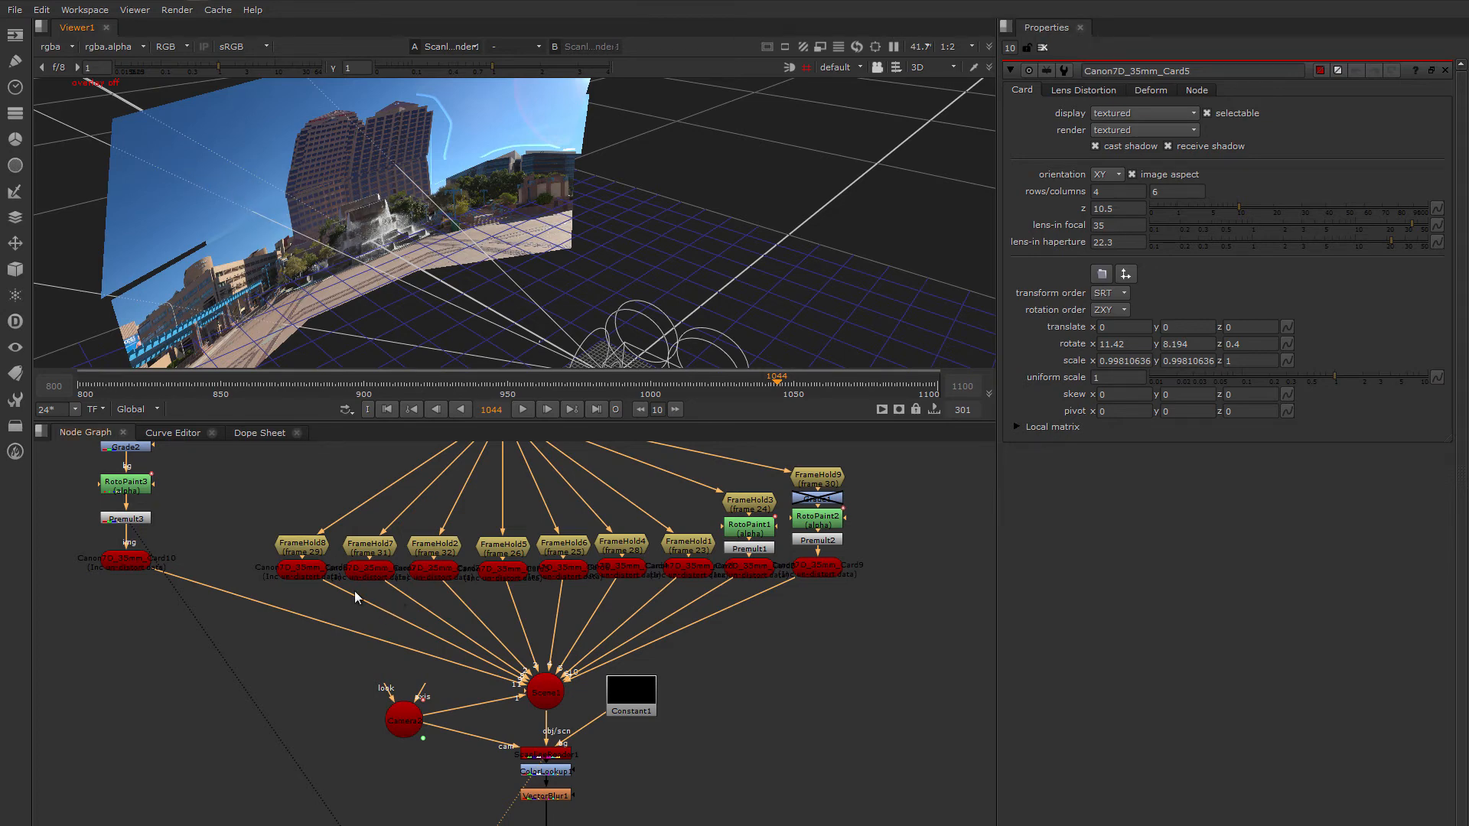
Open the properties of Canon7D_35mm_Card8 and examine its subdivided mesh among the projected cards in 3D
double_click(311, 572)
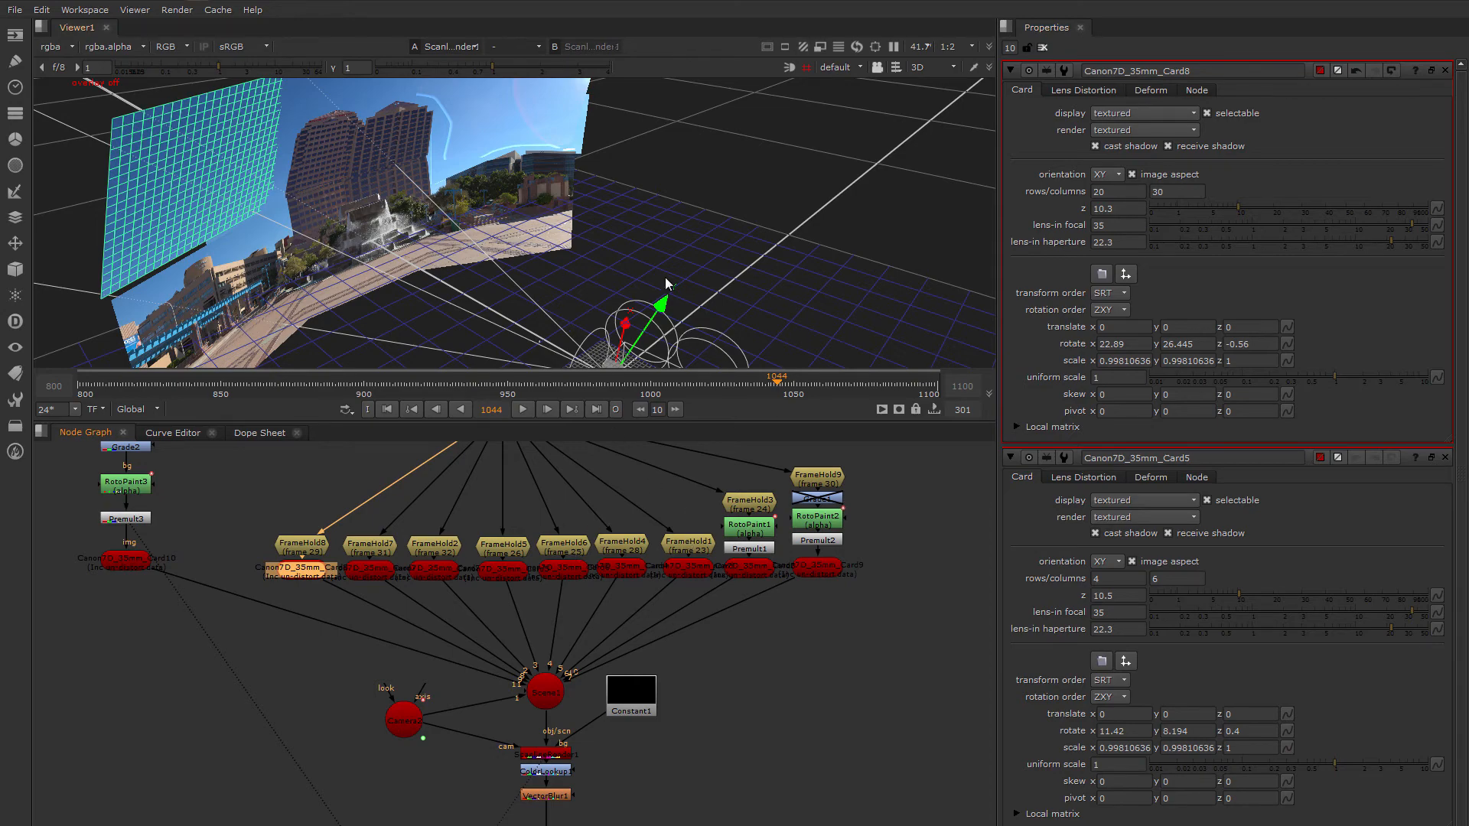
ctrl+drag(666, 284, 479, 235)
ctrl+drag(536, 296, 776, 337)
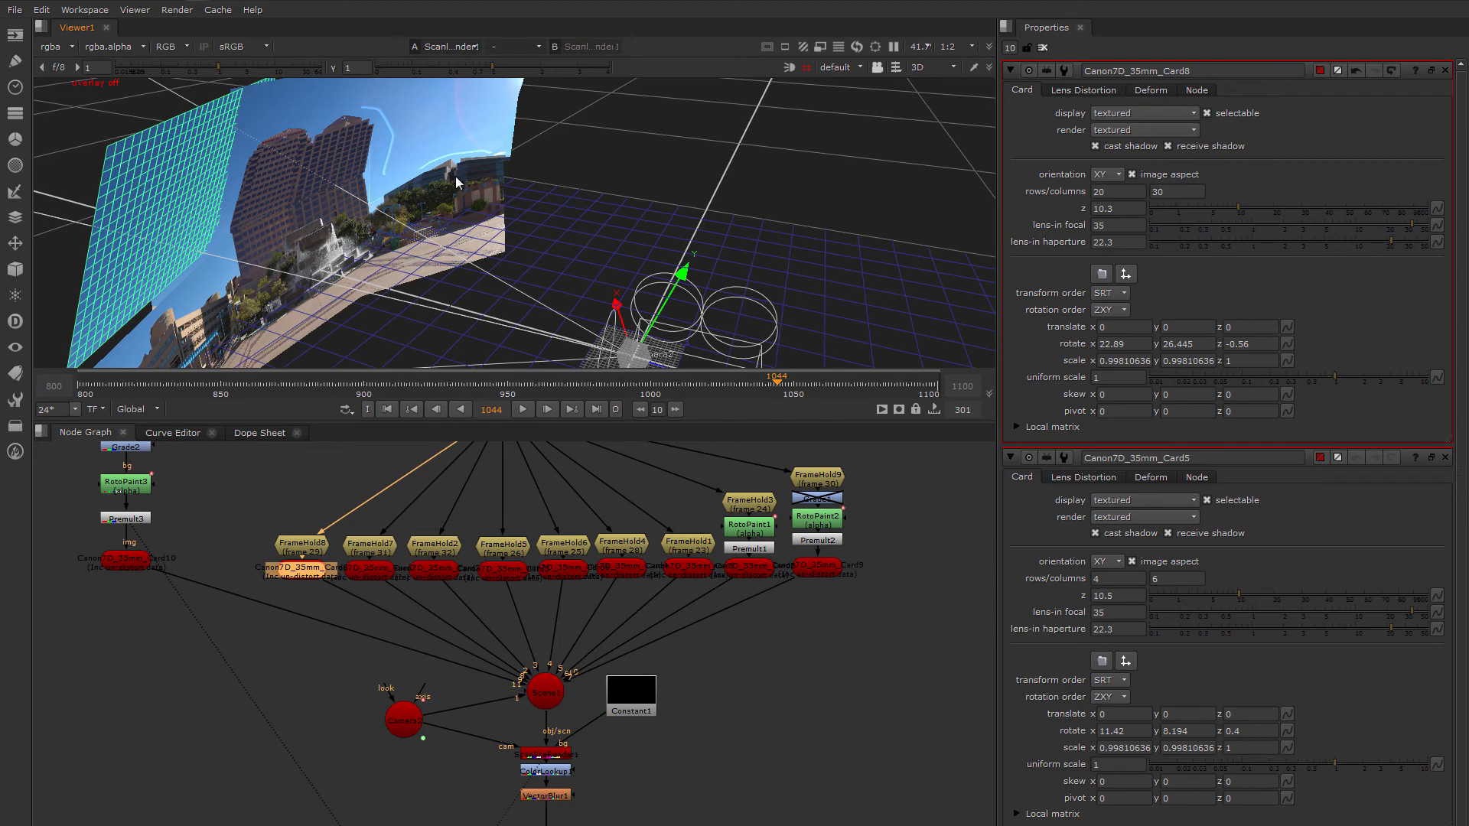
ctrl+drag(457, 181, 453, 219)
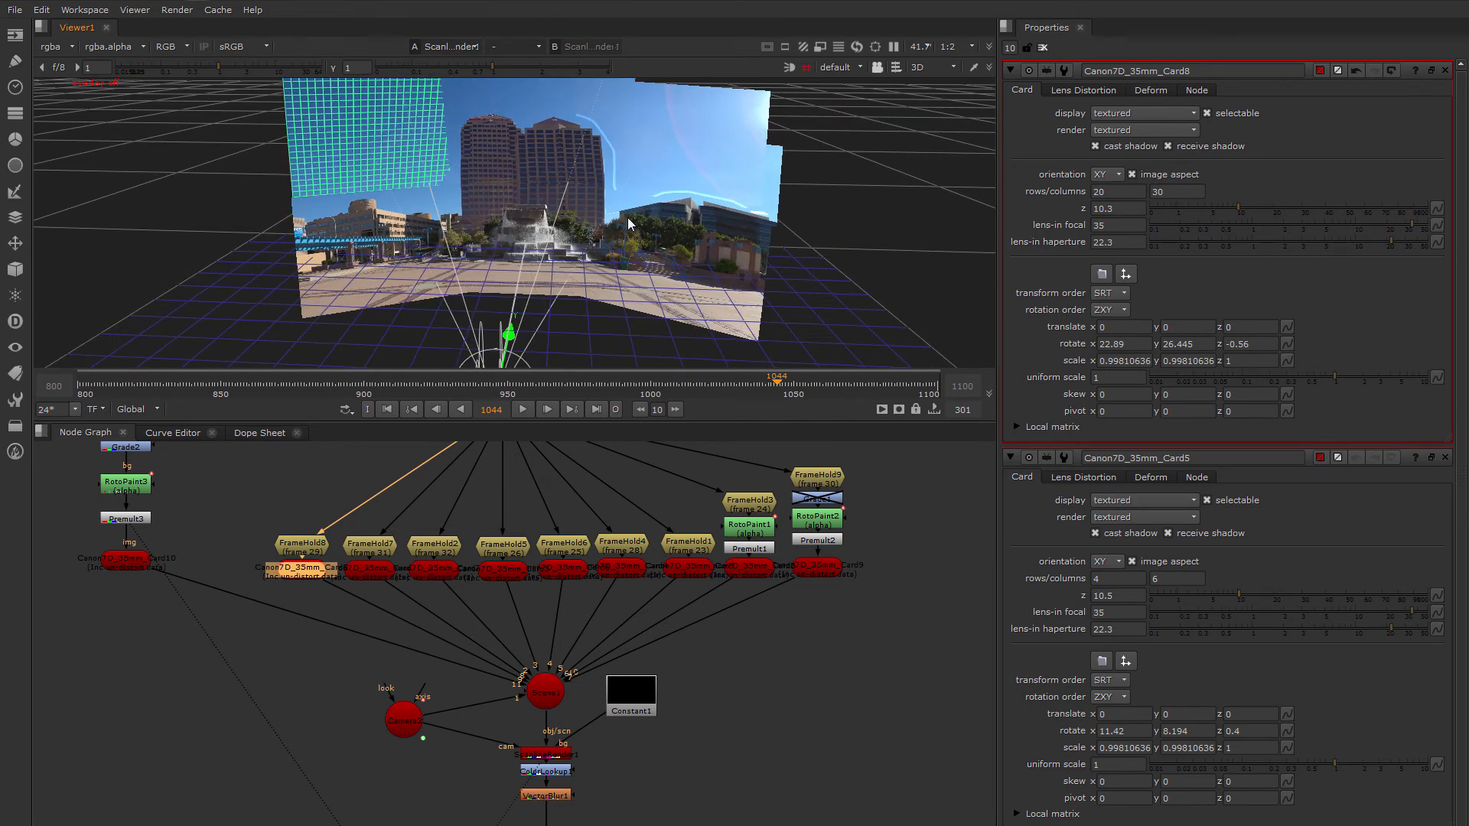
Space the ColorLookup and VectorBlur1 nodes slightly farther apart below the ScanlineRender node
middle_drag(729, 738, 726, 657)
middle_drag(678, 703, 691, 664)
drag(573, 673, 572, 683)
drag(570, 646, 569, 655)
click(569, 636)
View the ScanlineRender output in 2D and switch the viewer to the ColorLookup output
key(1)
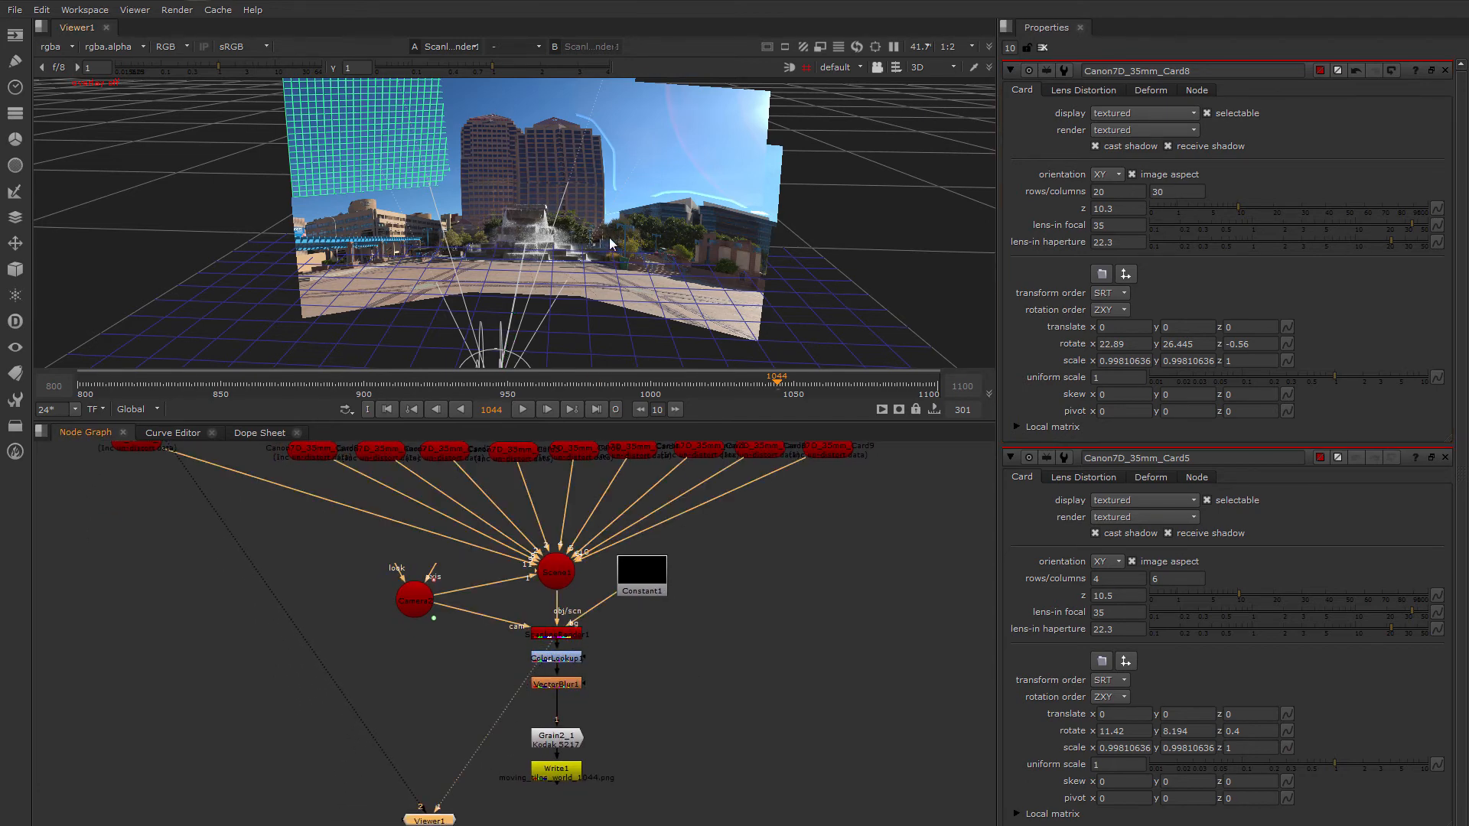
key(Tab)
click(560, 659)
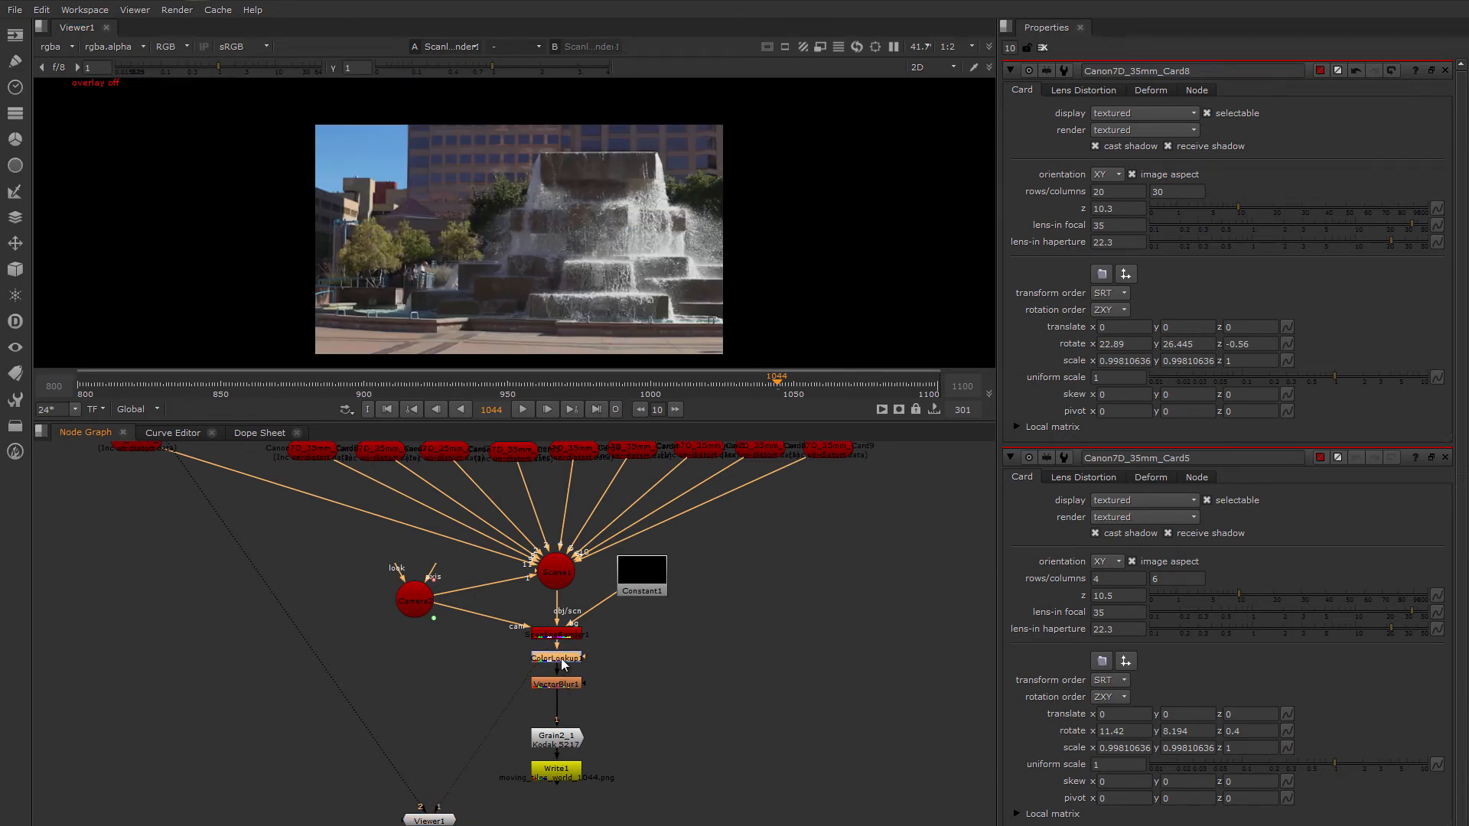
key(1)
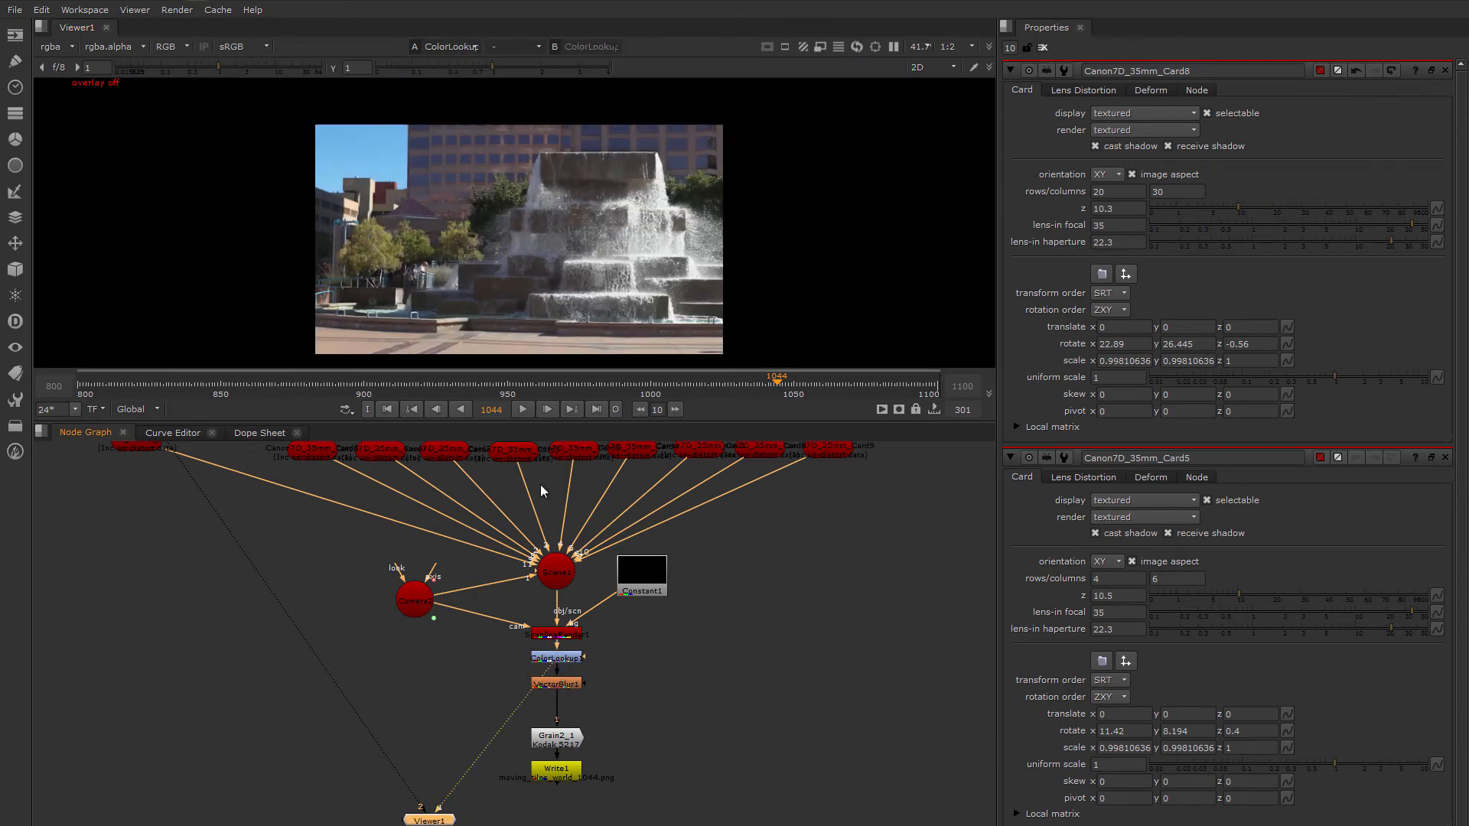
Open the VectorBlur1 properties, move Grain2_1 closer beneath VectorBlur1 and select Write1
middle_drag(590, 691, 582, 626)
double_click(580, 623)
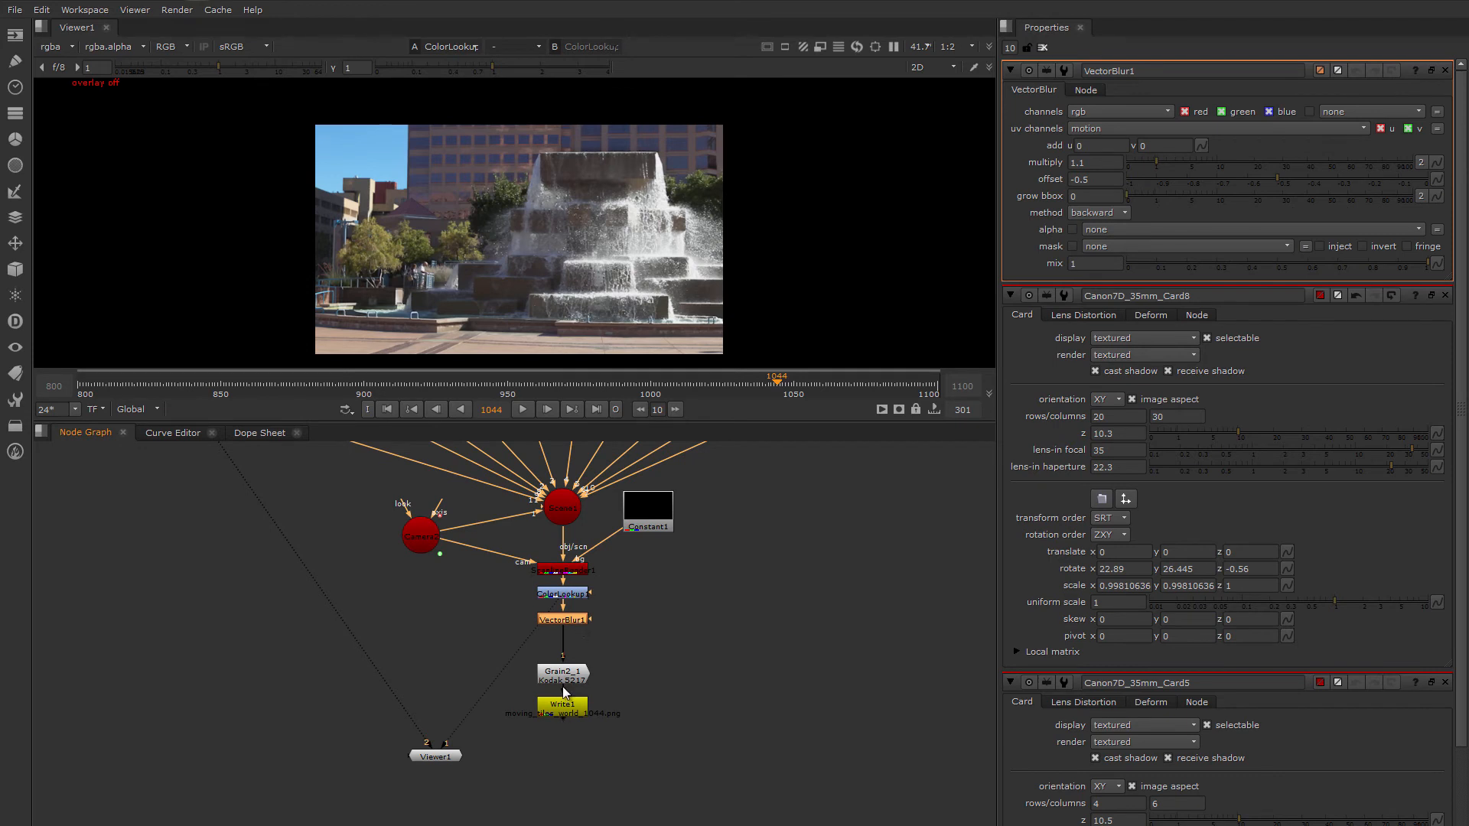
drag(562, 688, 562, 664)
click(555, 707)
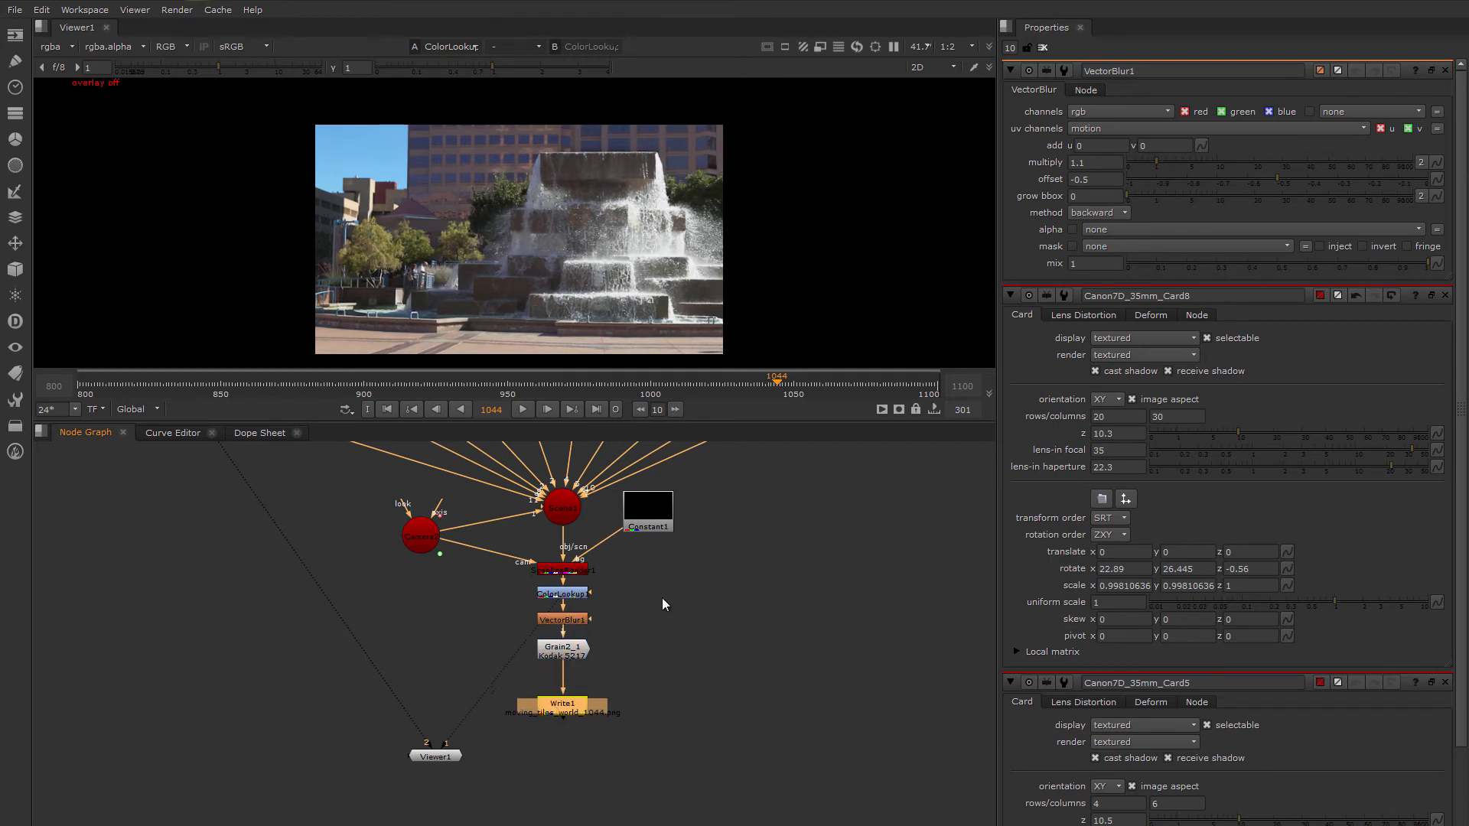
Select the fountain branch beginning at Read4, move Read4 slightly farther above Grade2, and select Read5
middle_drag(704, 518, 747, 659)
middle_drag(334, 607, 454, 672)
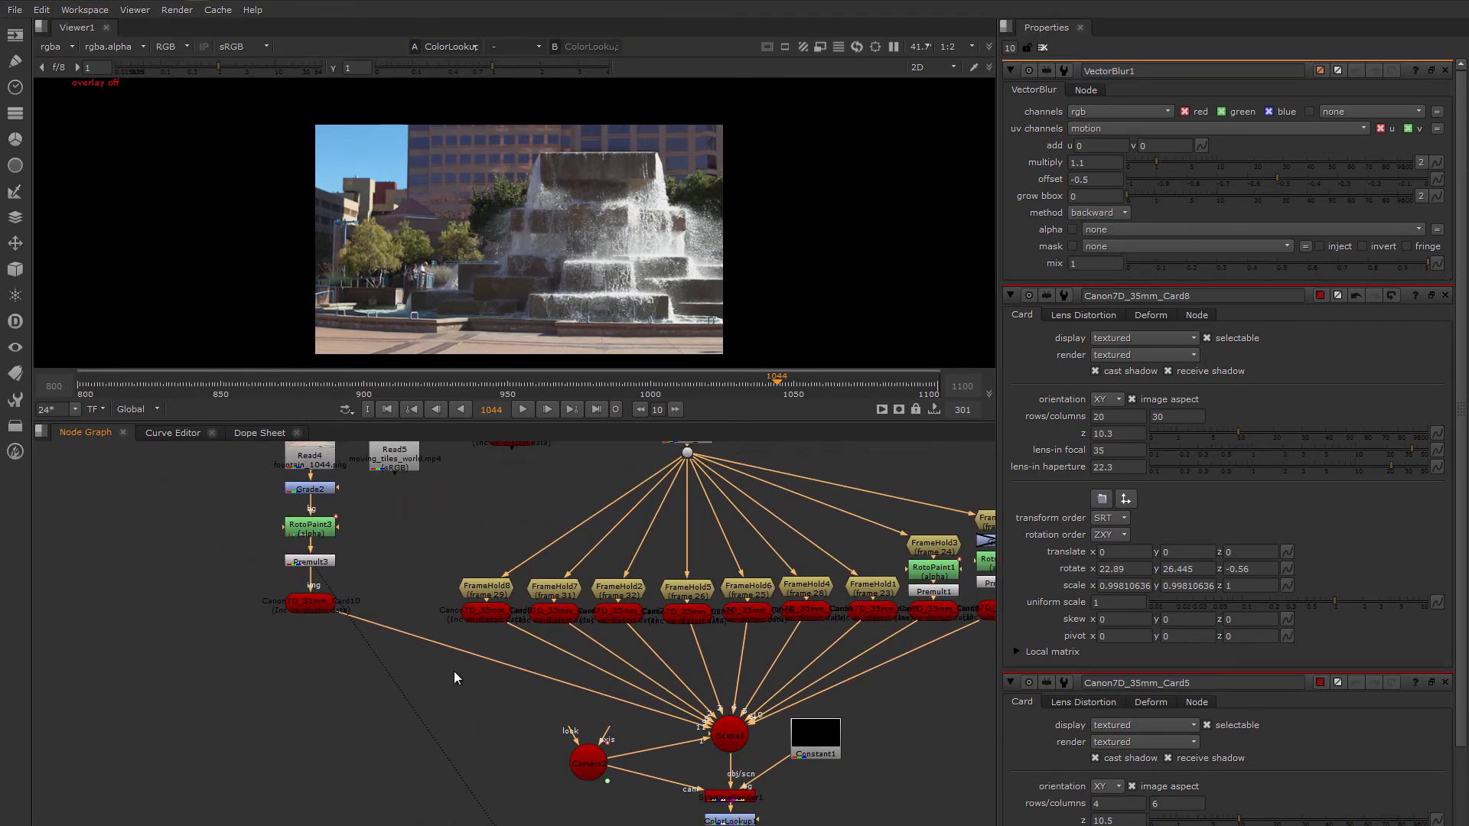
middle_drag(392, 571, 329, 607)
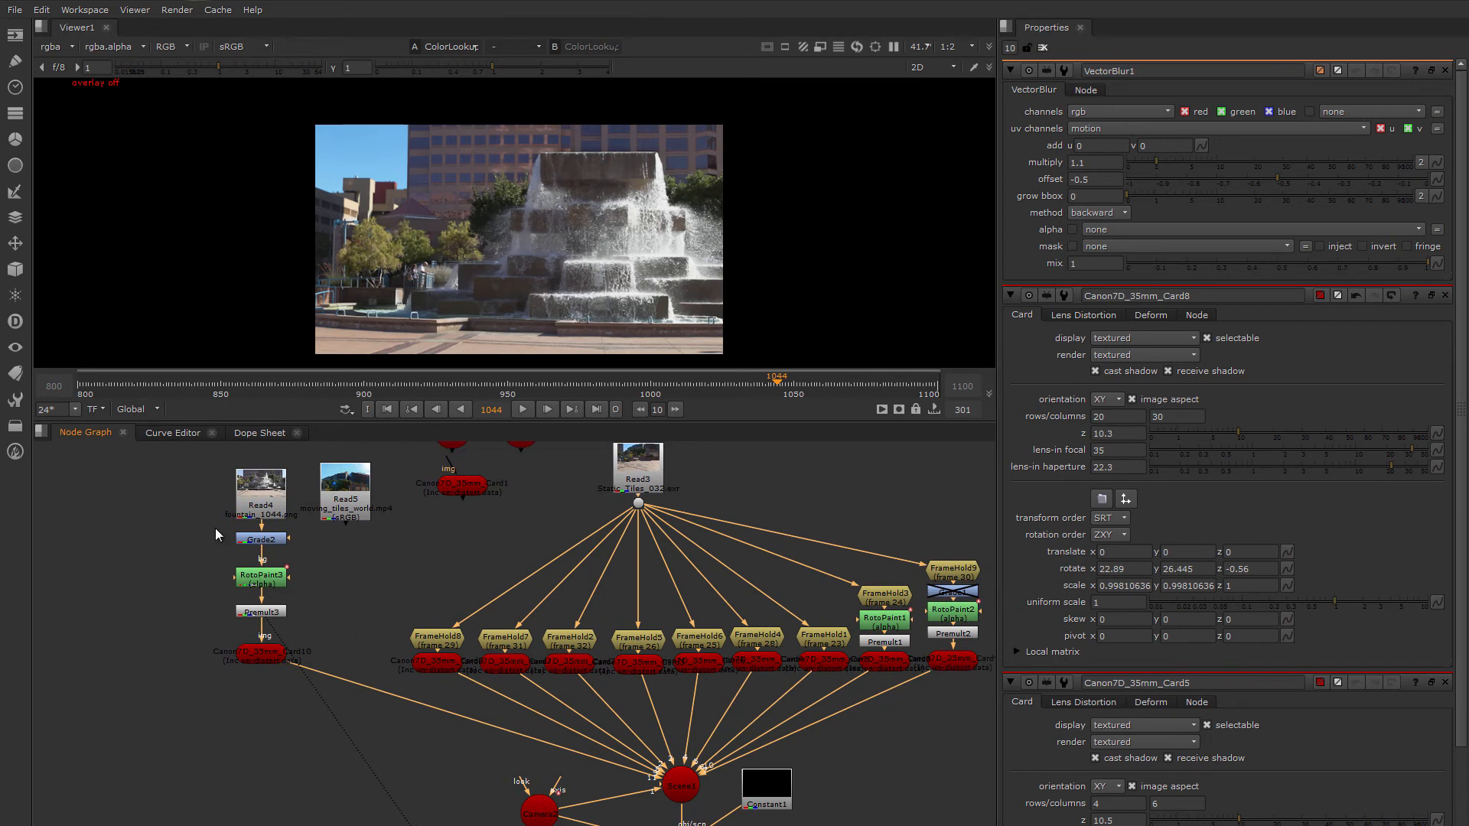
drag(190, 462, 270, 676)
click(318, 636)
drag(259, 525, 259, 514)
middle_drag(304, 528, 353, 516)
click(407, 498)
Examine Canon7D_35mm_Card10 at the end of the fountain branch and select the unconnected Canon7D_35mm_Card1 node
scroll(376, 661, up, 3)
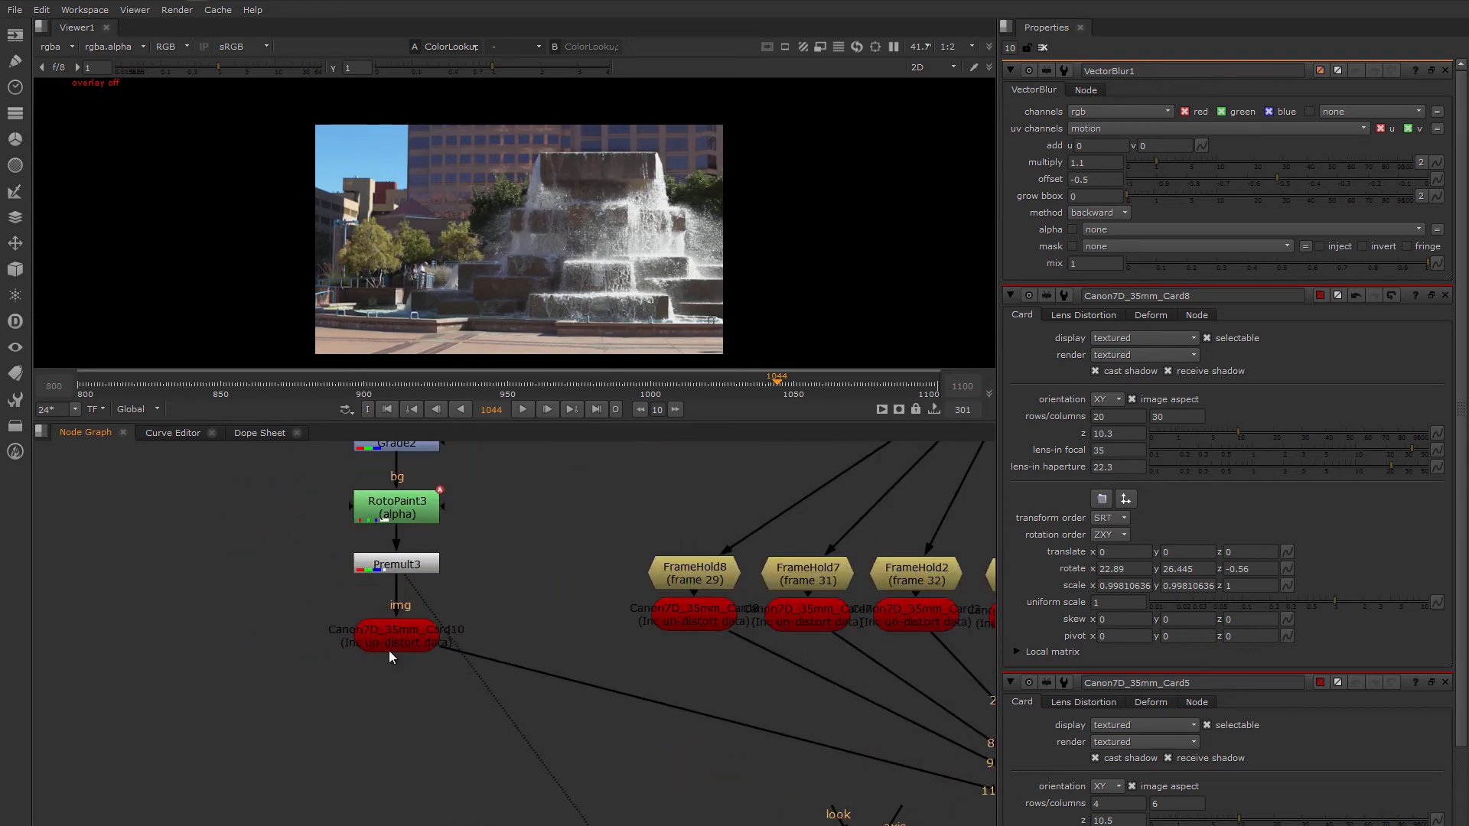
scroll(389, 651, down, 5)
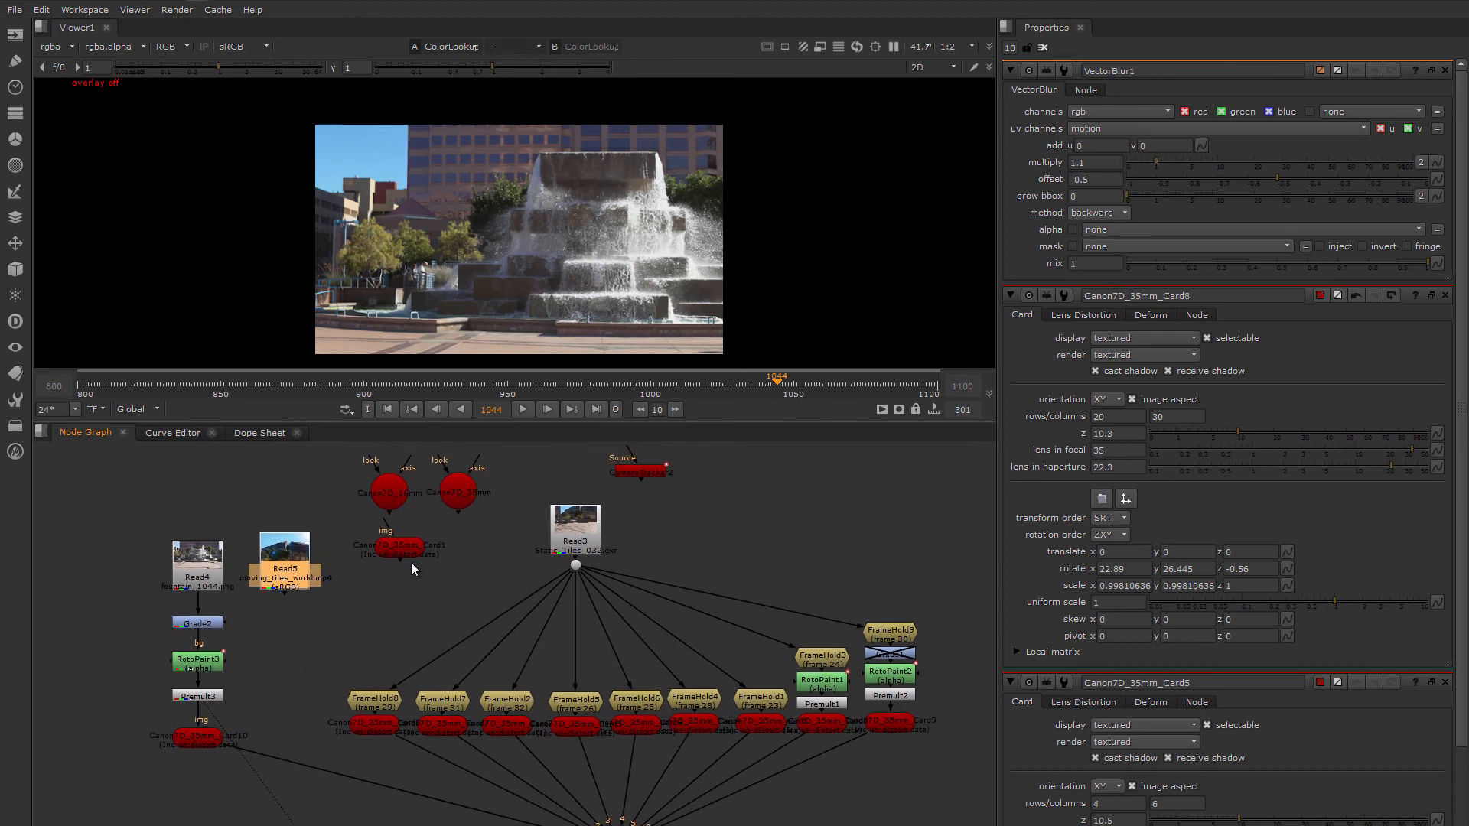
click(393, 557)
scroll(391, 558, up, 3)
scroll(392, 559, down, 2)
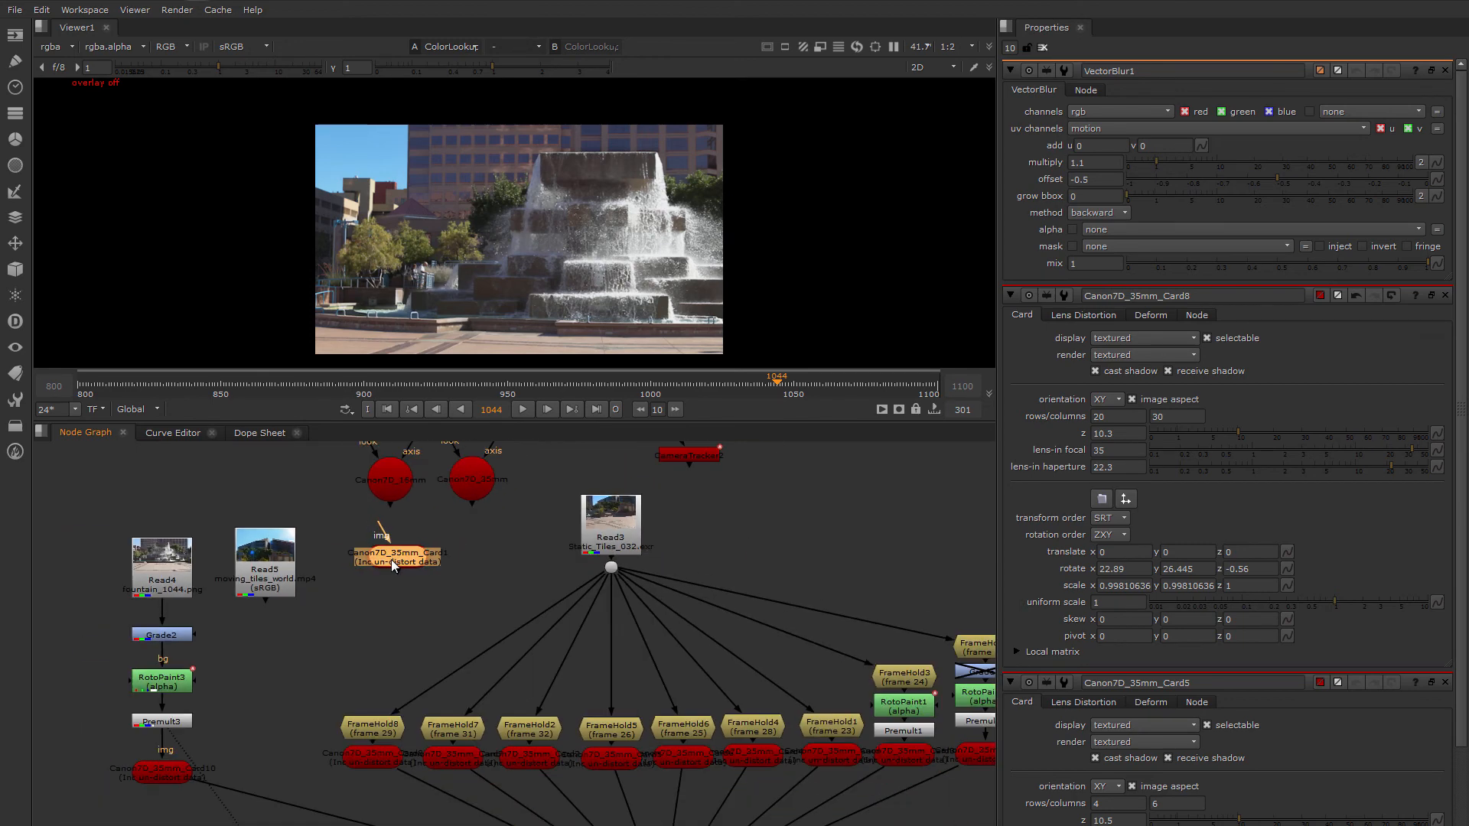
middle_drag(425, 567, 457, 553)
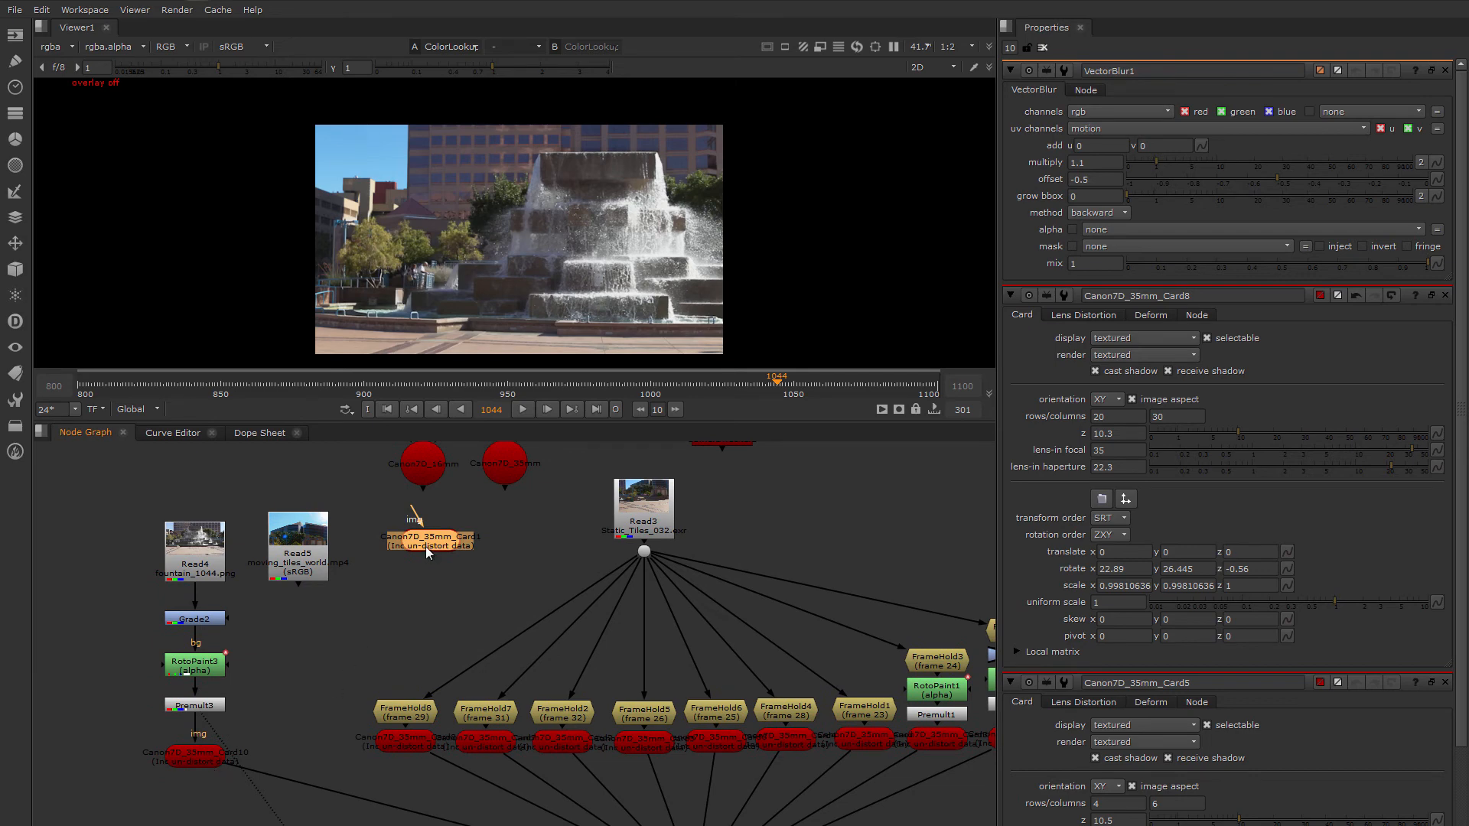
Open the properties of Canon7D_35mm_Card10 and Canon7D_35mm_Card8 to compare their card and lens settings
click(202, 757)
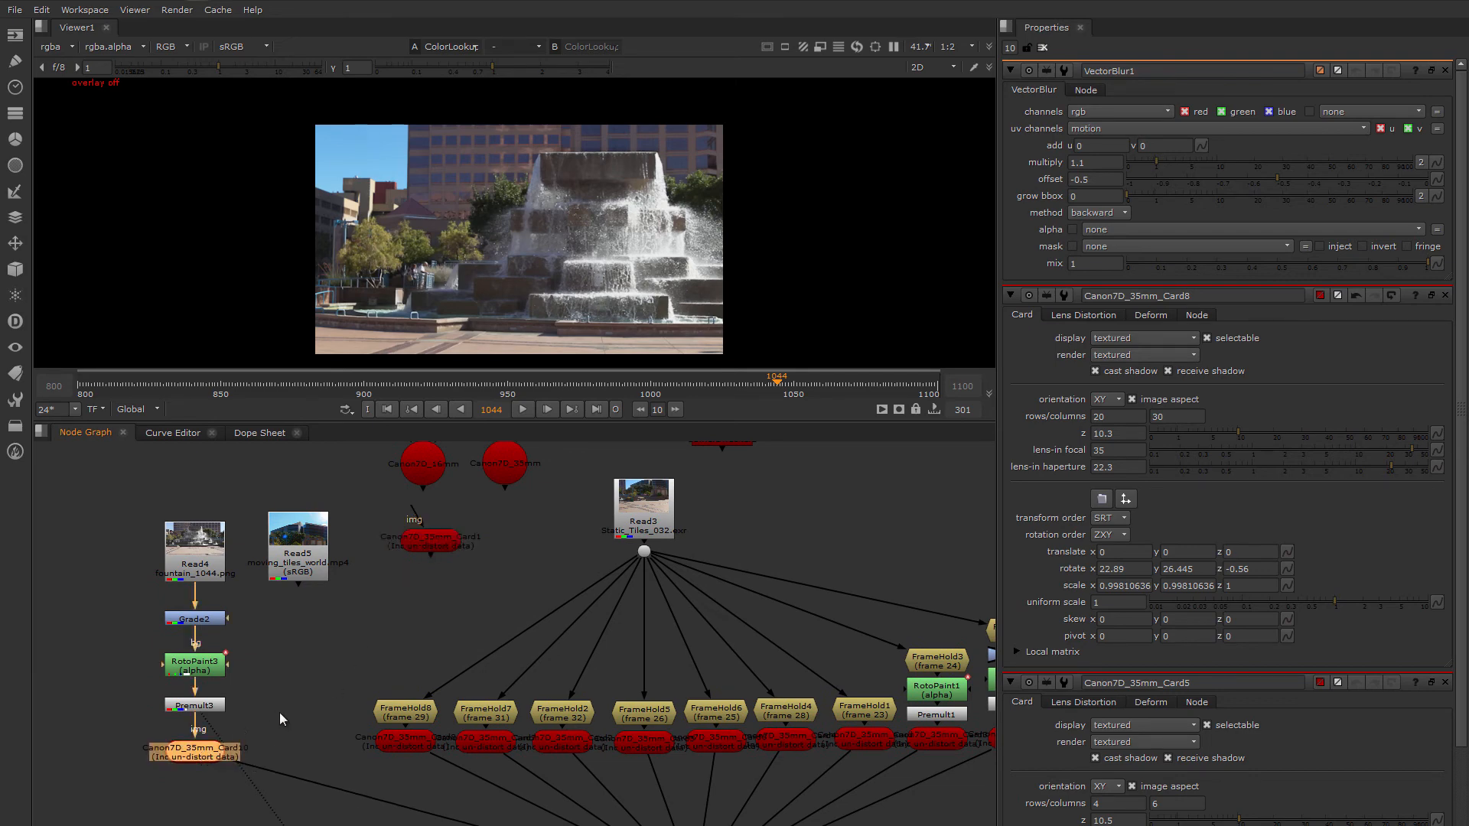
double_click(201, 754)
double_click(398, 741)
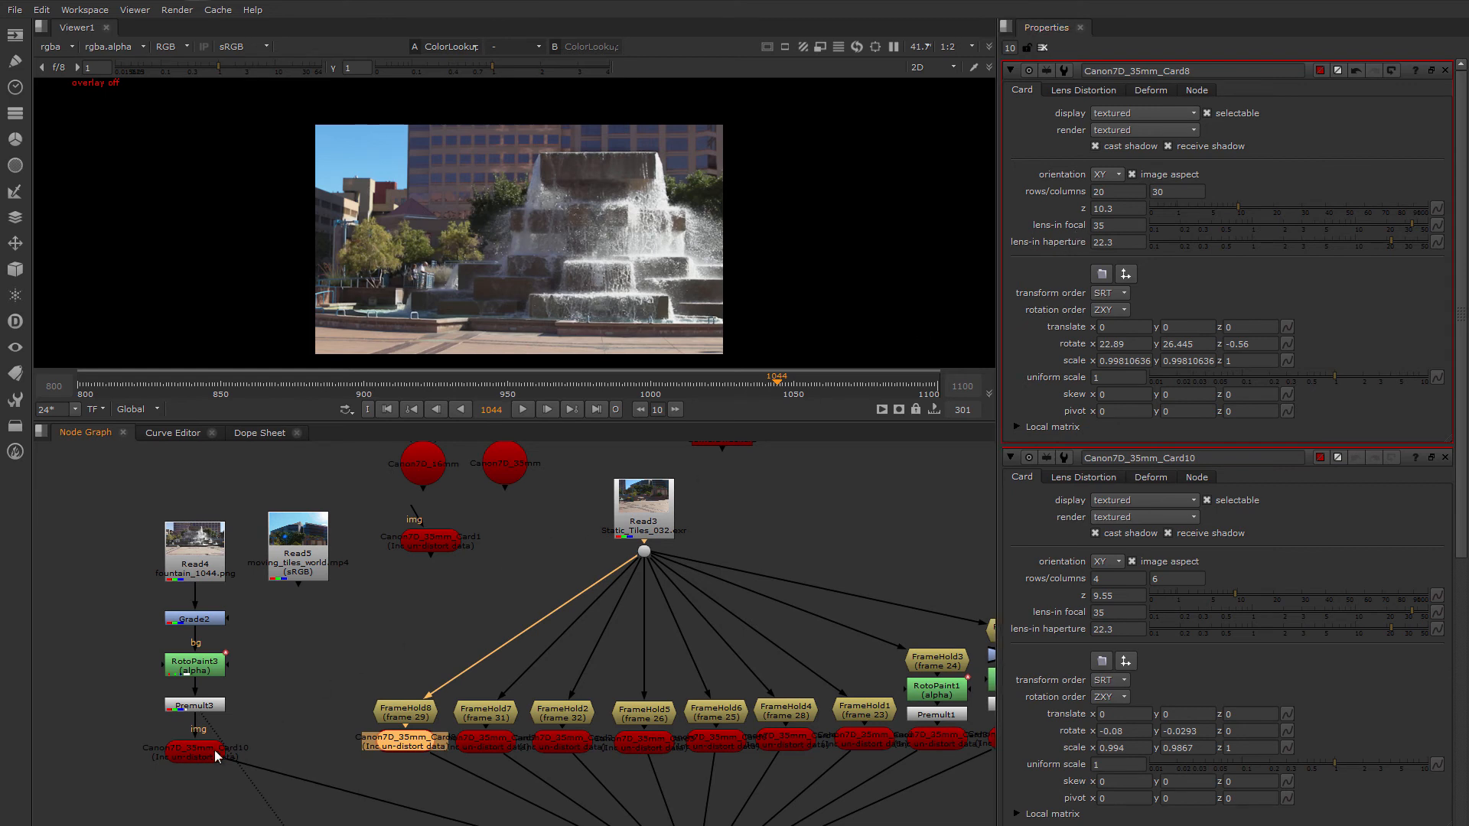
double_click(190, 756)
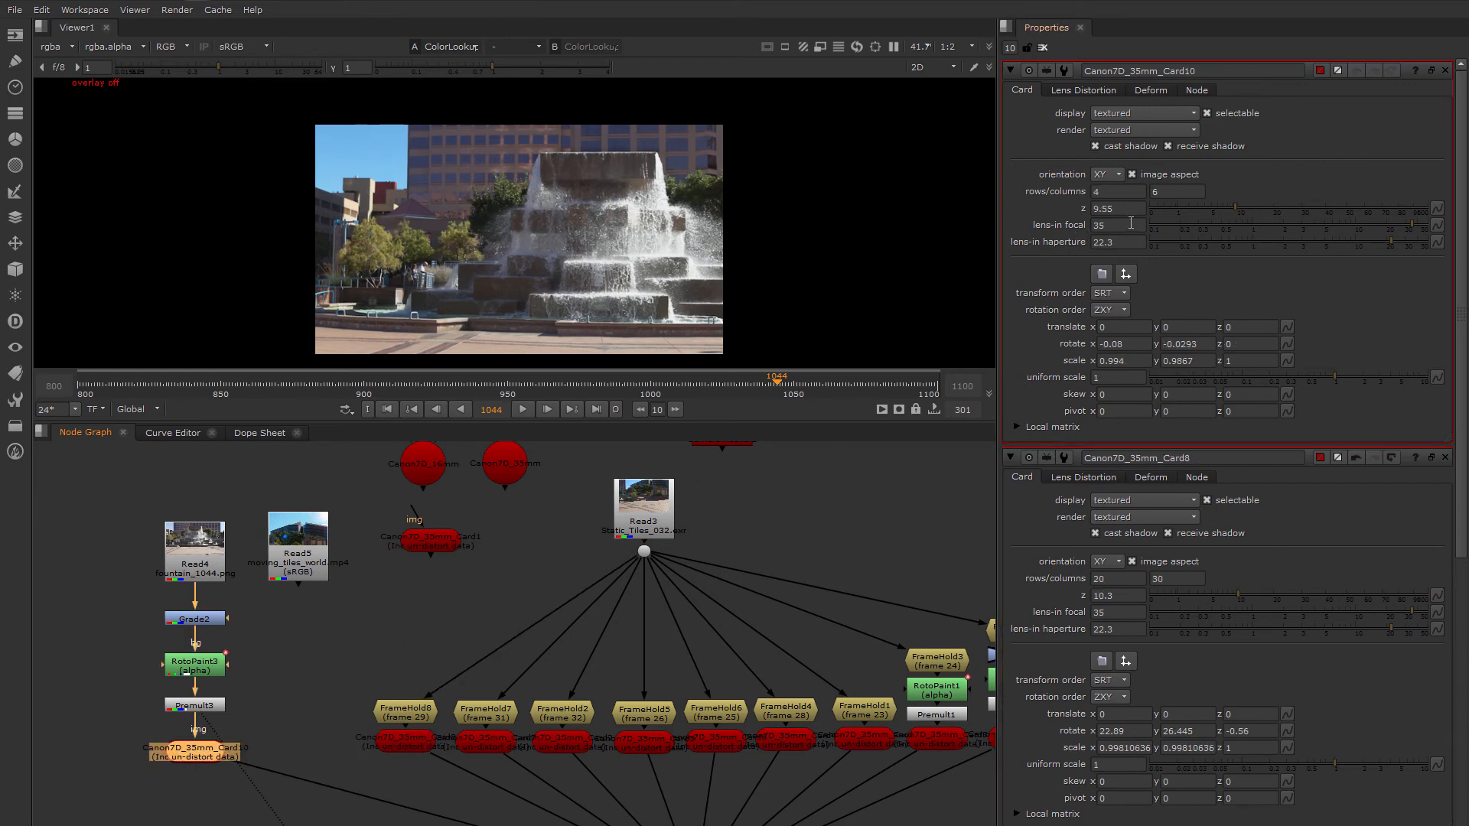
scroll(297, 705, up, 3)
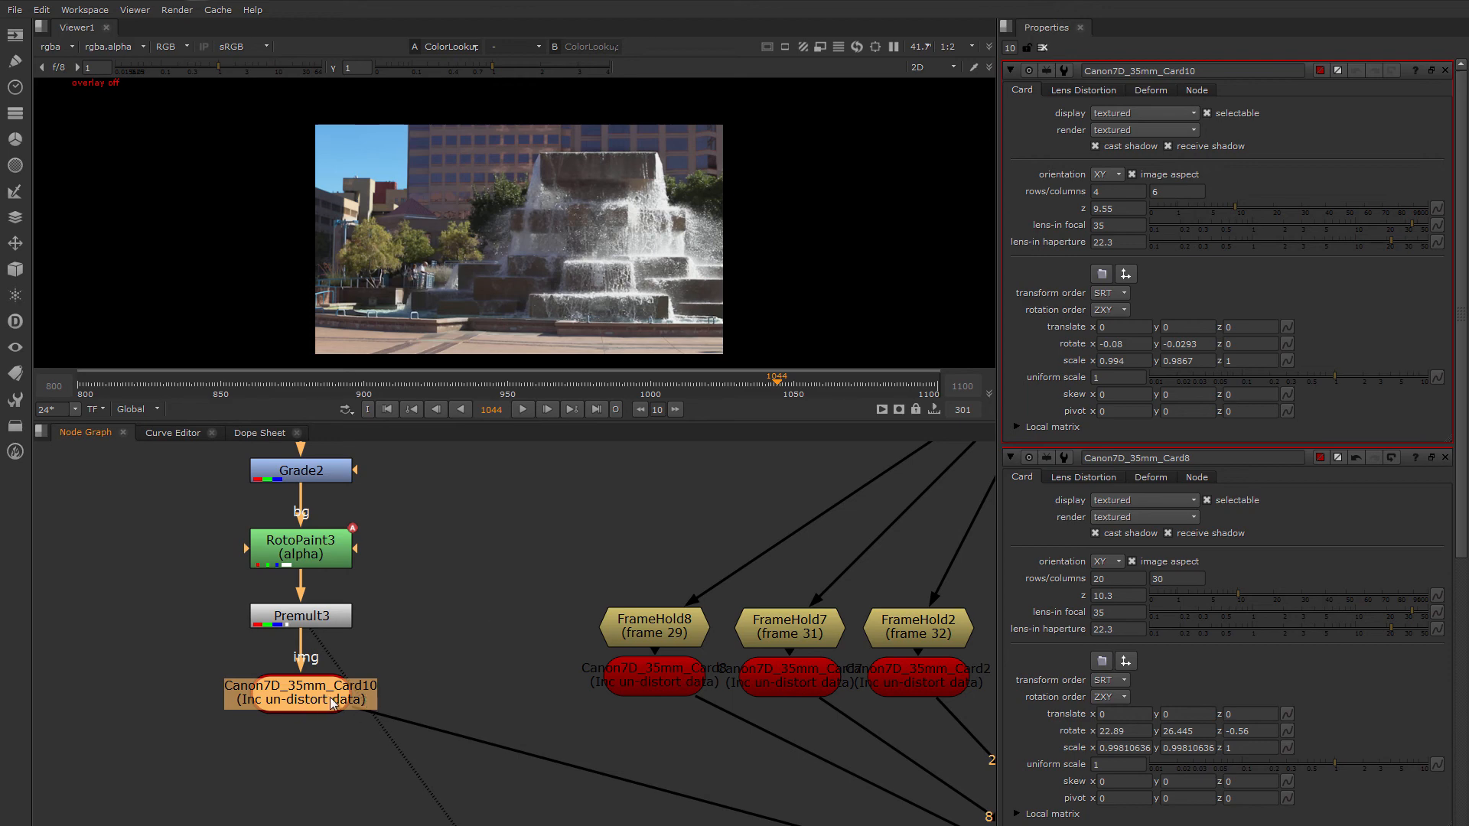
Examine the full row of frame-held cards feeding the scene, sweeping a selection across them
middle_drag(544, 676, 340, 656)
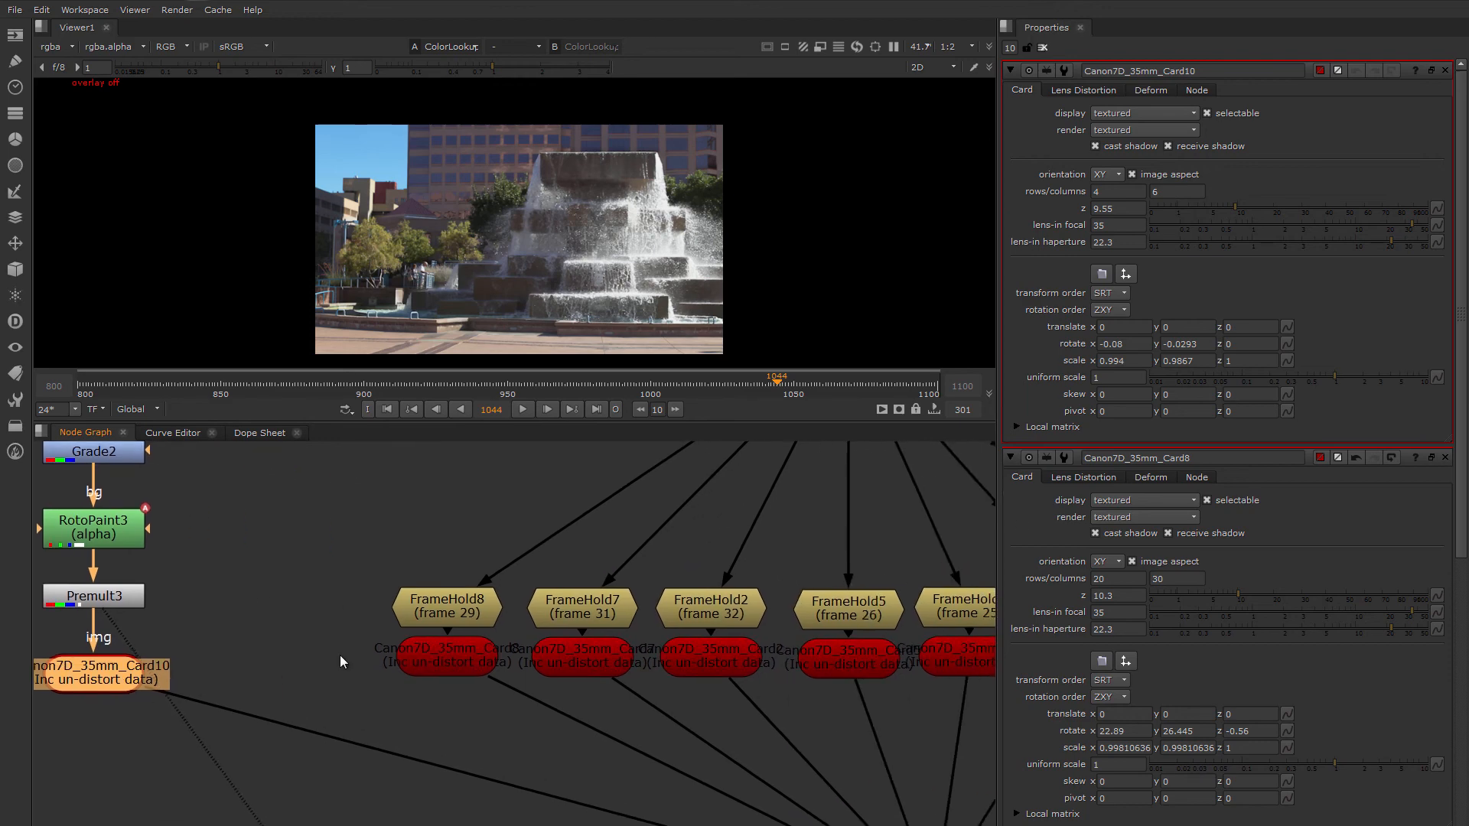
scroll(354, 656, down, 2)
scroll(479, 658, down, 2)
middle_drag(489, 658, 451, 658)
drag(320, 649, 953, 679)
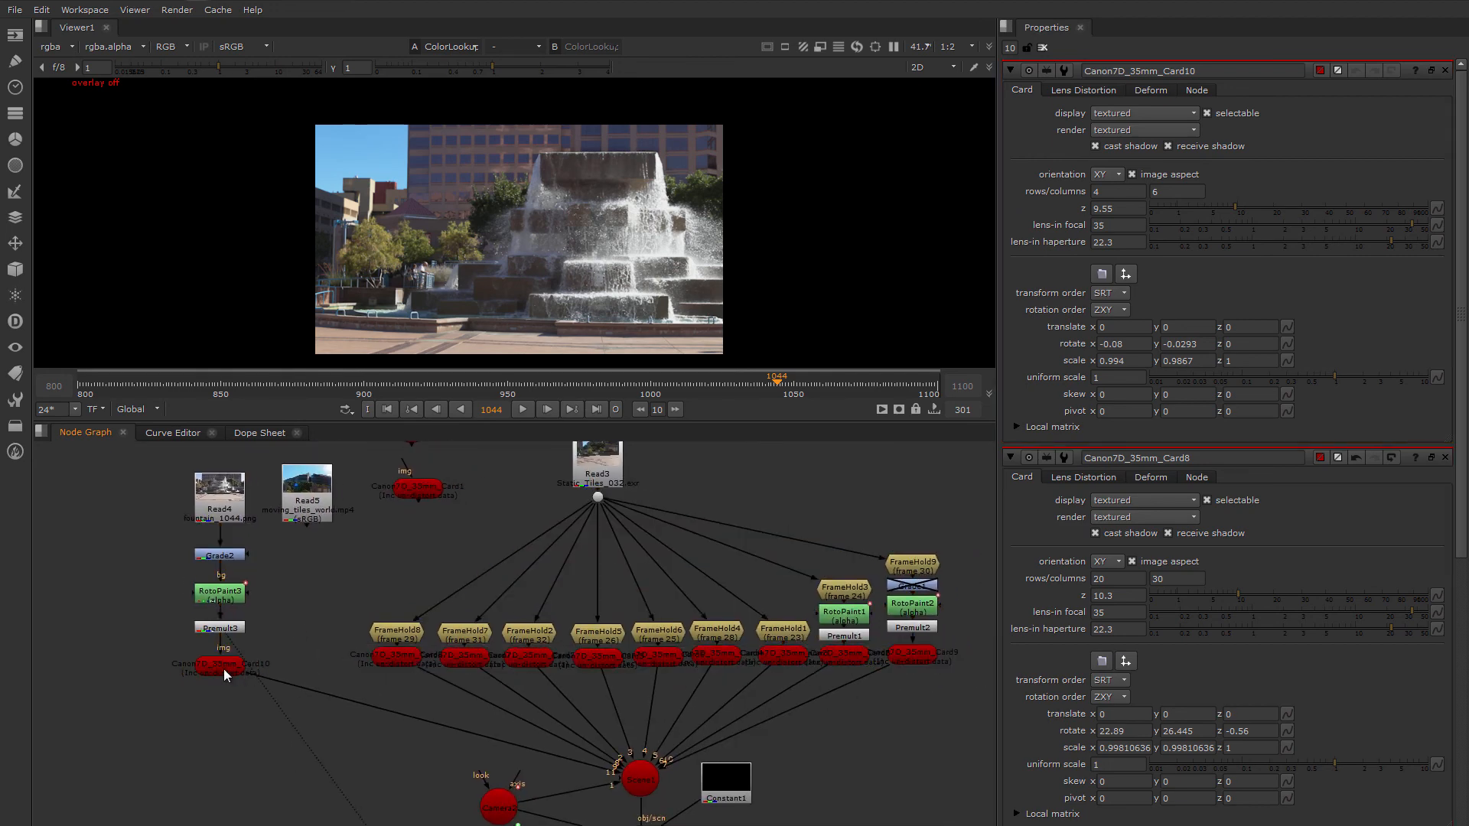
Shift Canon7D_35mm_Card10 down and back beneath Premult3, and compare it with the neighbouring frame-held cards
drag(223, 667, 221, 678)
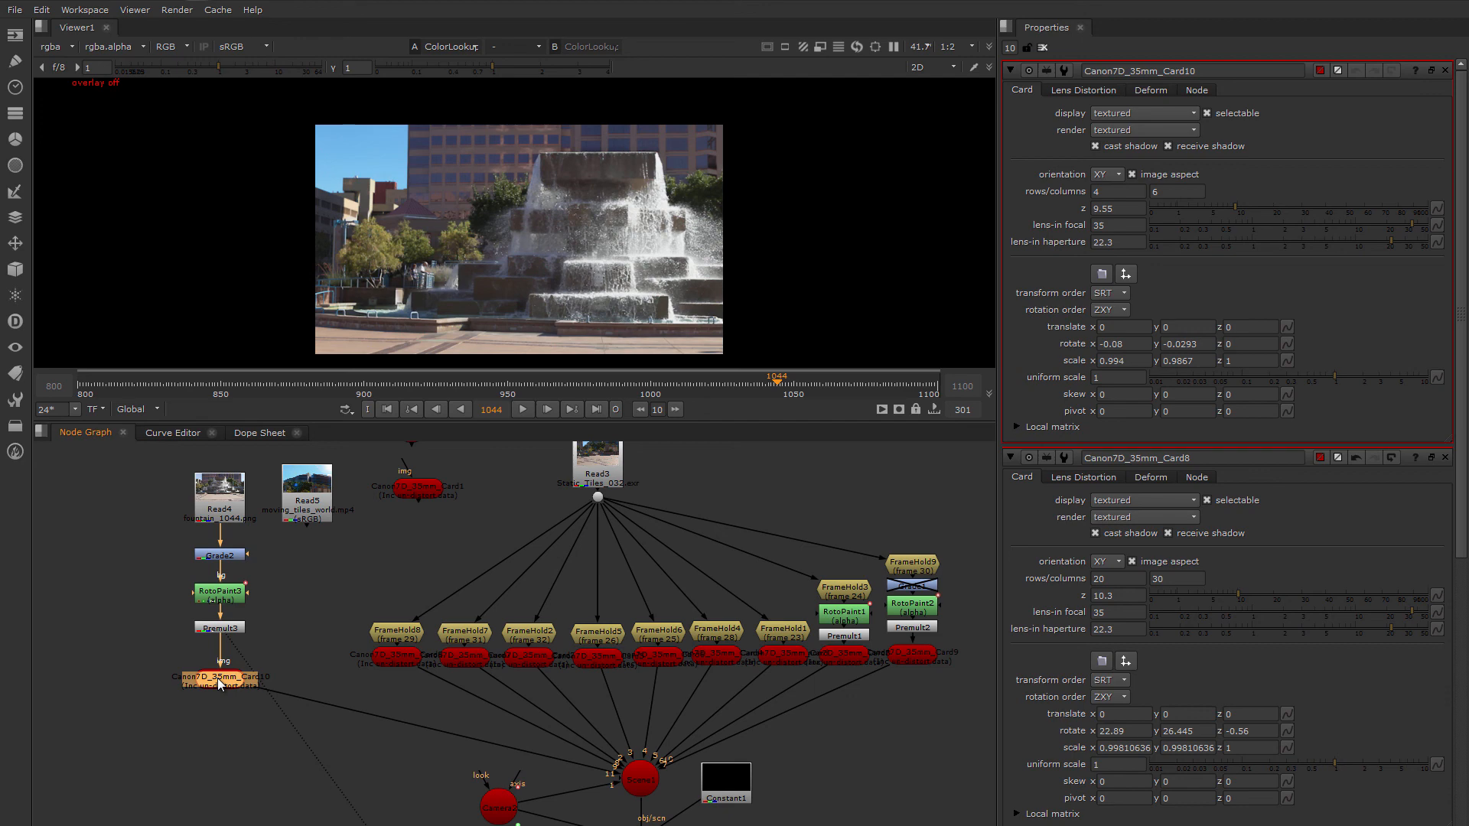
drag(218, 678, 220, 664)
scroll(220, 663, up, 5)
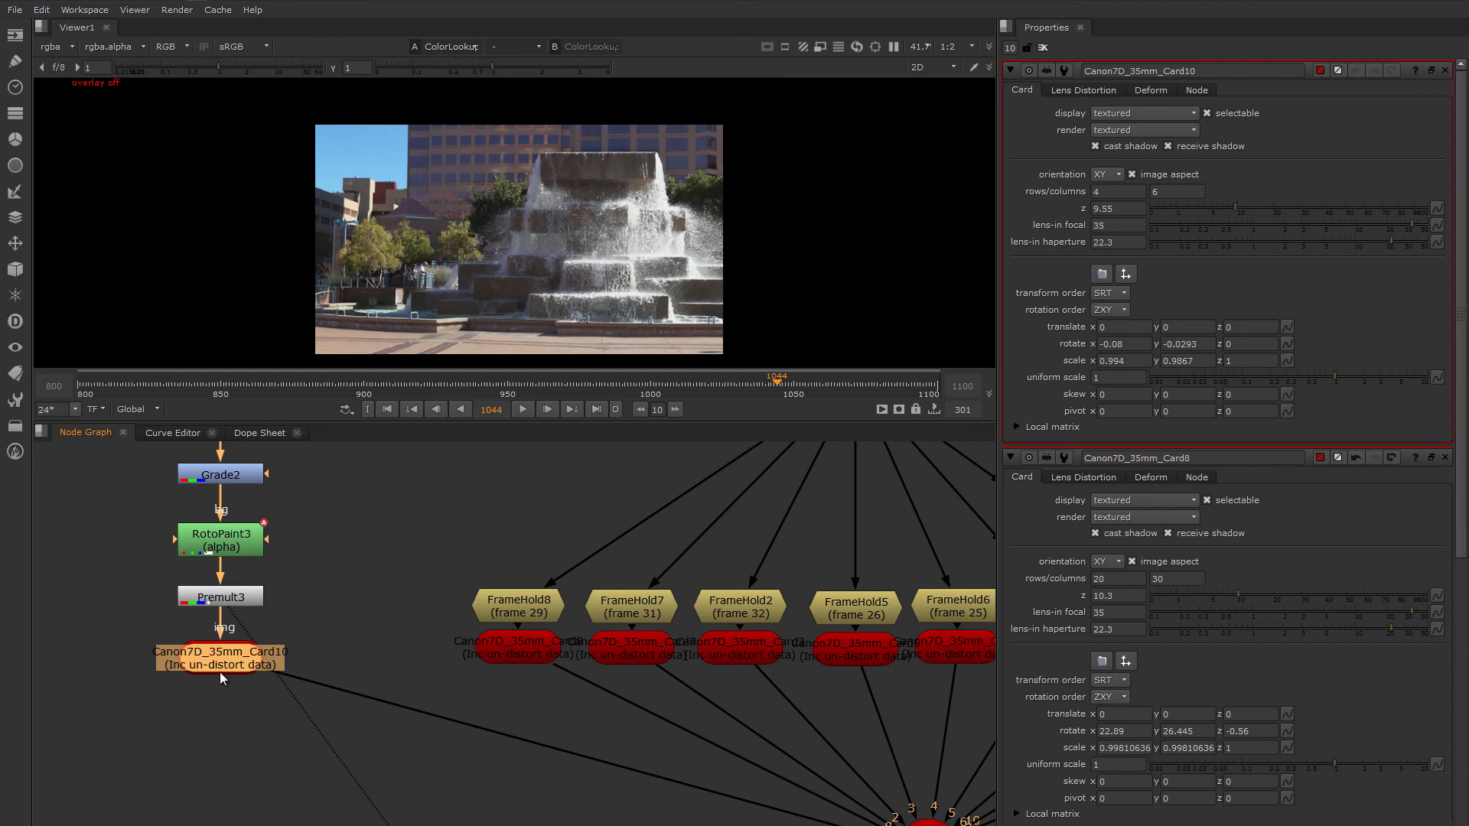
middle_drag(469, 650, 325, 672)
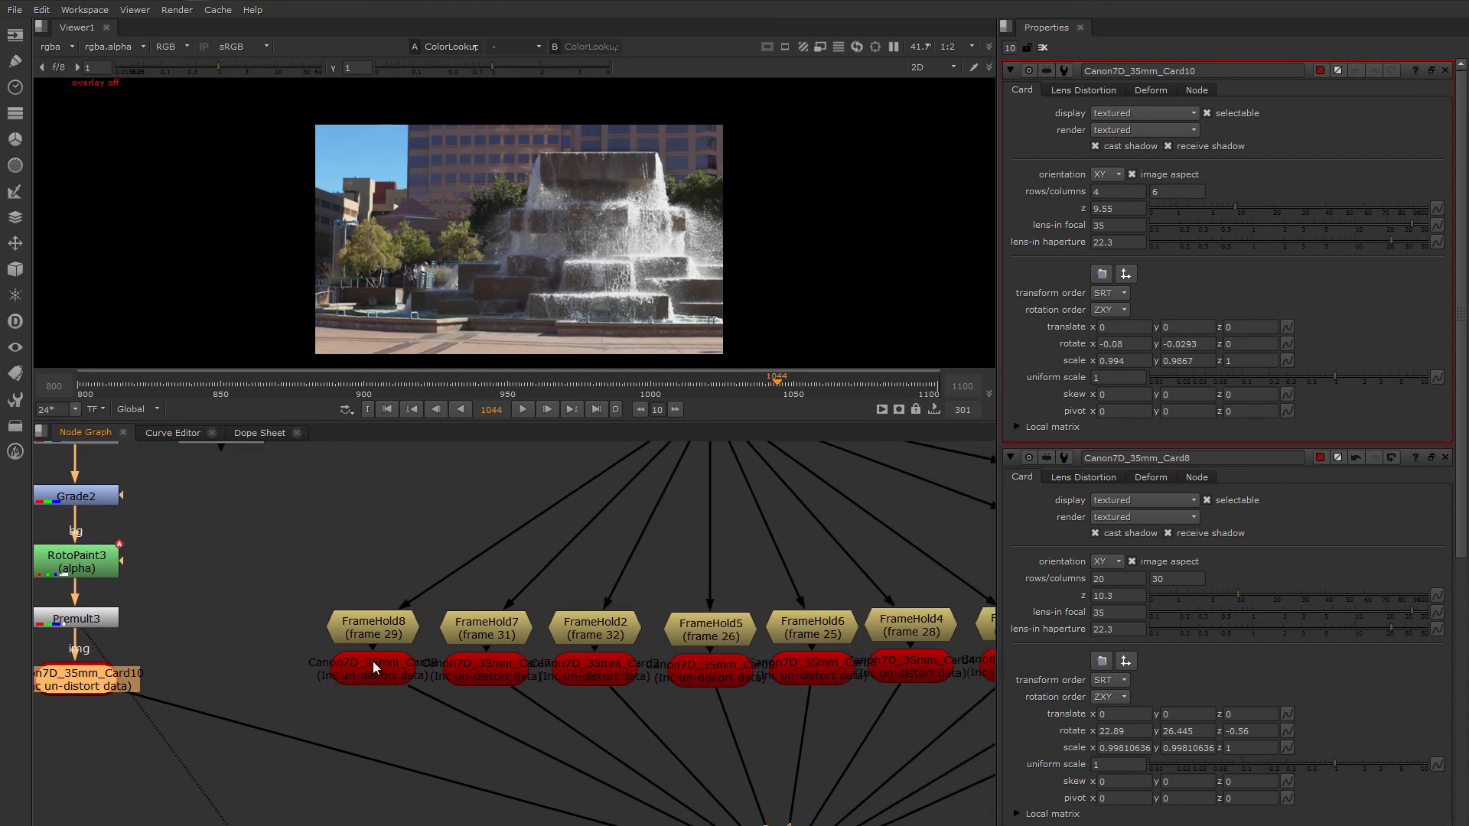